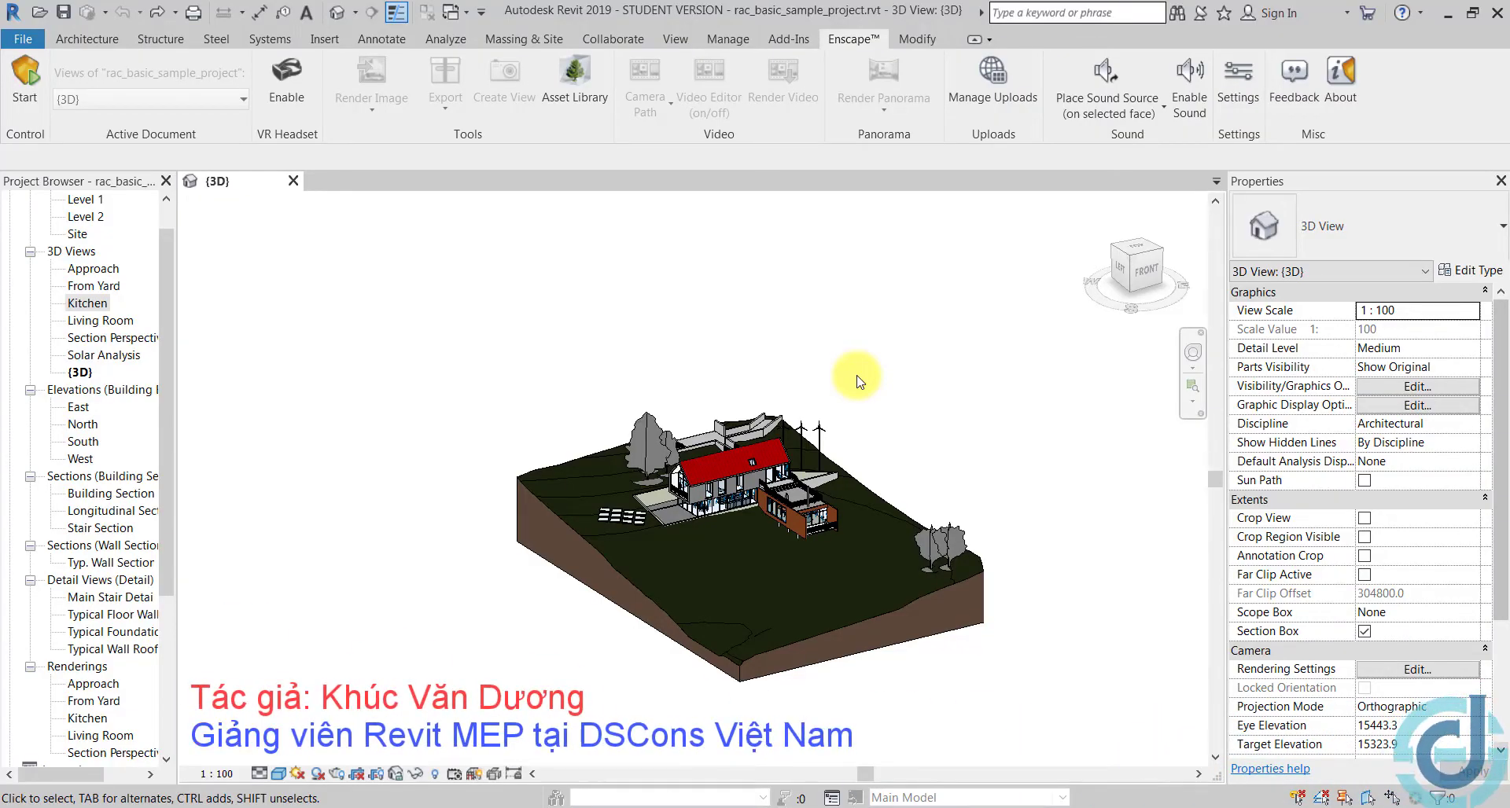
# Zoom and pan the 3D site model, then bring the Enscape Crack folder window forward
pyautogui.click(105, 38)
pyautogui.scroll(2, 833, 486)
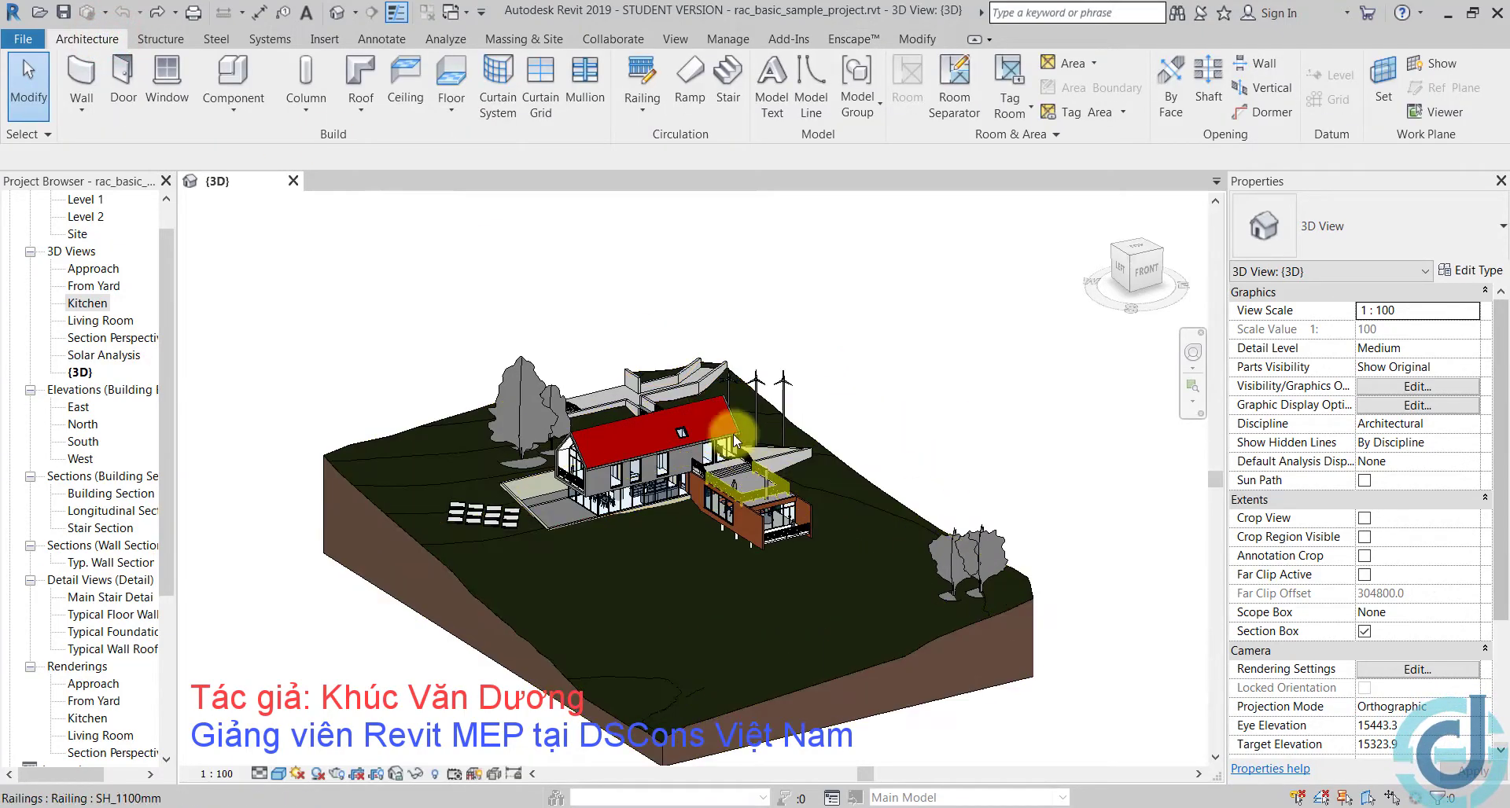
pyautogui.scroll(2, 834, 486)
pyautogui.moveTo(917, 354); pyautogui.dragTo(965, 313, button='middle')
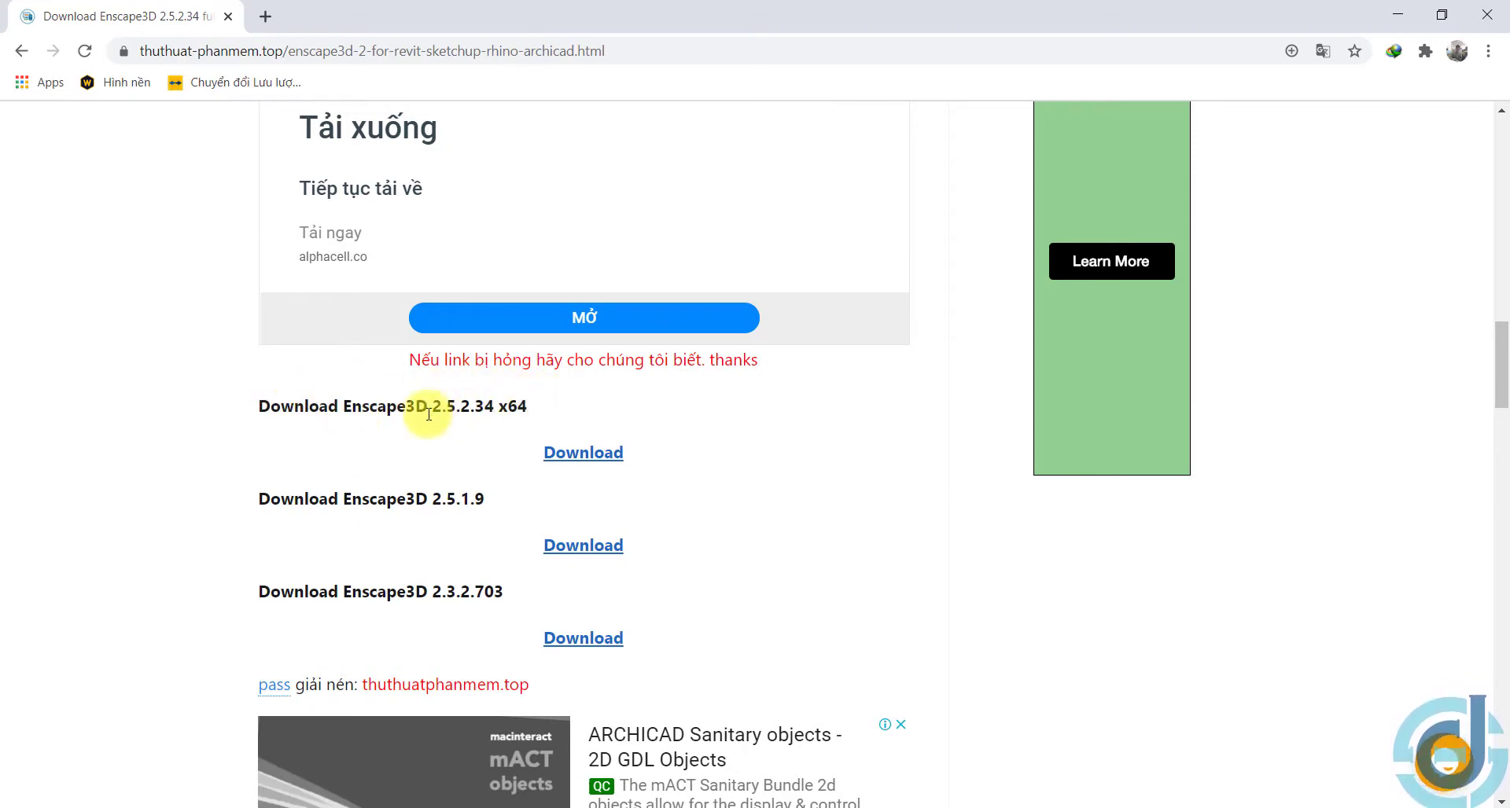
pyautogui.click(511, 807)
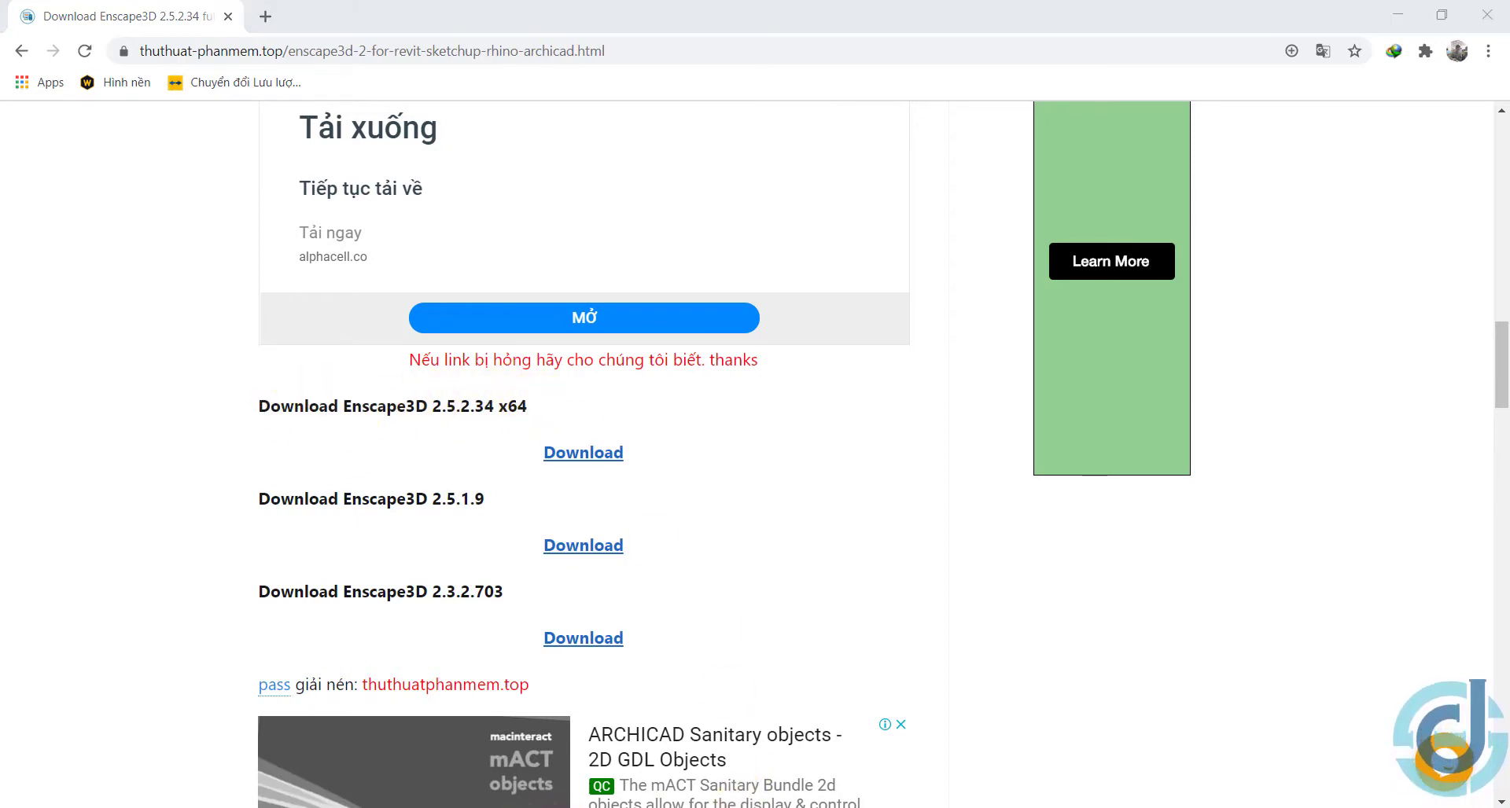
pyautogui.click(479, 722)
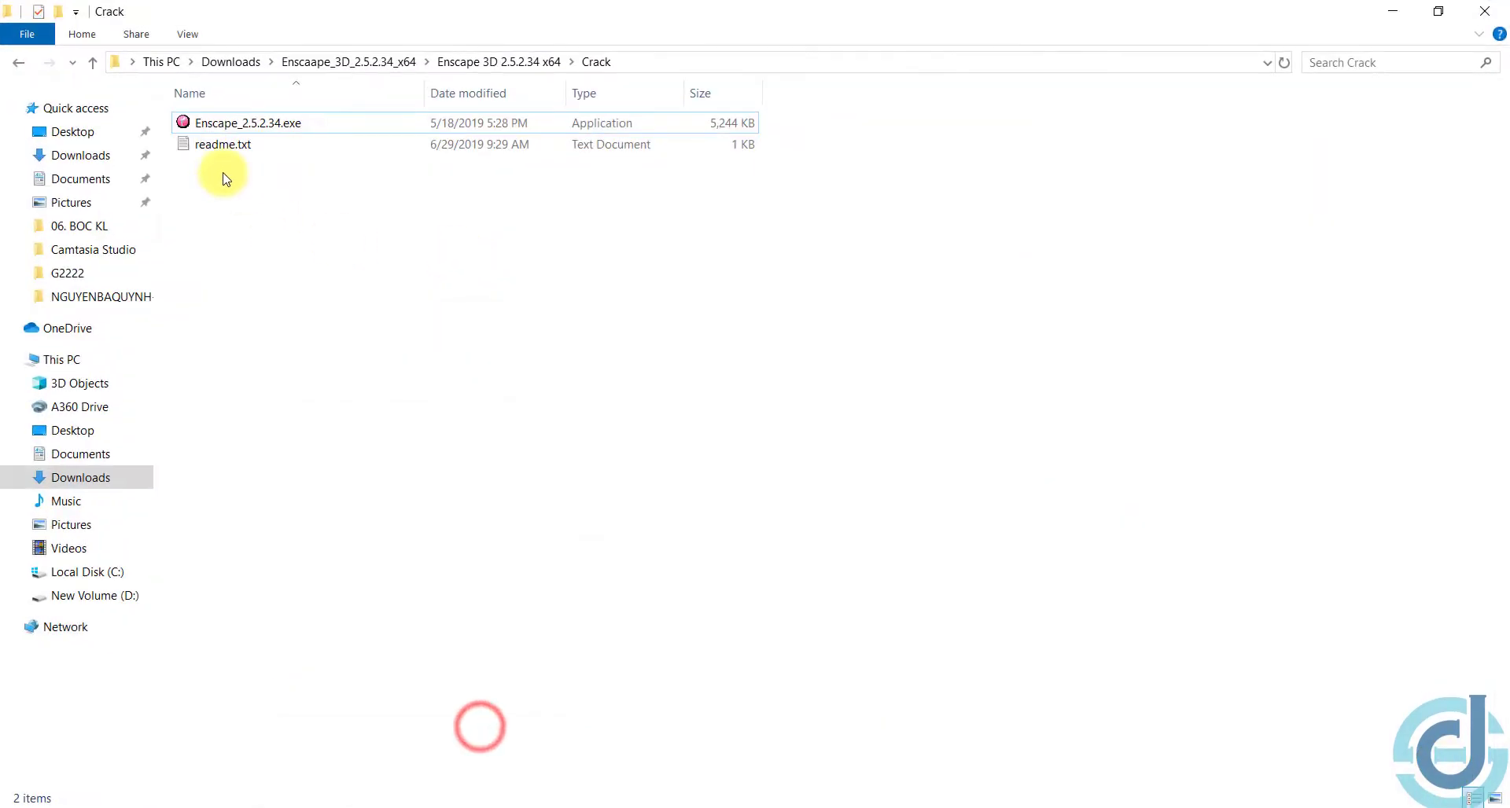
# Browse from Enscaape_3D_2.5.2.34_x64 into Enscape 3D 2.5.2.34 x64 and its Crack folder, then return to Revit
pyautogui.click(93, 62)
pyautogui.click(93, 62)
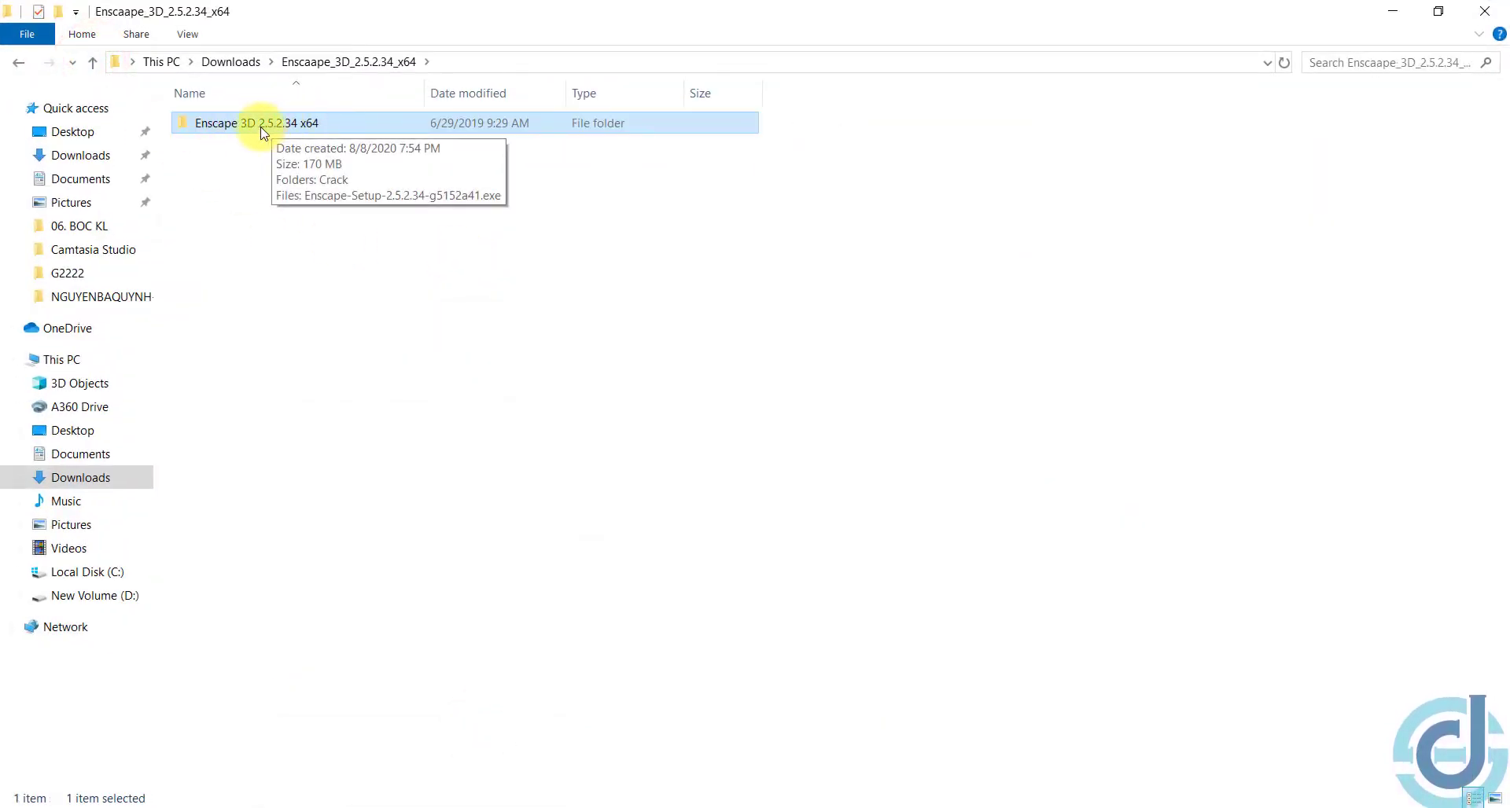
pyautogui.doubleClick(262, 128)
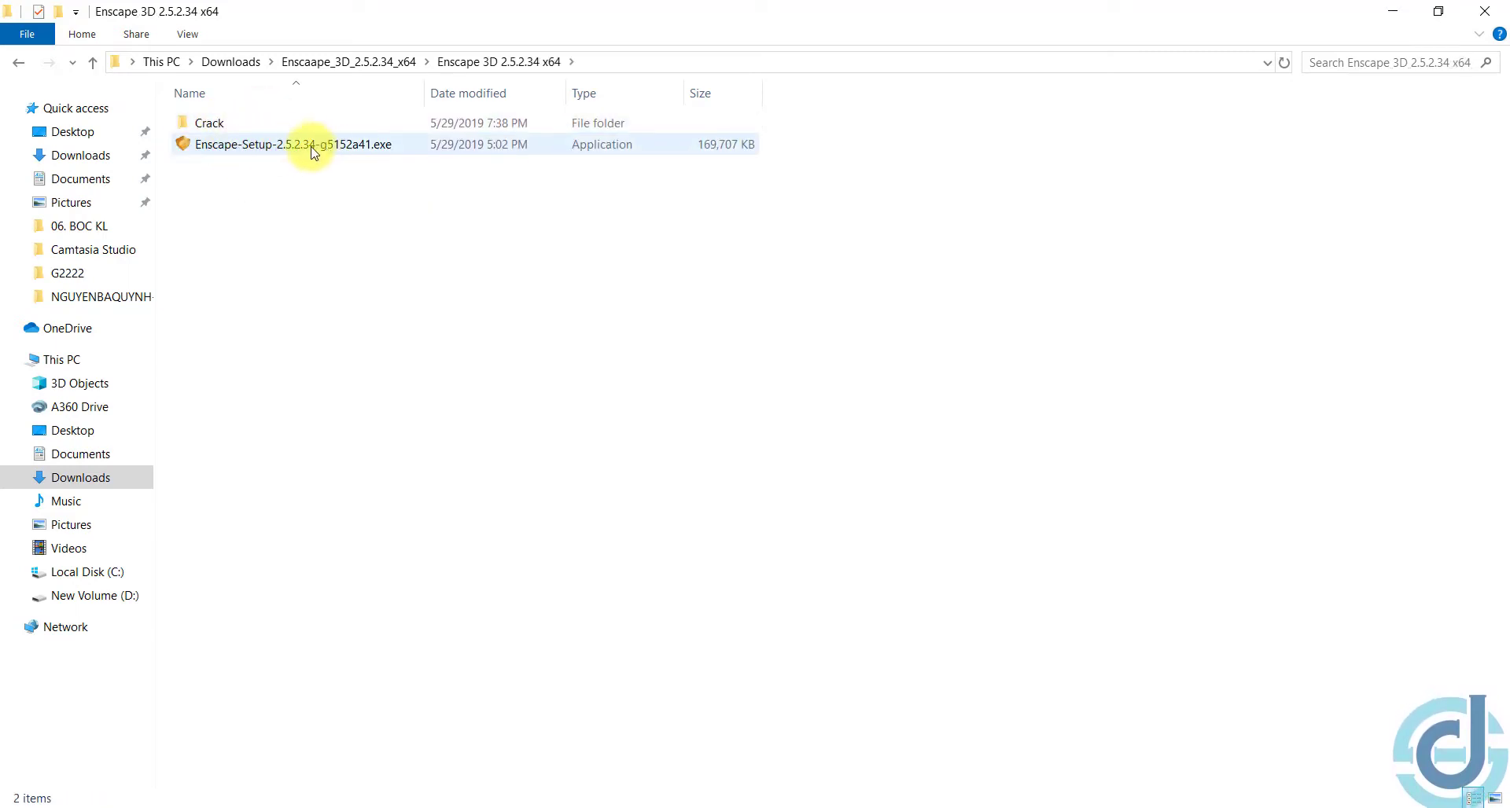
pyautogui.doubleClick(248, 123)
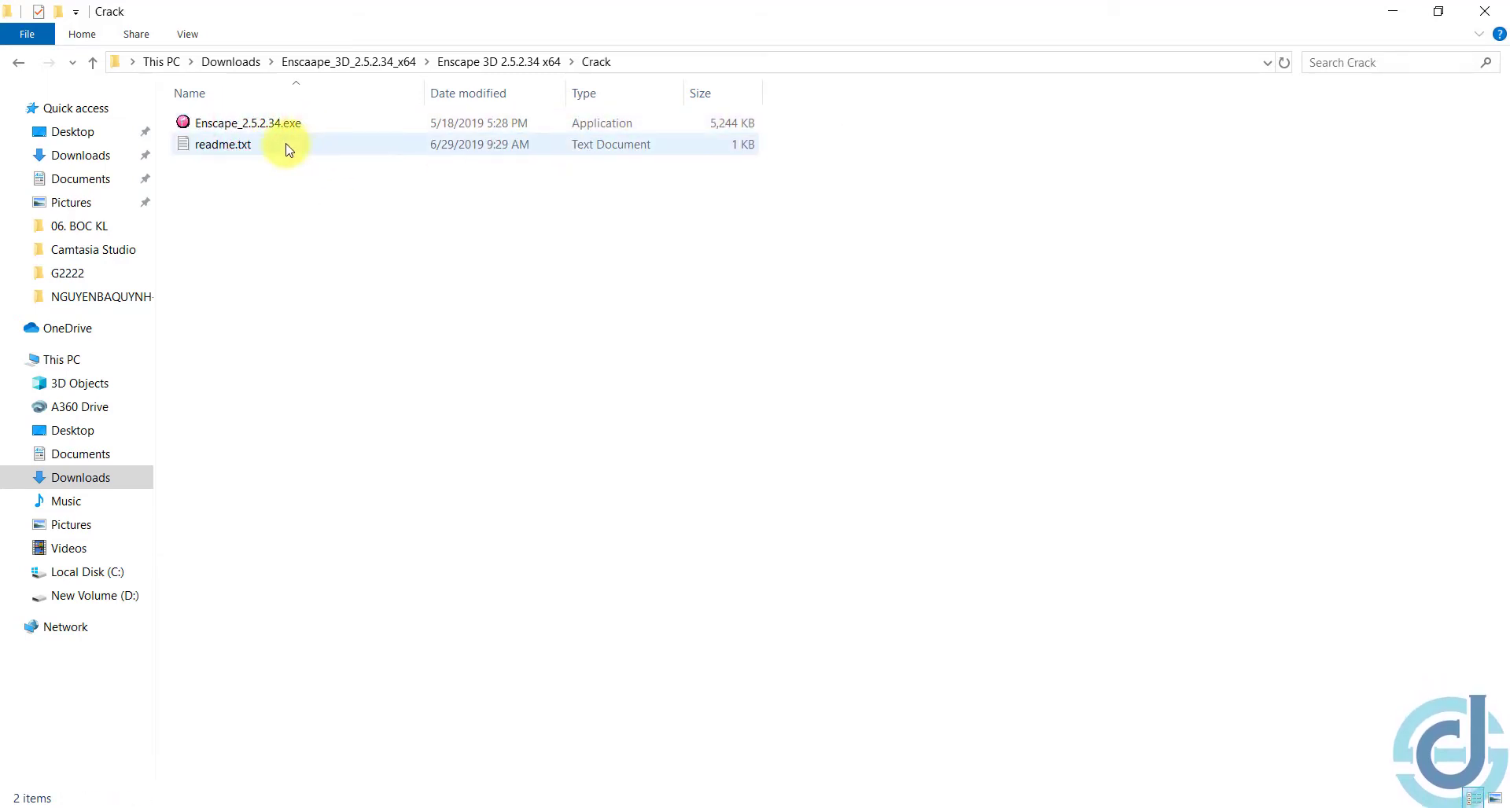
pyautogui.click(94, 66)
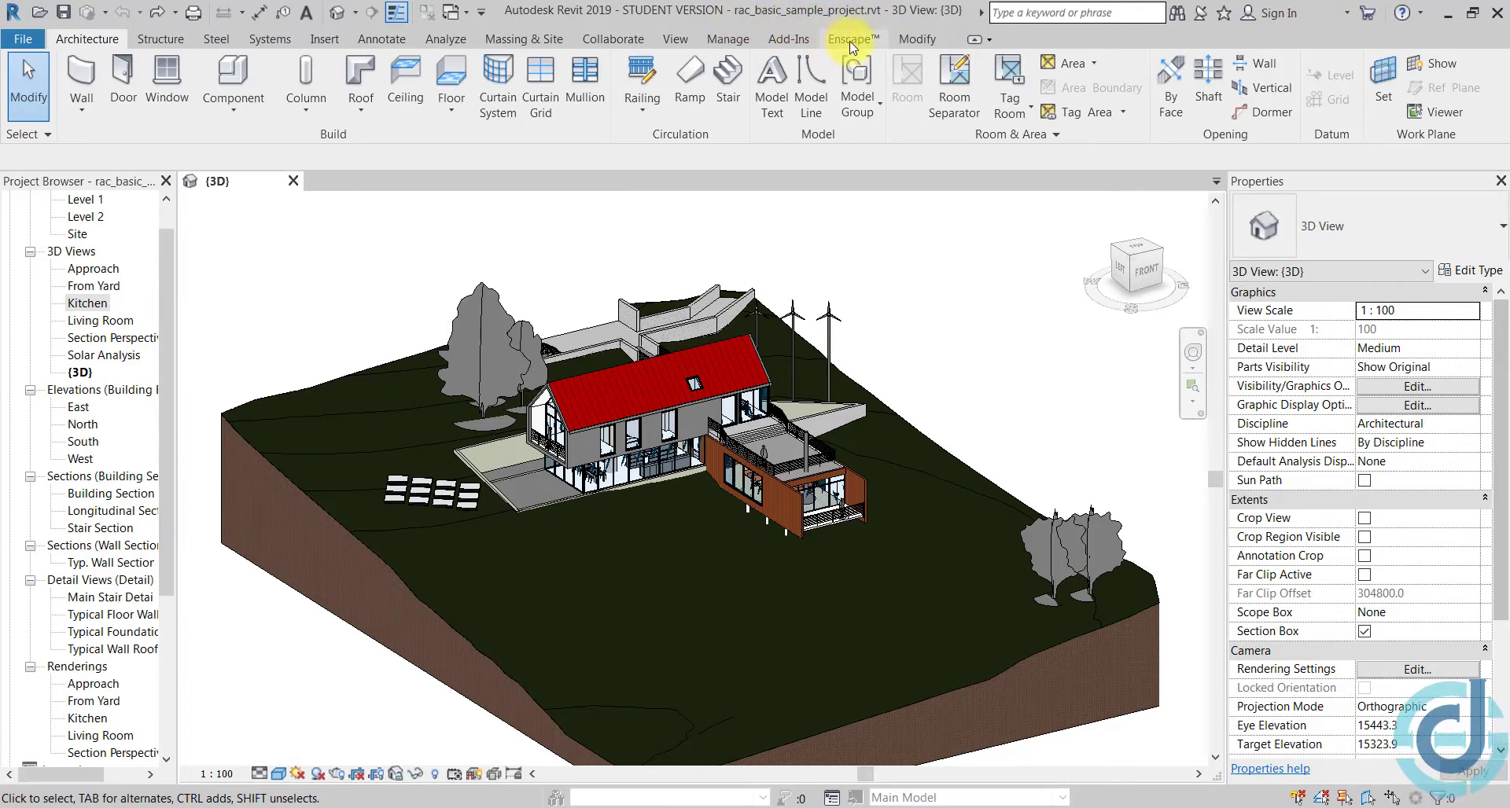
# Start Enscape from the Revit Enscape tab to render the 3D site view
pyautogui.click(852, 43)
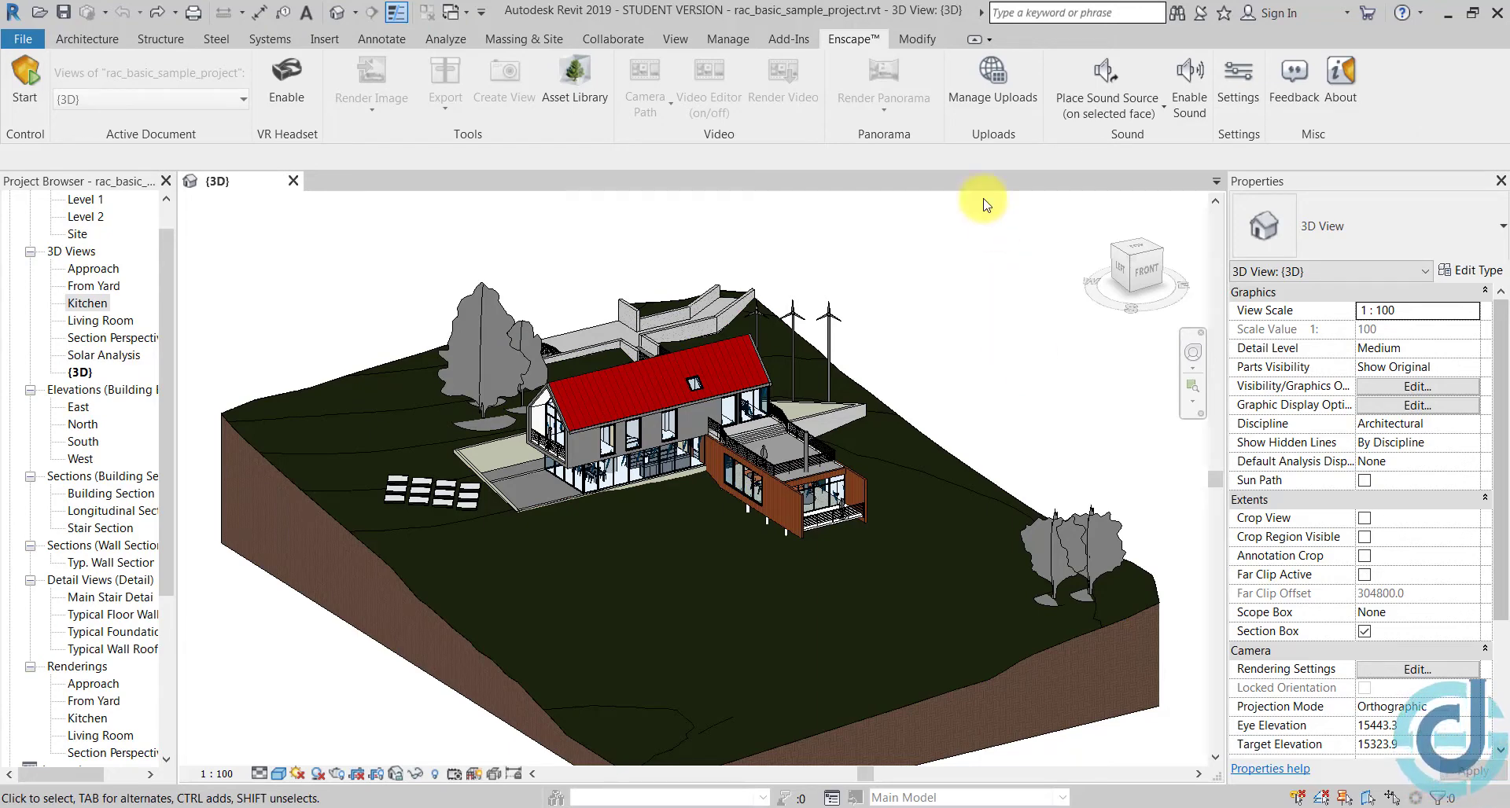
pyautogui.click(23, 102)
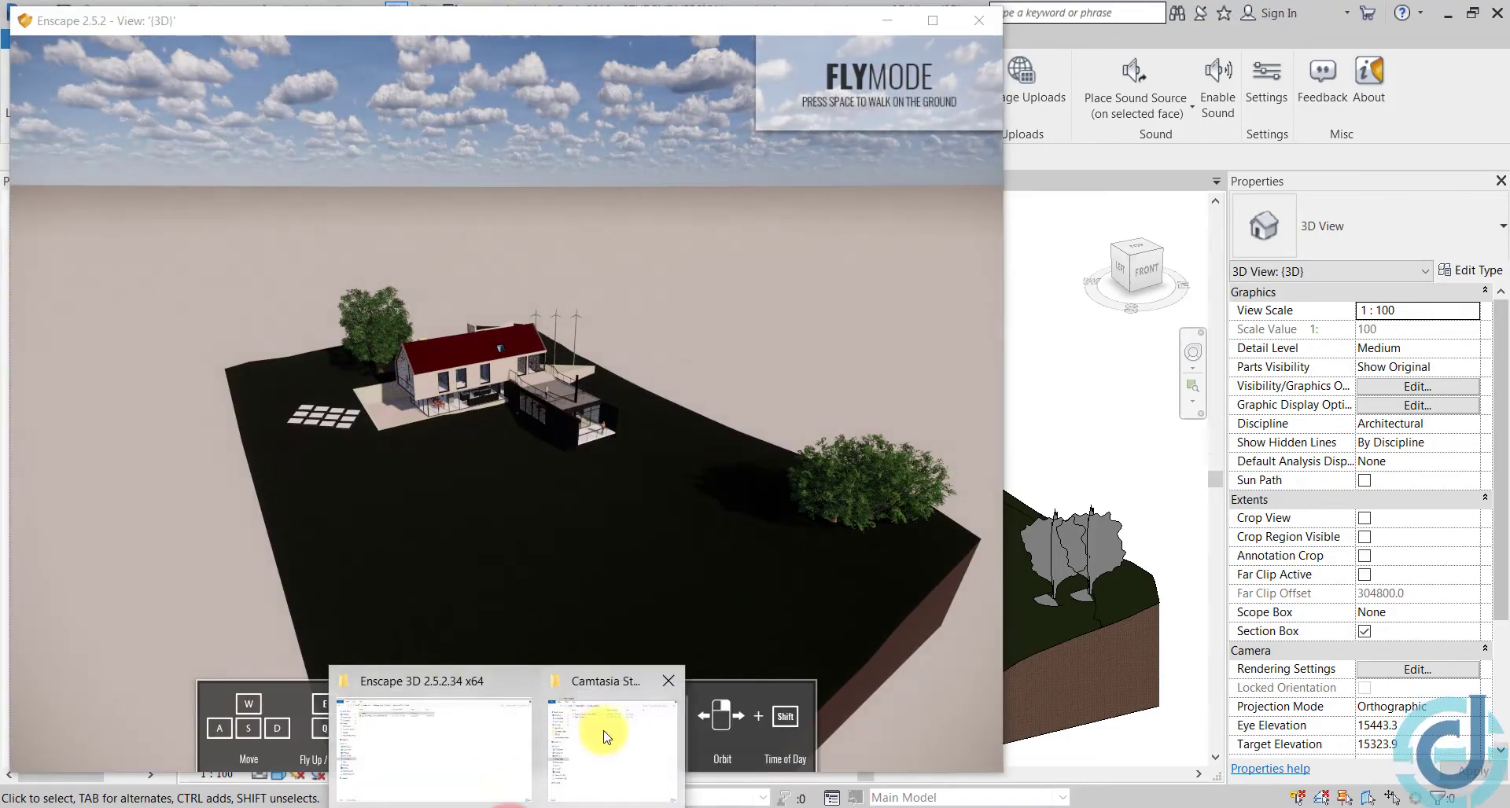
# Reopen then minimize the Crack folder window, and move and maximize the Enscape window
pyautogui.click(452, 731)
pyautogui.doubleClick(228, 123)
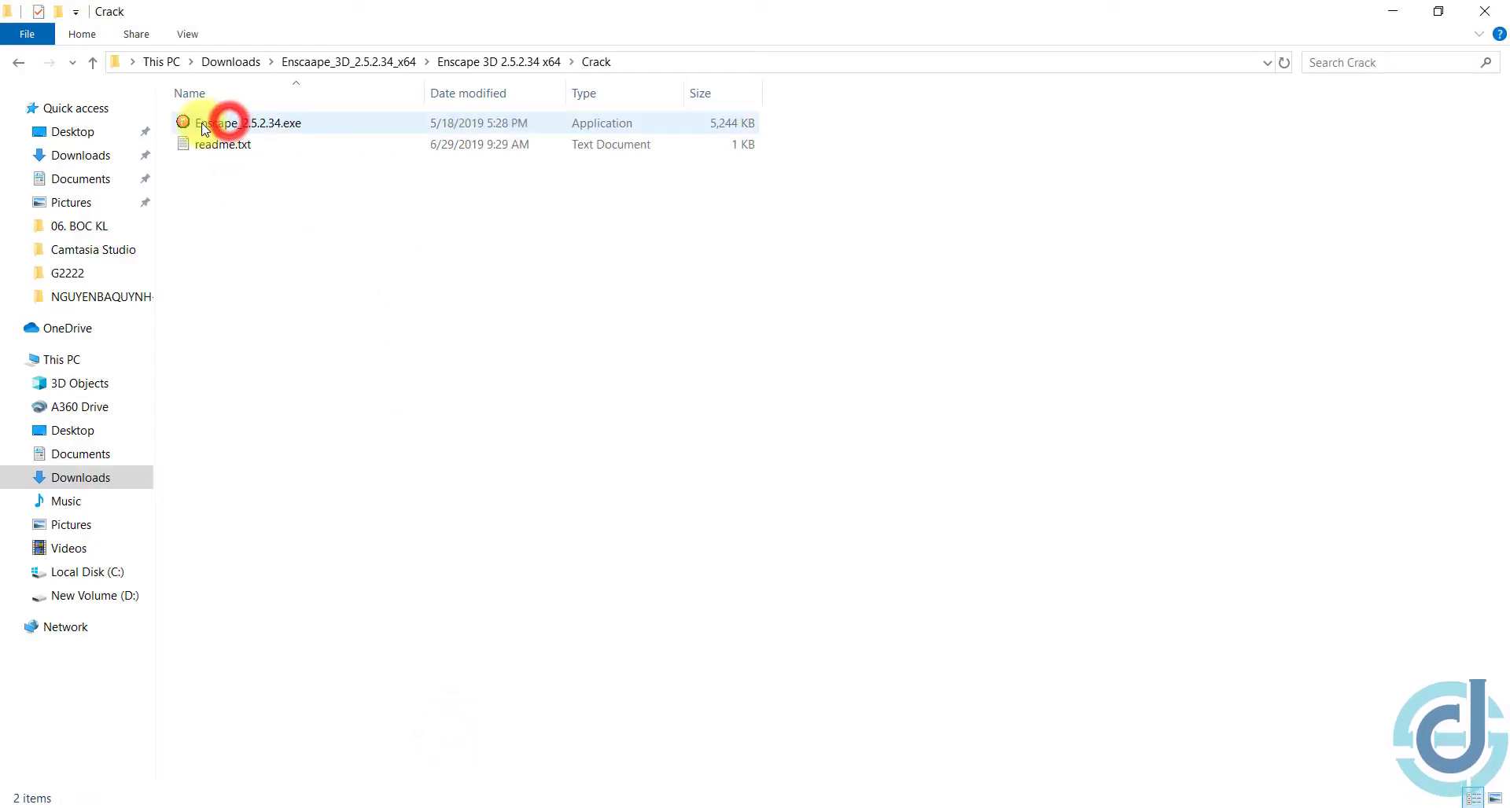
pyautogui.click(1399, 22)
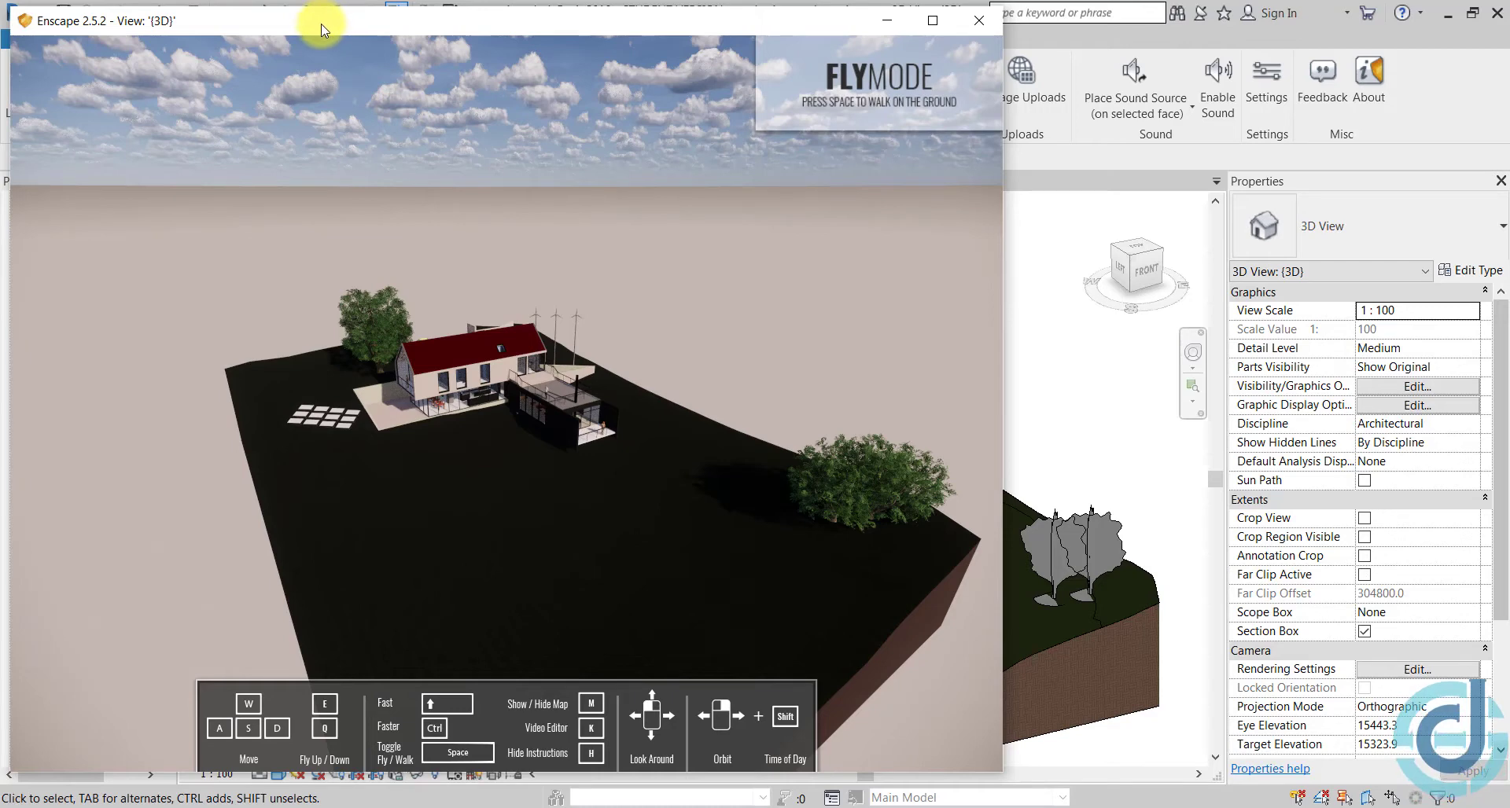
pyautogui.moveTo(327, 30); pyautogui.dragTo(352, 43)
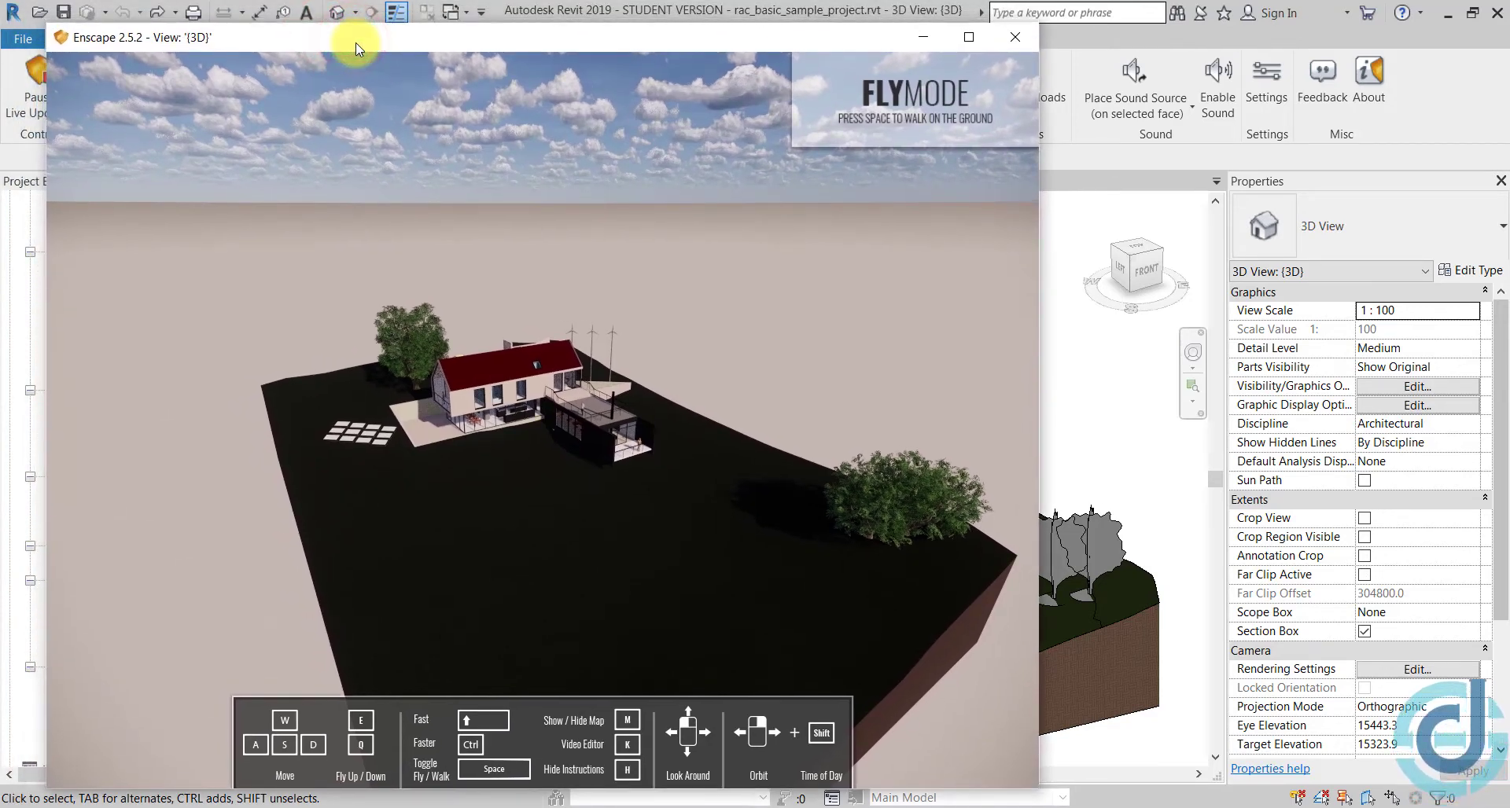
pyautogui.click(972, 38)
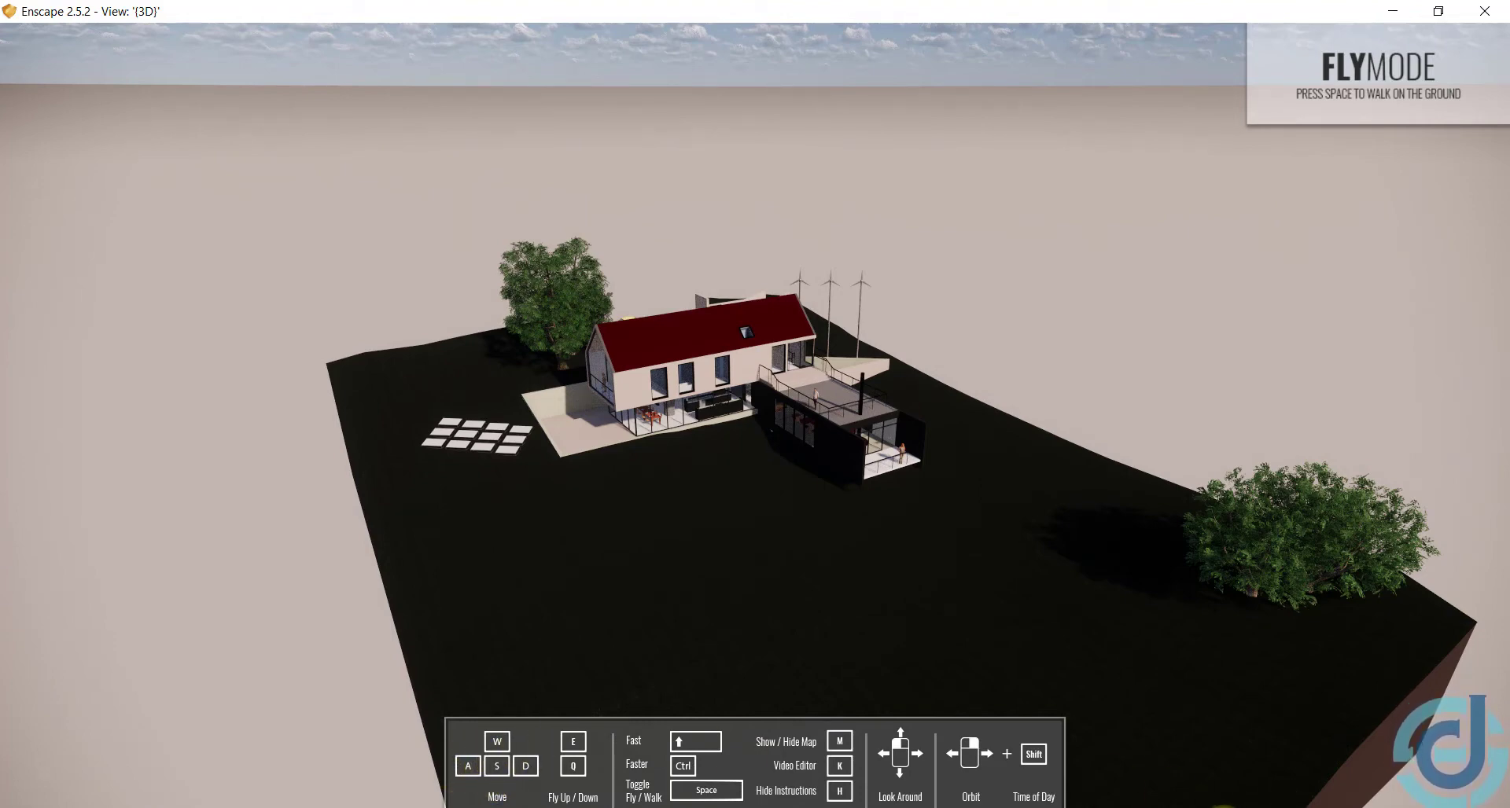
# Fly the camera toward and away from the house using W, A and S
pyautogui.click(1255, 786)
pyautogui.click(1099, 568)
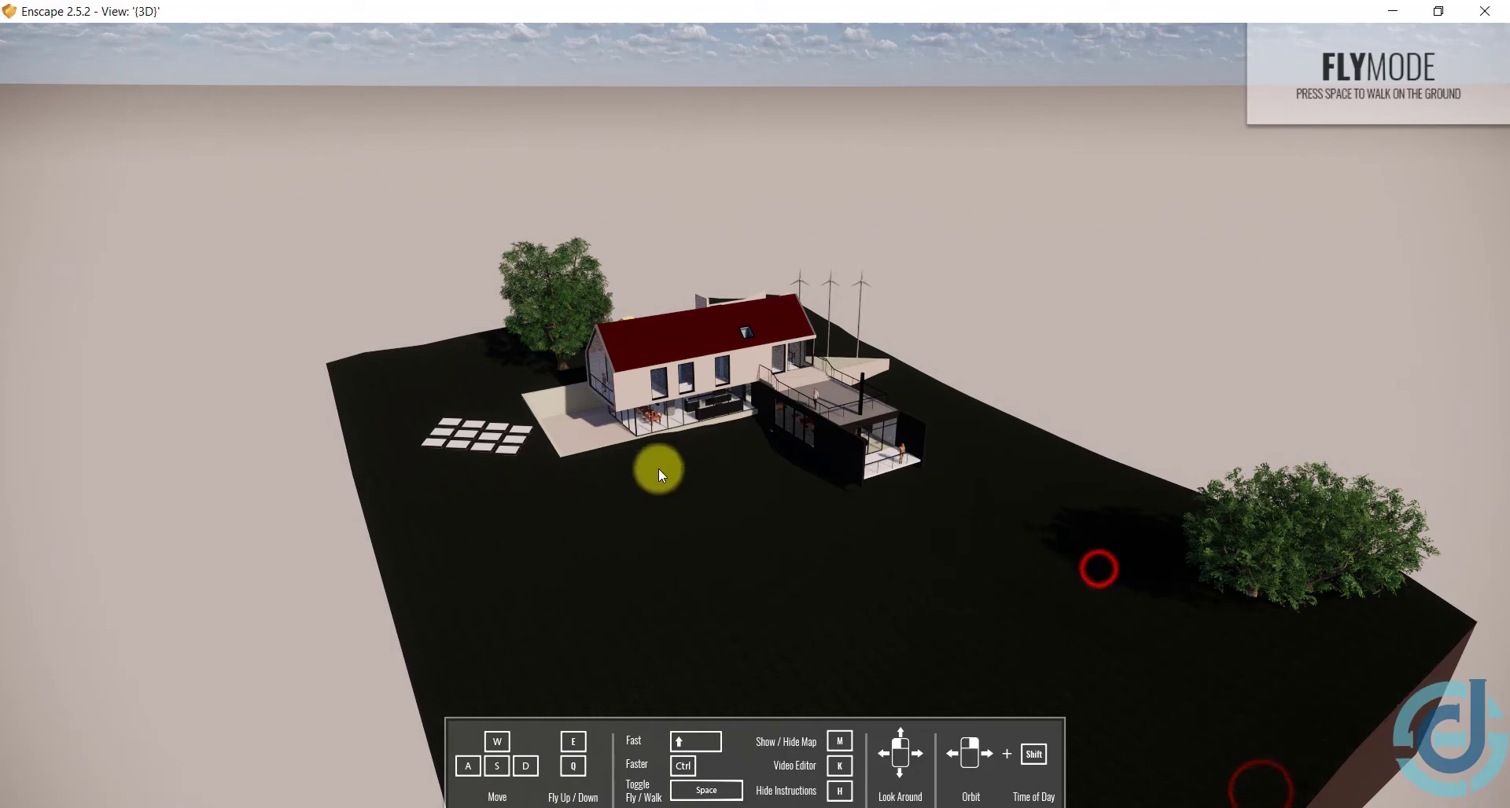
pyautogui.scroll(-2, 678, 427)
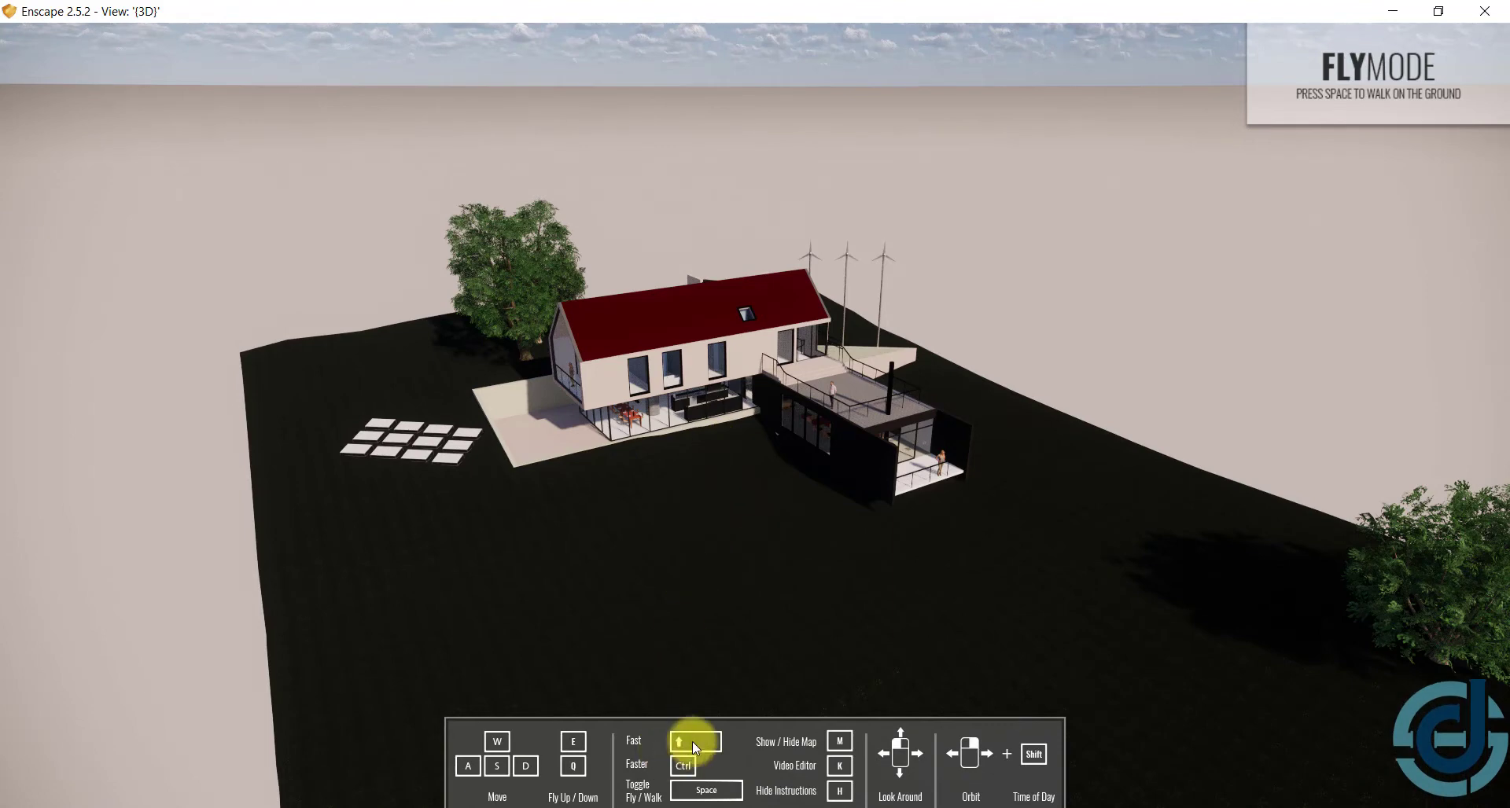
pyautogui.press('w')
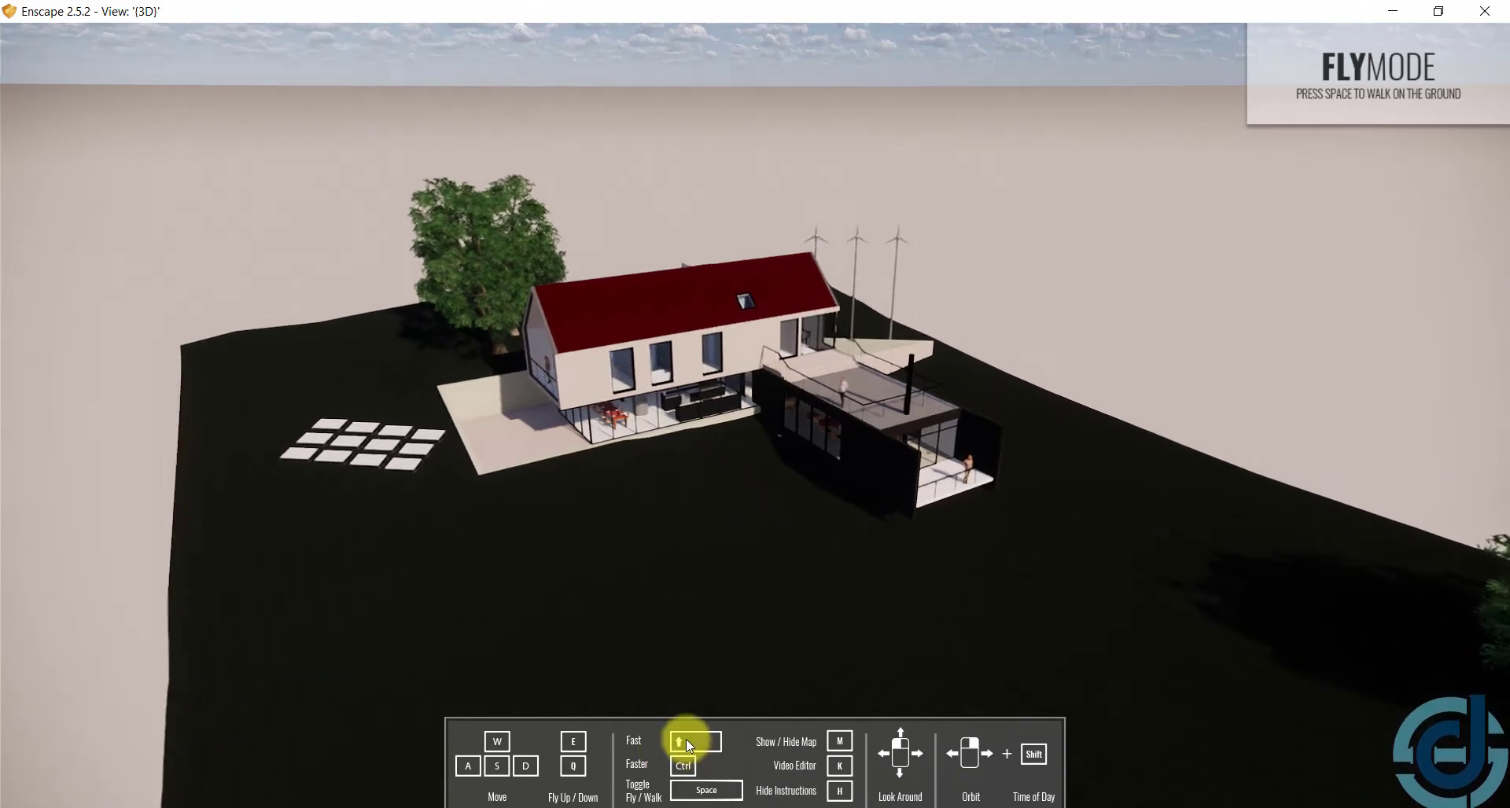
pyautogui.press('w')
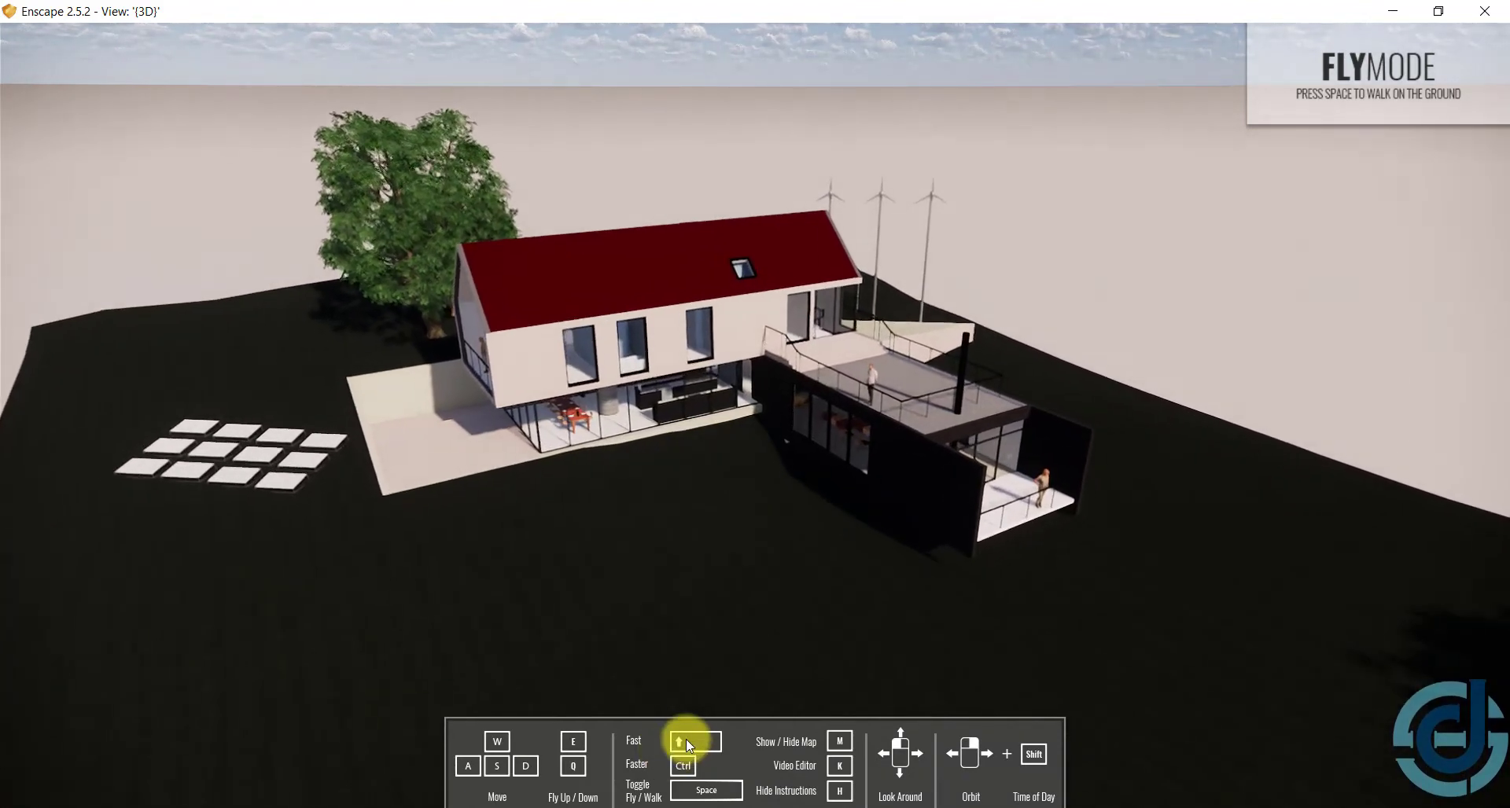
pyautogui.press('w')
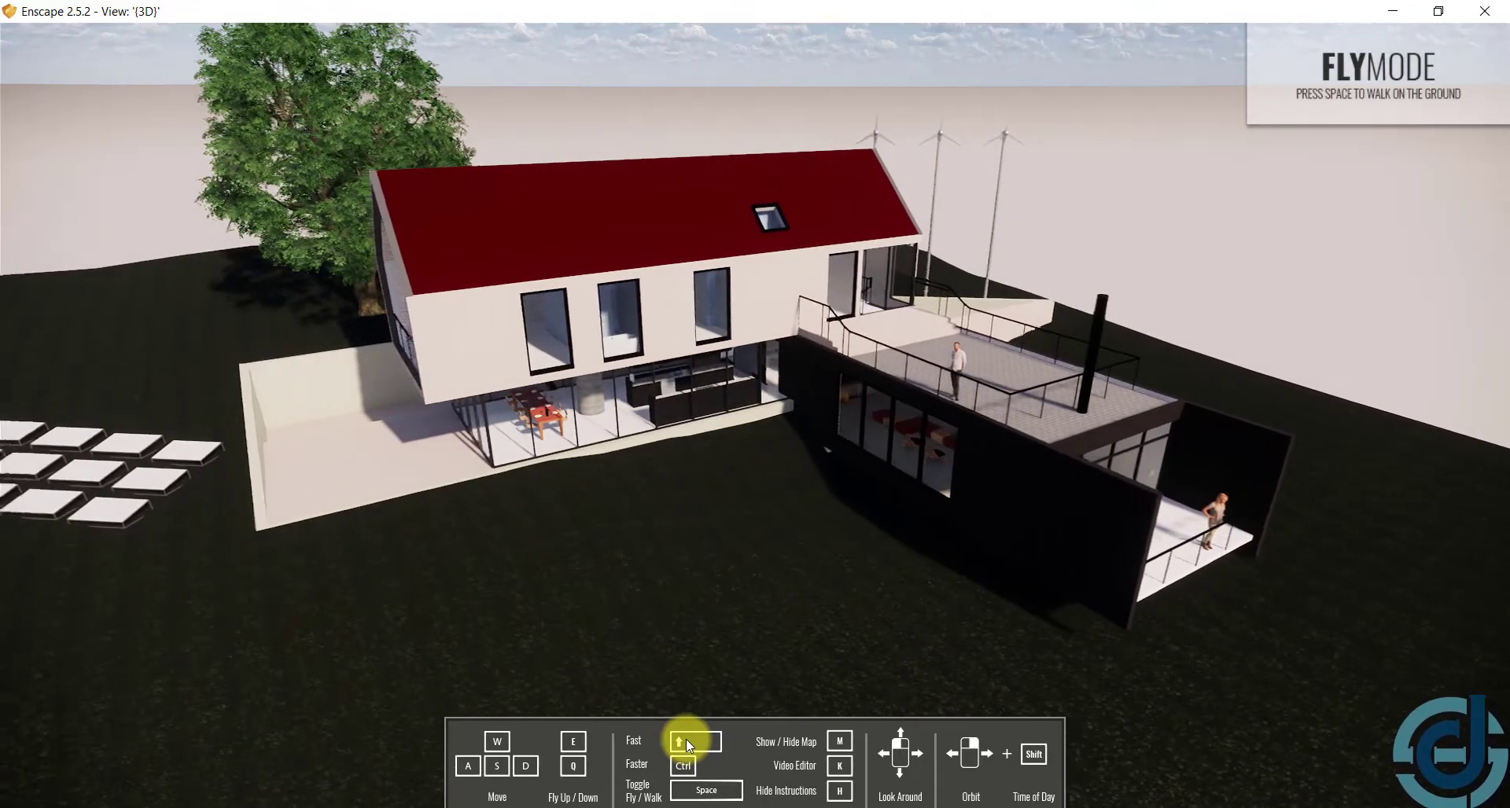
pyautogui.press('a')
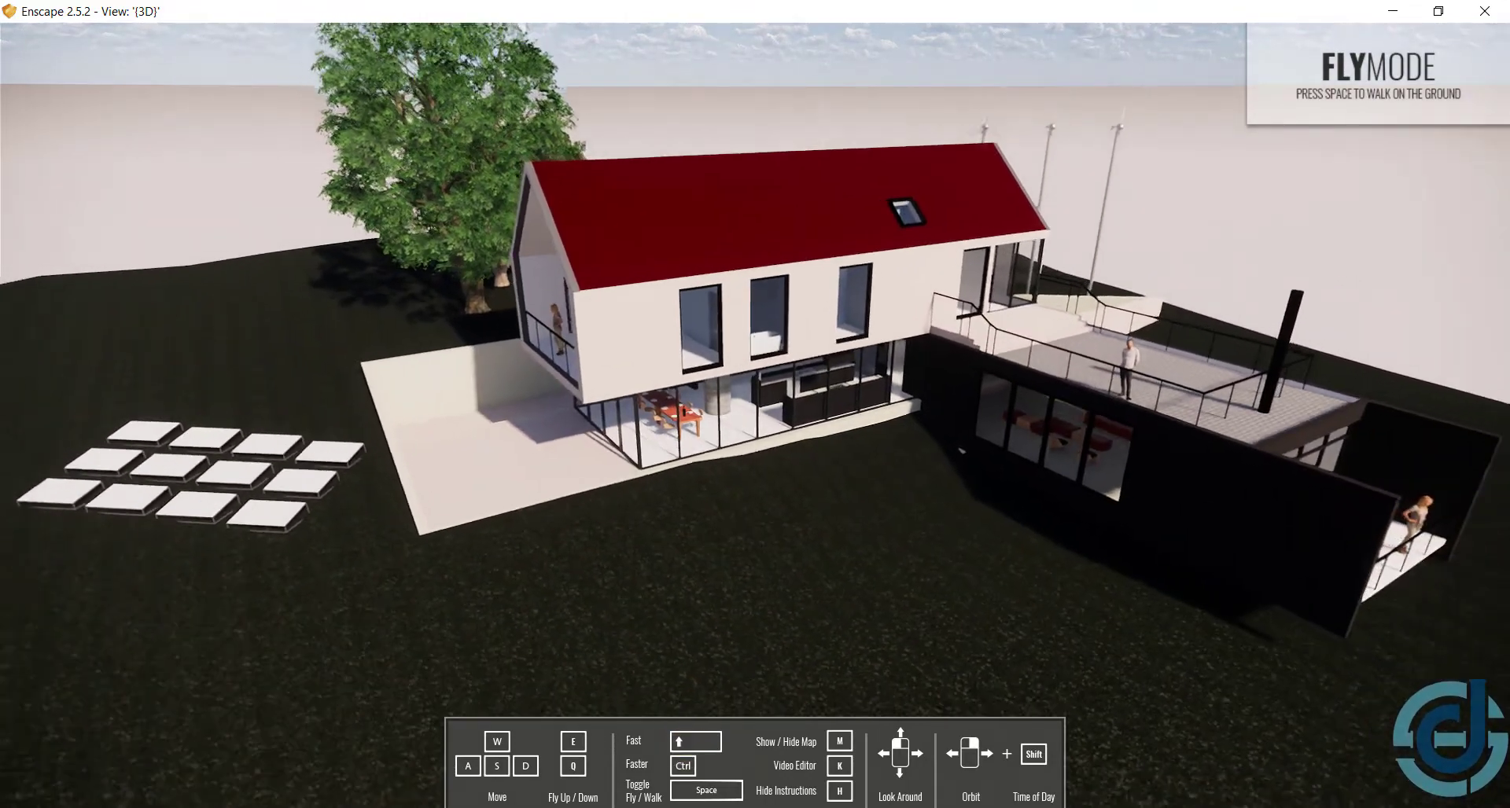
pyautogui.press('s')
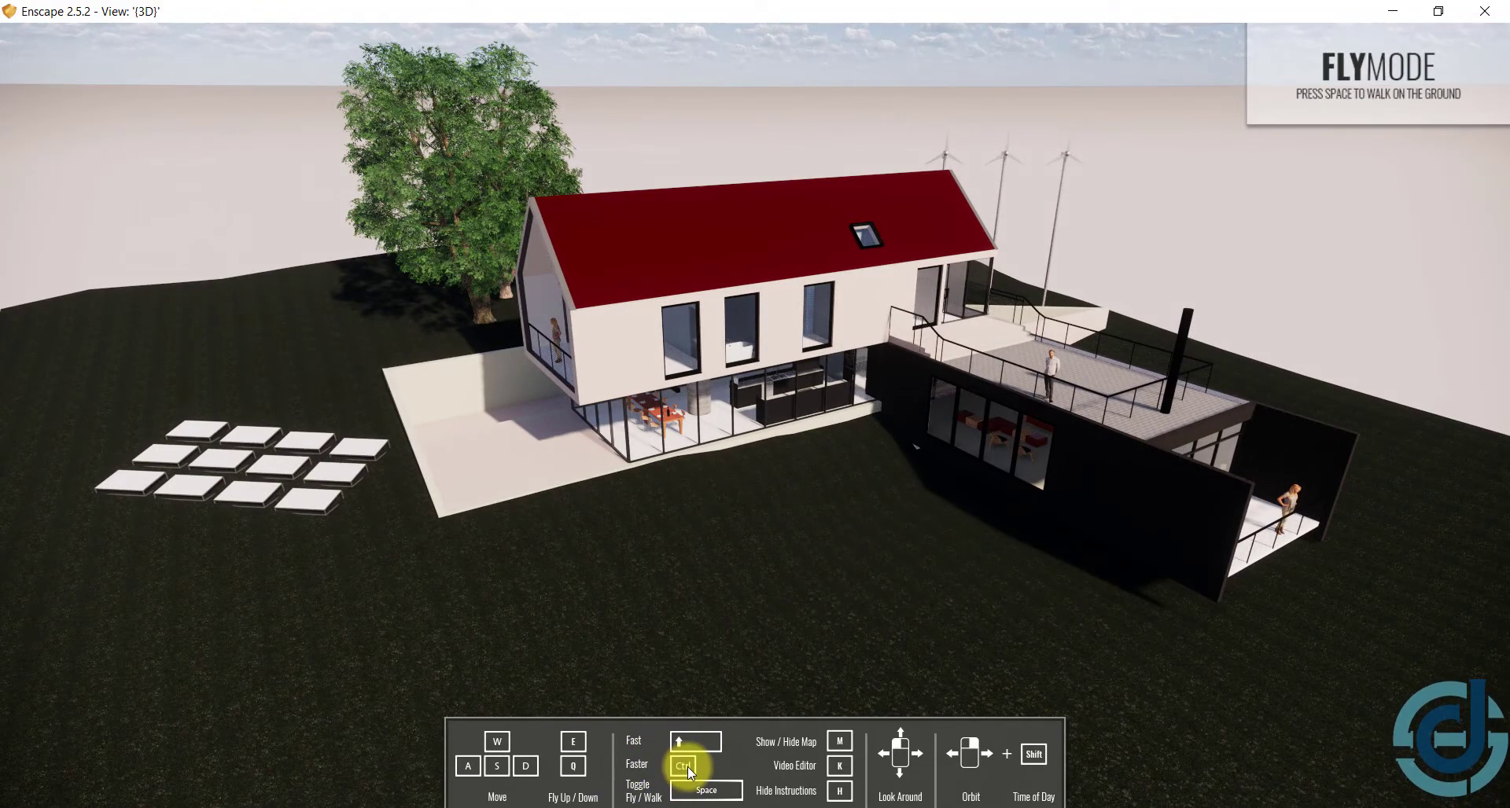
pyautogui.press('s')
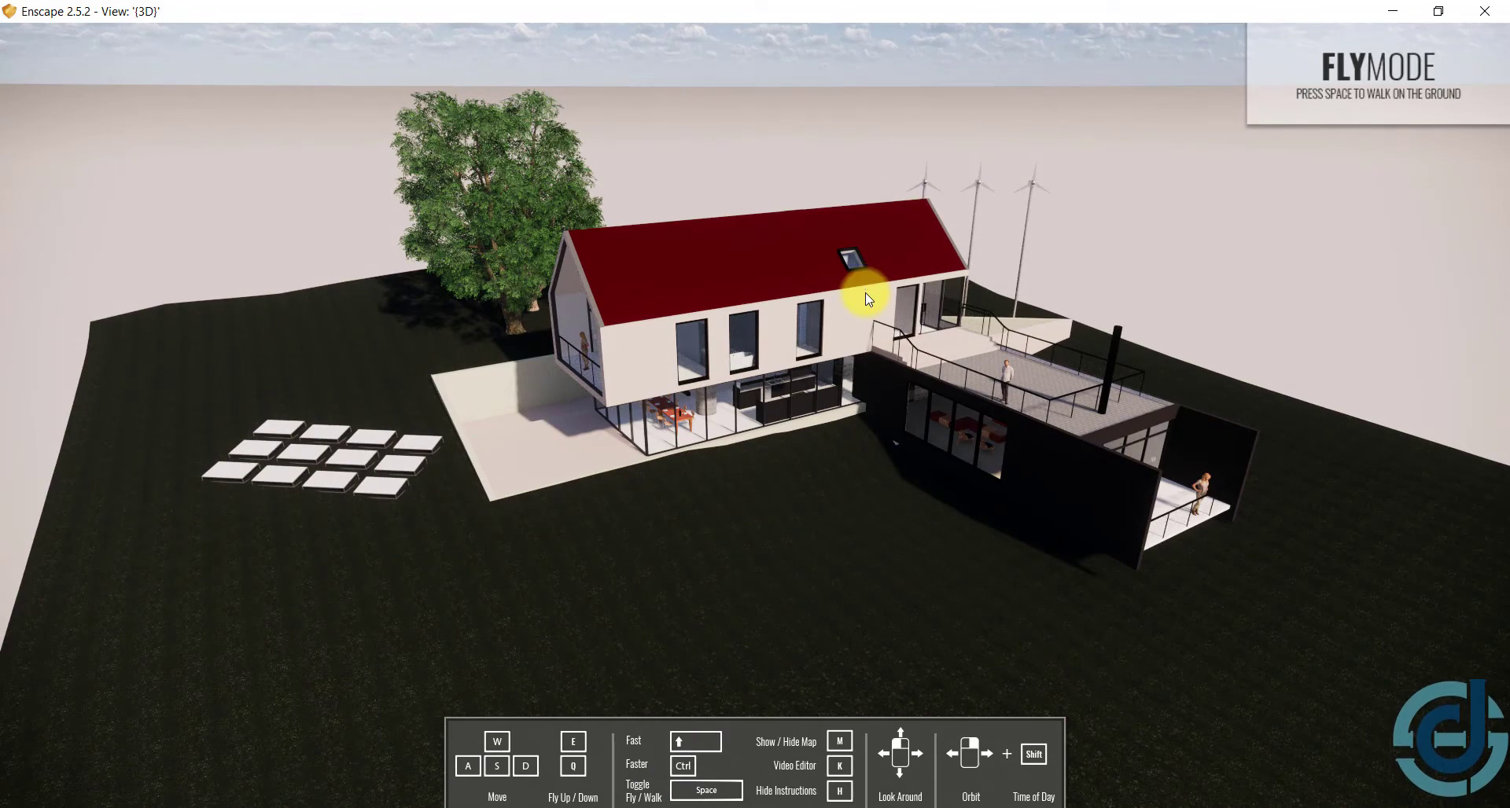
pyautogui.press('w')
pyautogui.press('s')
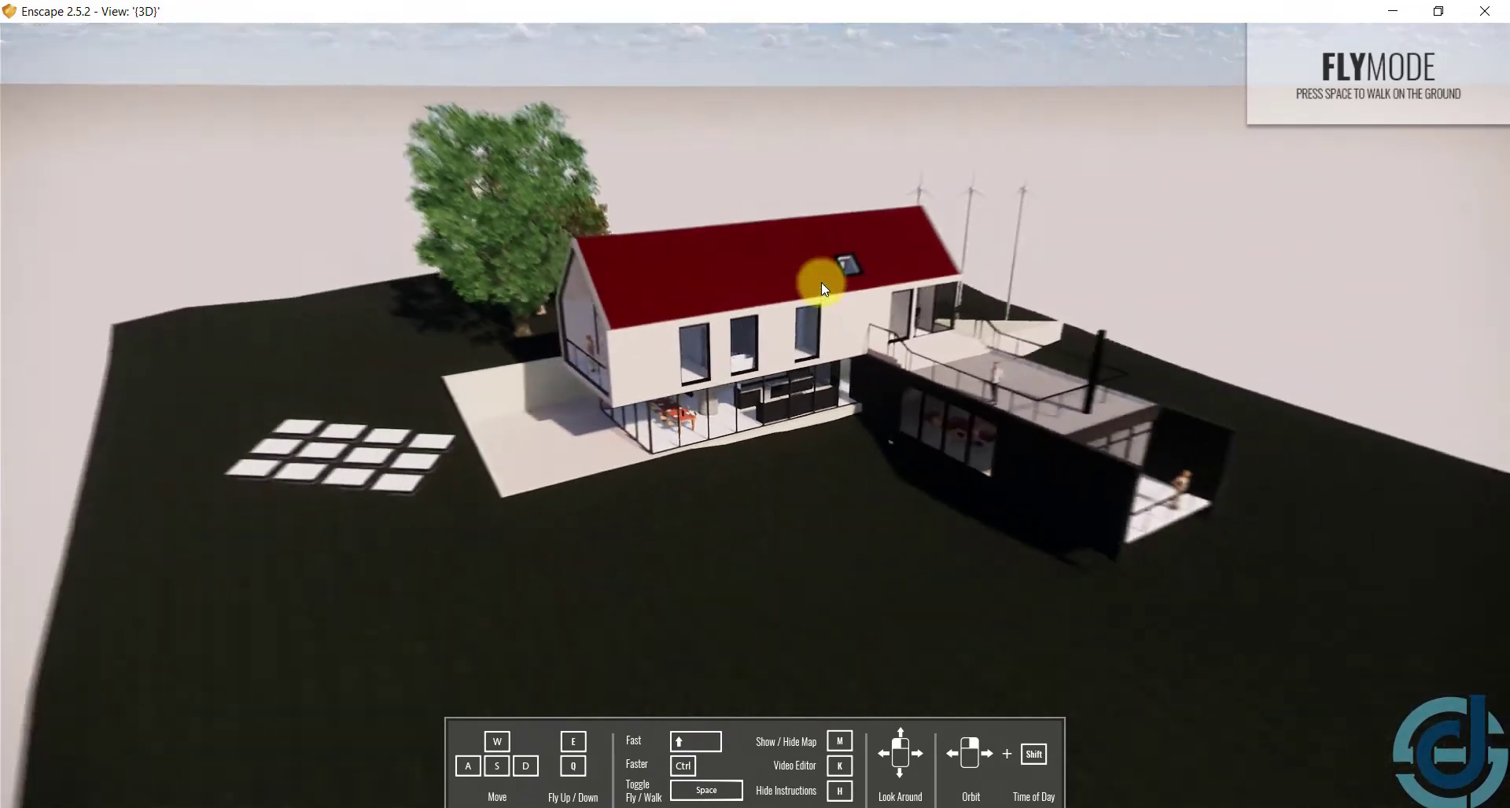
pyautogui.press('w')
pyautogui.press('s')
pyautogui.press('w')
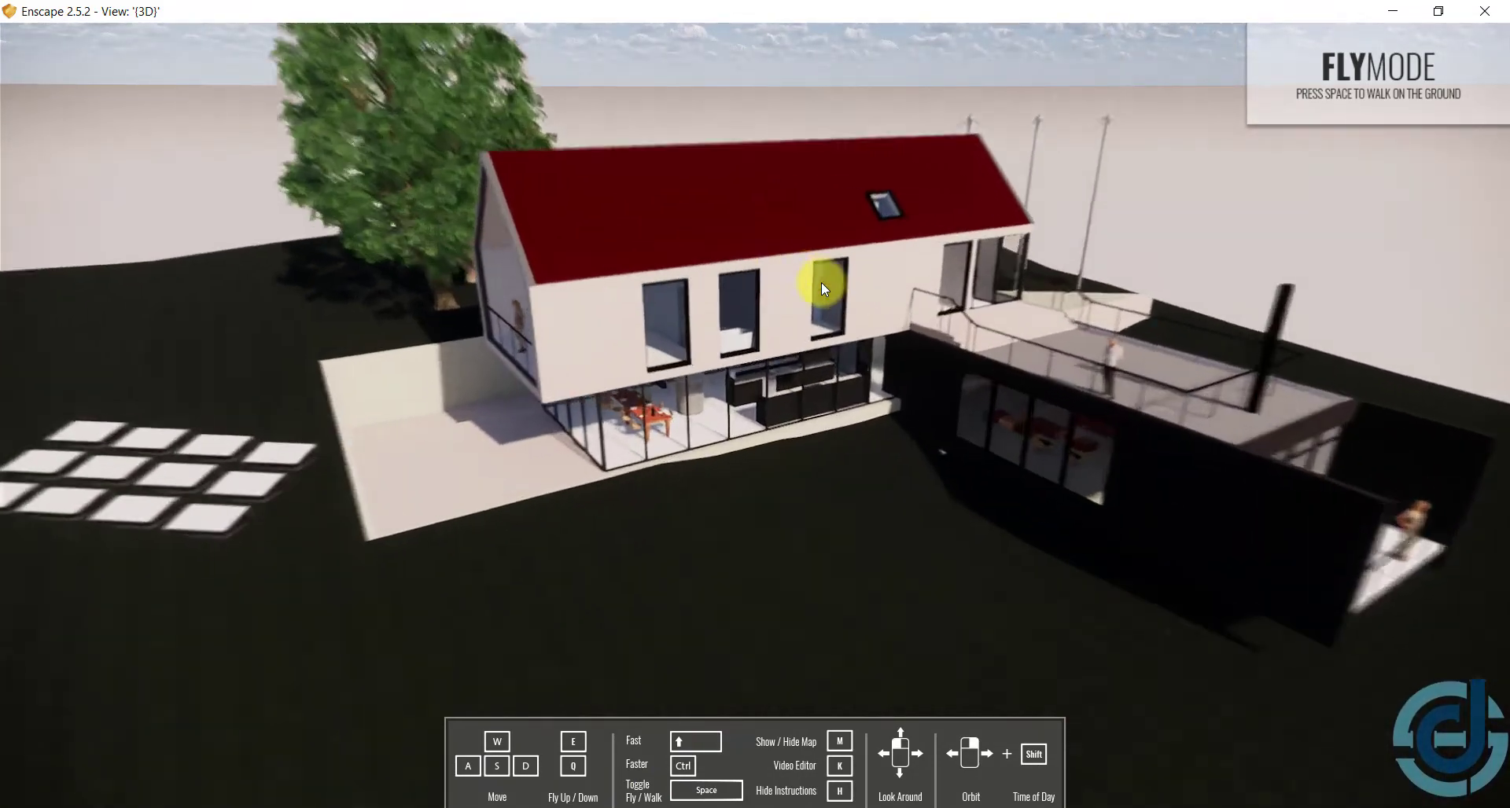
pyautogui.press('s')
pyautogui.press('w')
pyautogui.press('s')
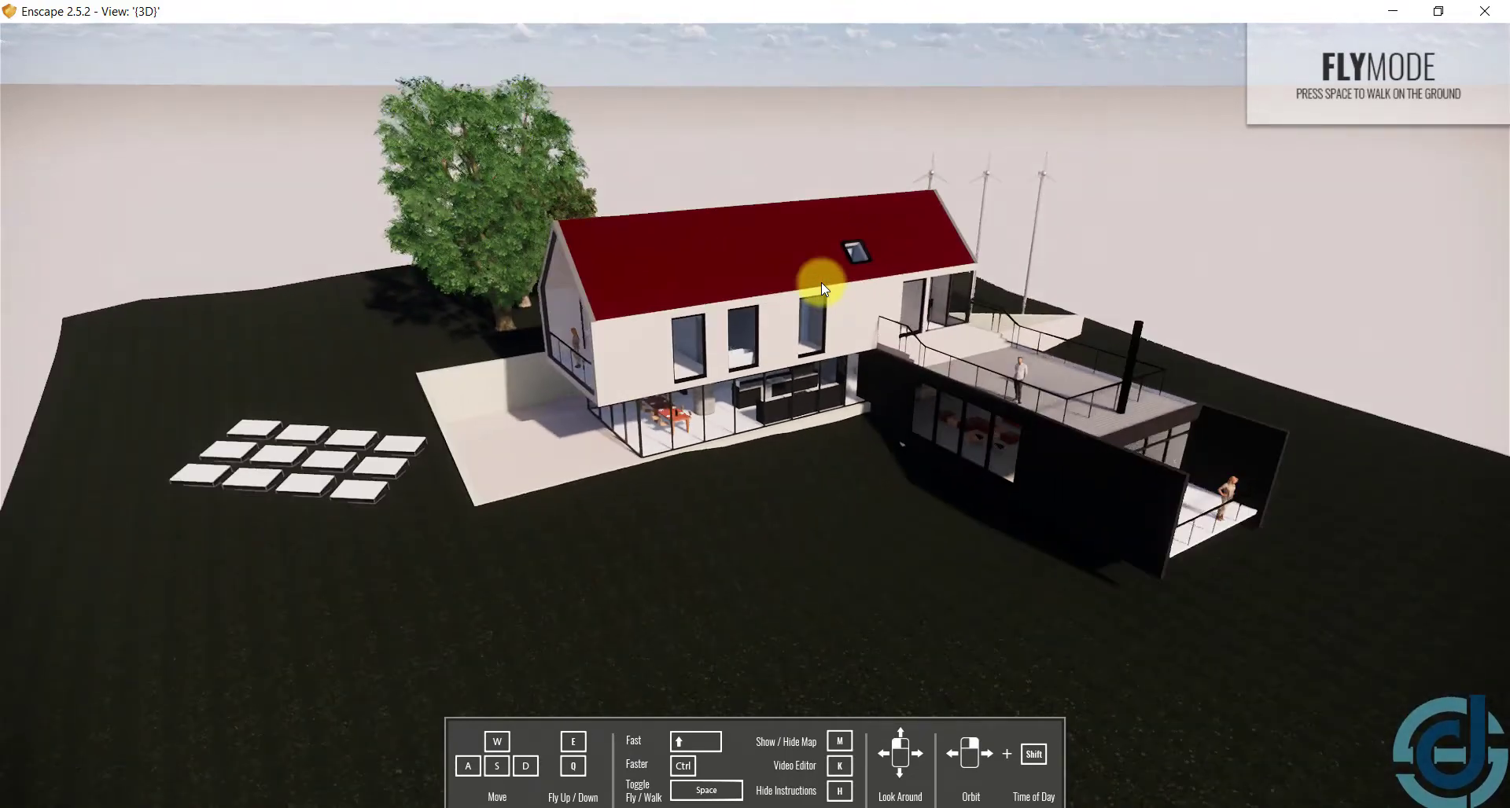
pyautogui.press('w')
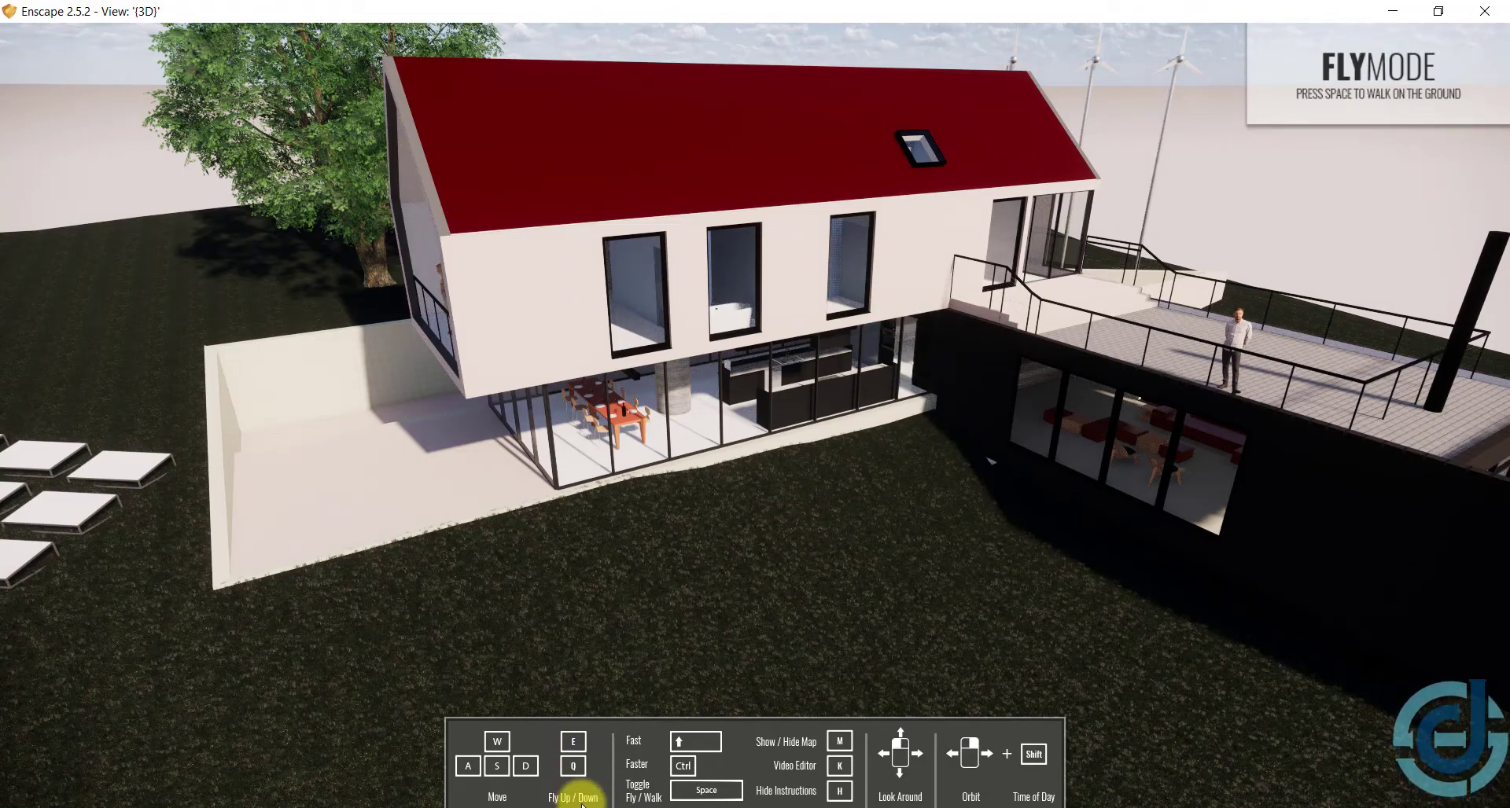
# Tilt down onto the house, fly closer, and switch to Walk mode looking across the lawn
pyautogui.moveTo(842, 329); pyautogui.dragTo(840, 311)
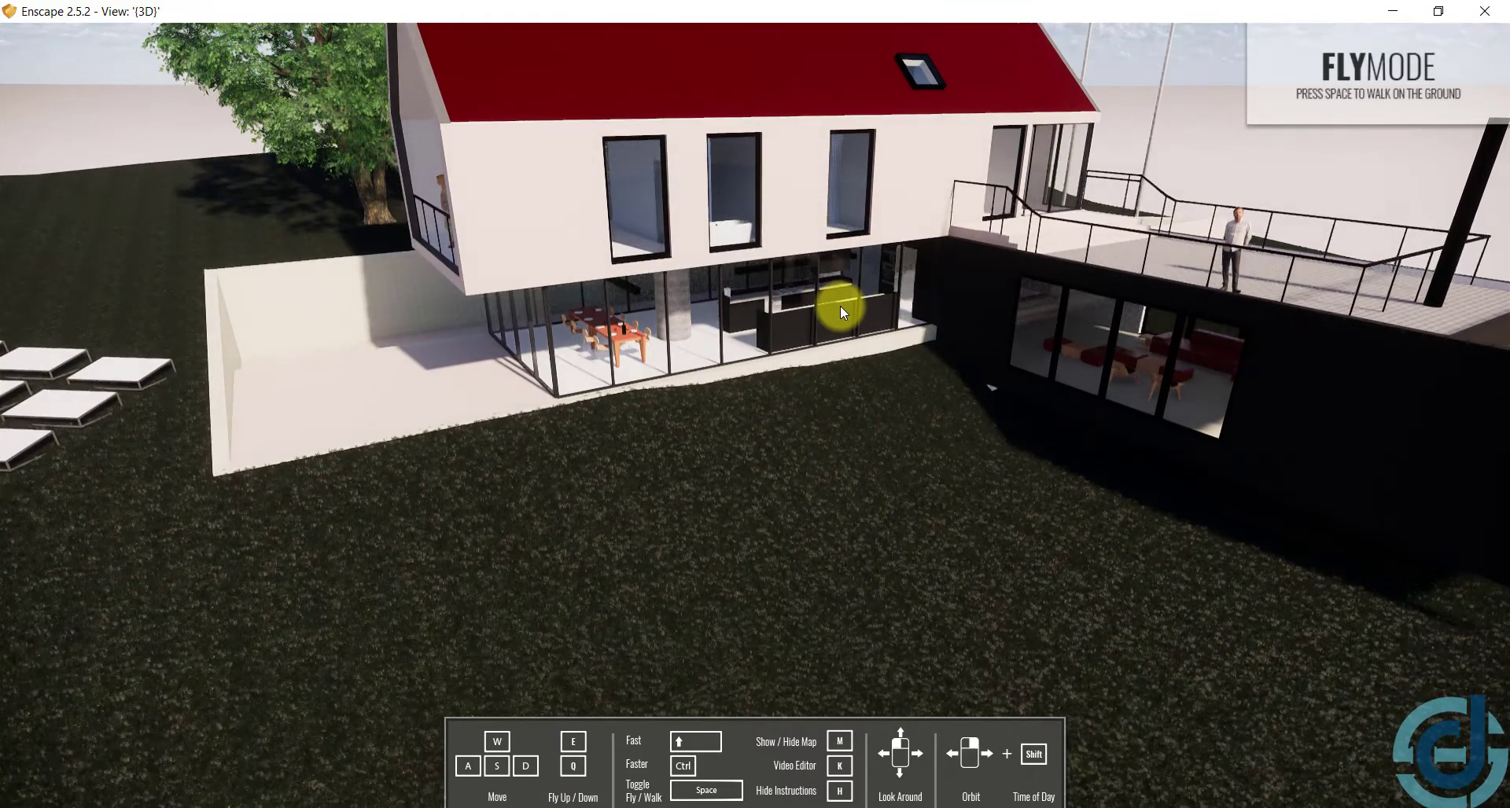
pyautogui.press('e')
pyautogui.press('e')
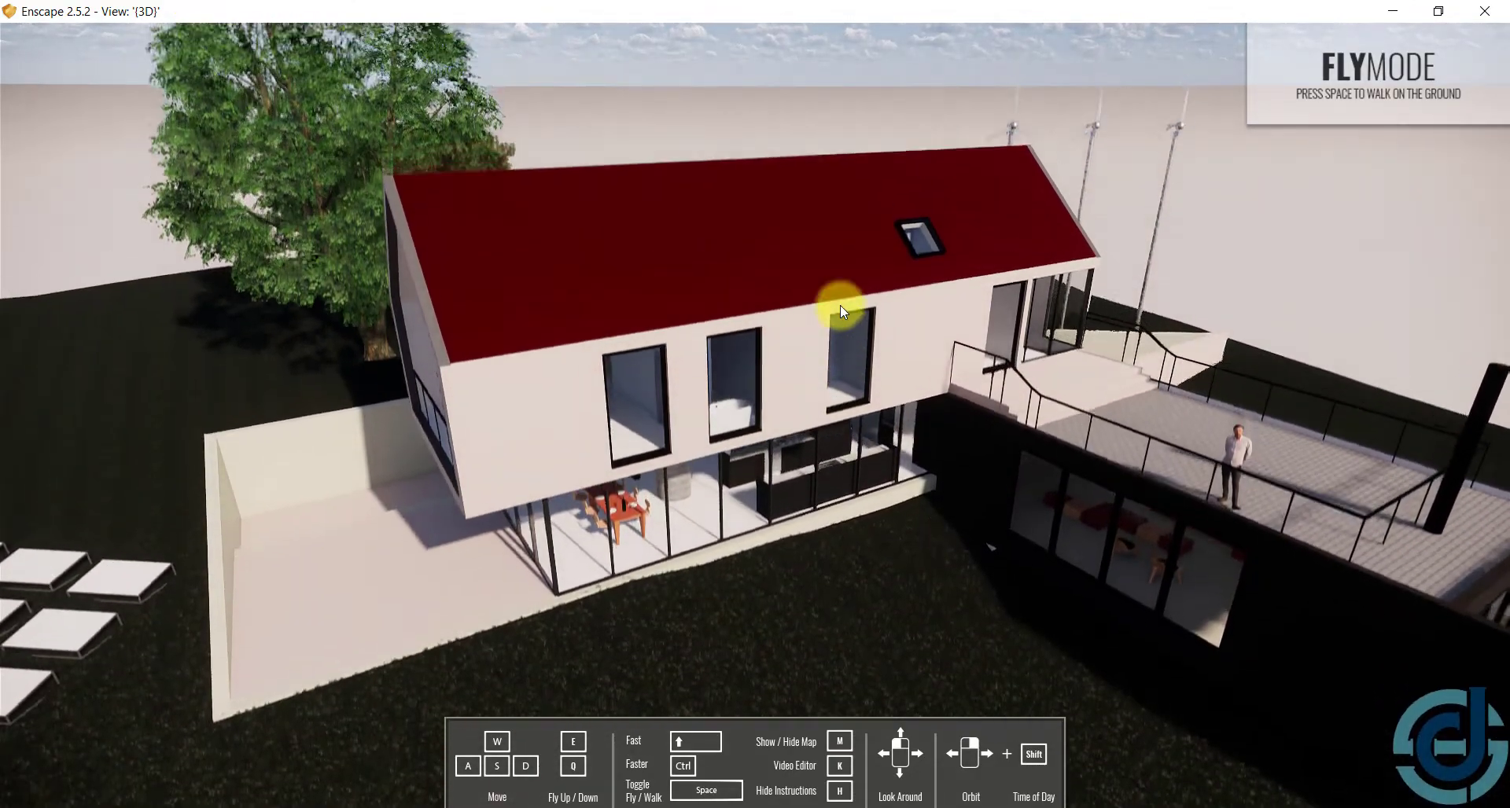
pyautogui.moveTo(840, 311); pyautogui.dragTo(786, 626)
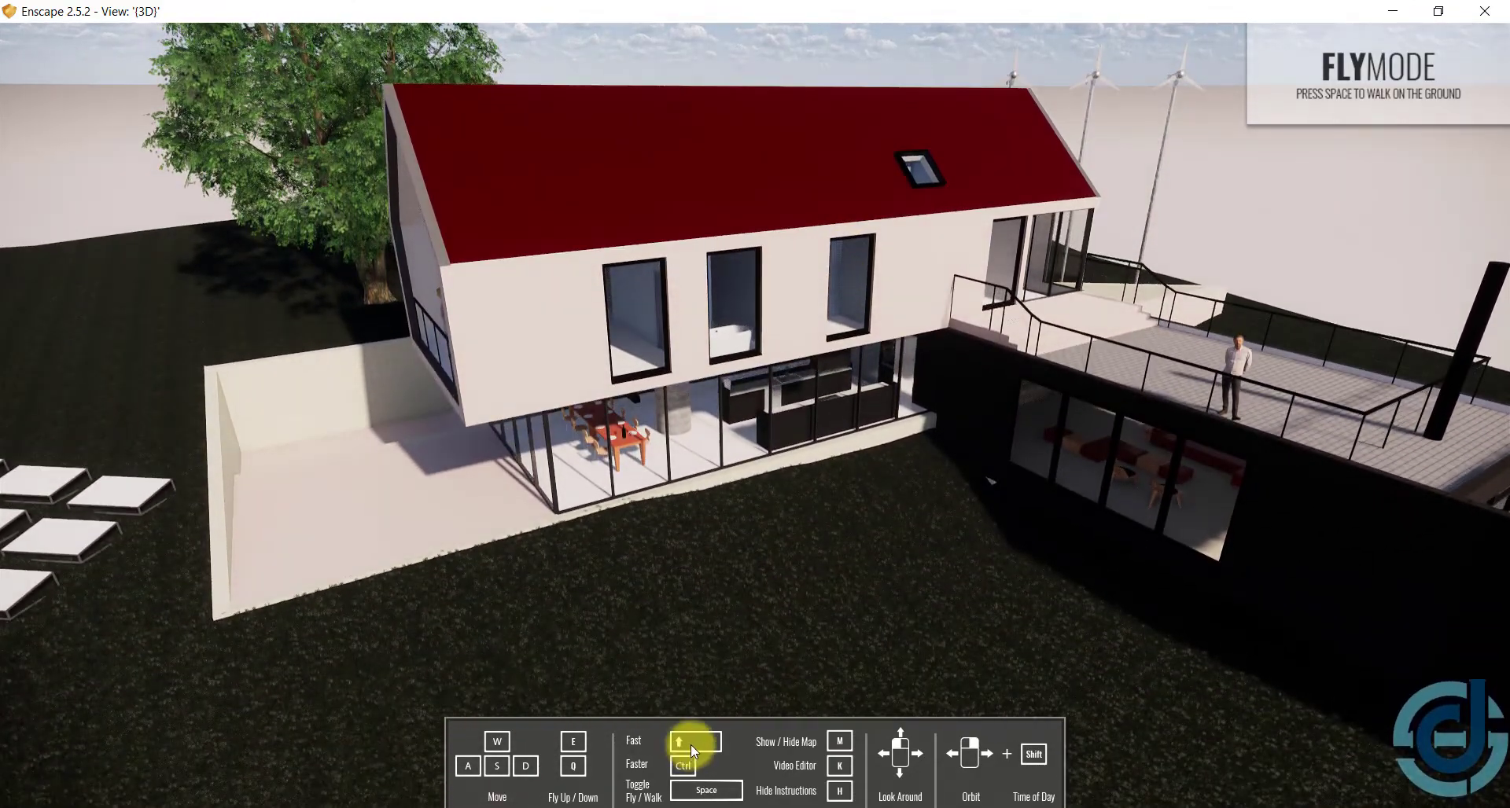
pyautogui.press('w')
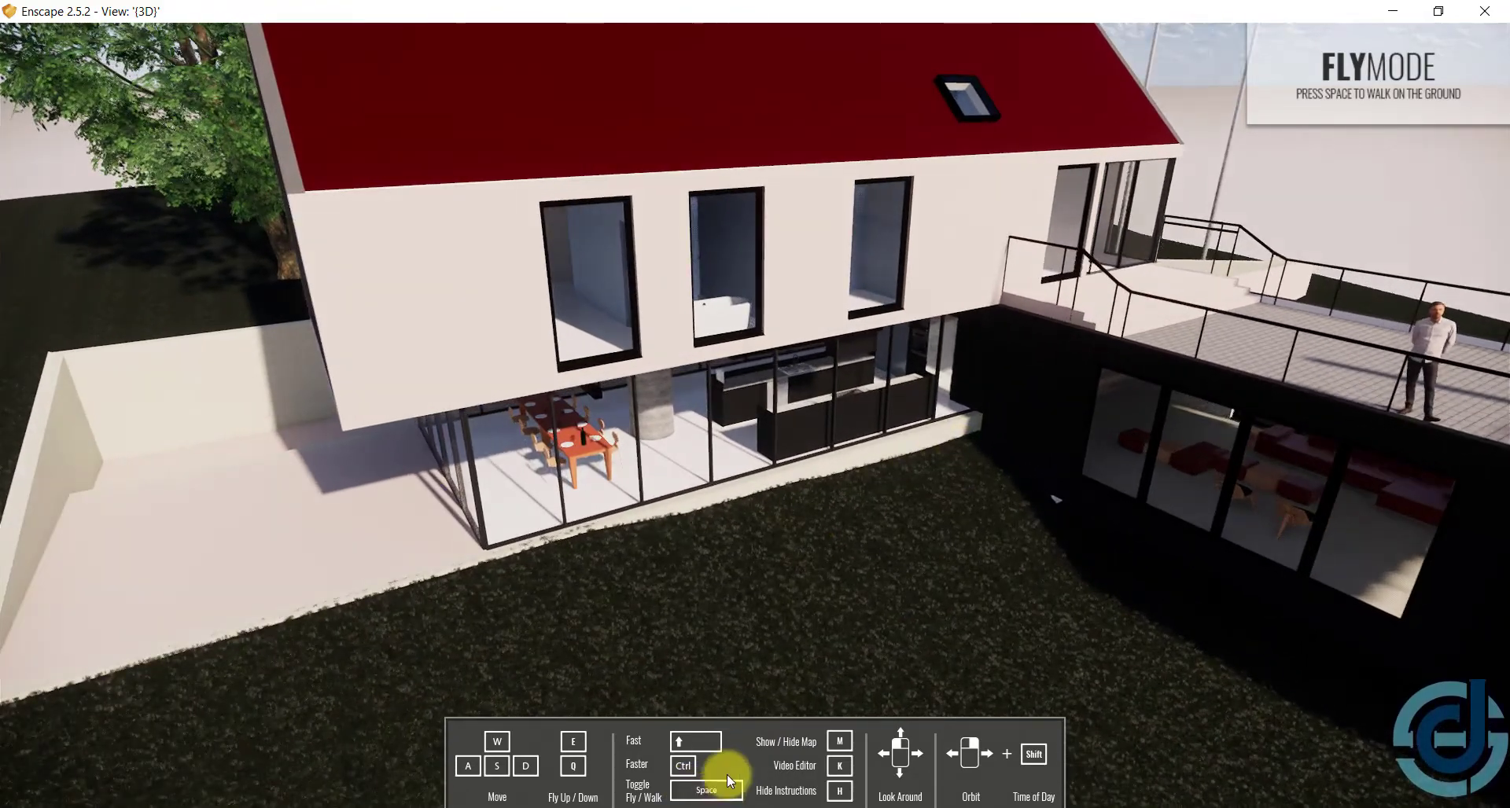
pyautogui.press('space')
pyautogui.moveTo(737, 753)
pyautogui.mouseDown()
pyautogui.moveTo(1013, 205)
pyautogui.moveTo(863, 596)
pyautogui.moveTo(678, 637)
pyautogui.mouseUp()
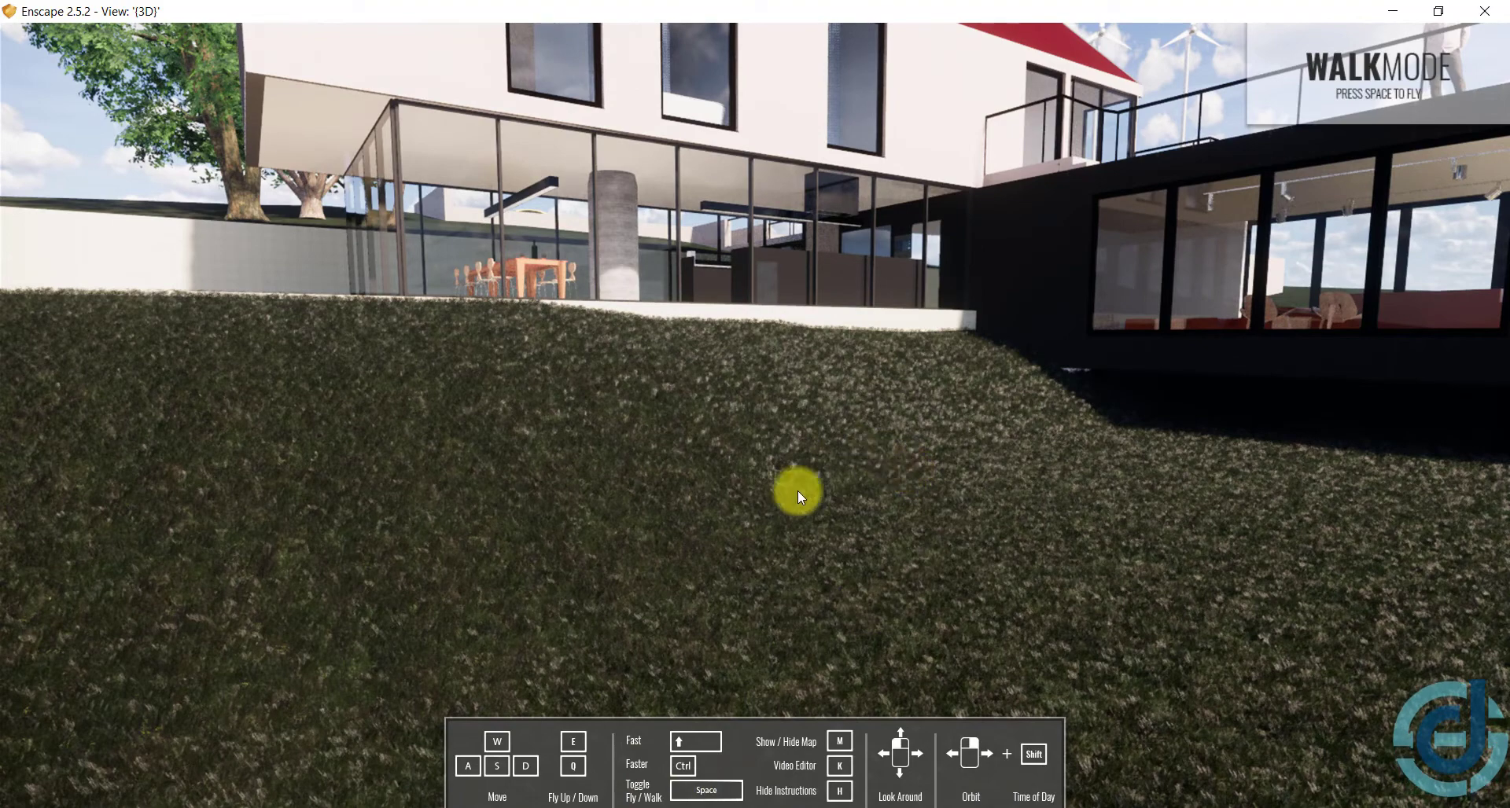
# Return to Fly mode and orbit out to an elevated overview of the house and tree
pyautogui.moveTo(1063, 512); pyautogui.dragTo(862, 489)
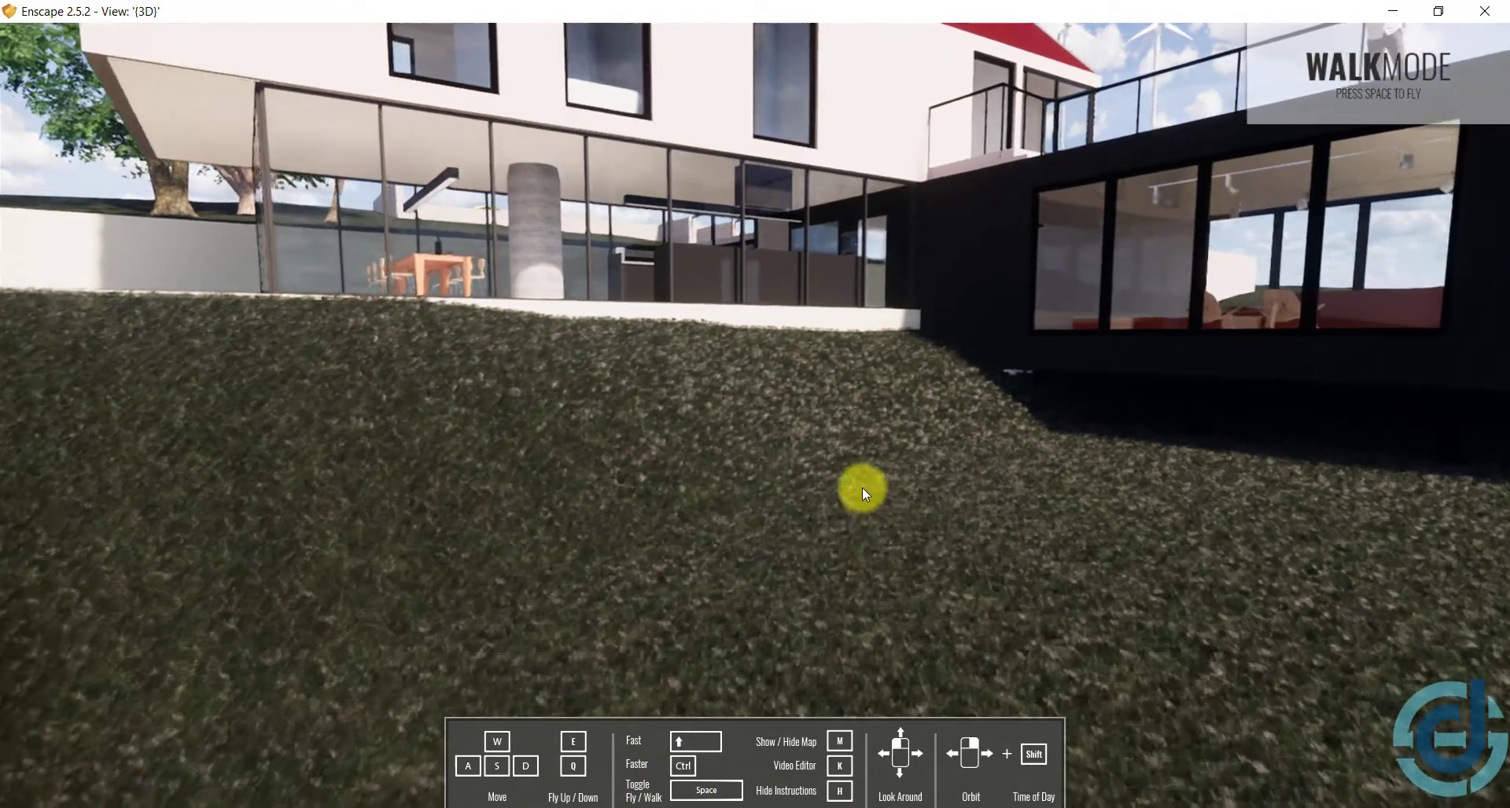
pyautogui.press('space')
pyautogui.moveTo(867, 470); pyautogui.dragTo(753, 614, button='right')
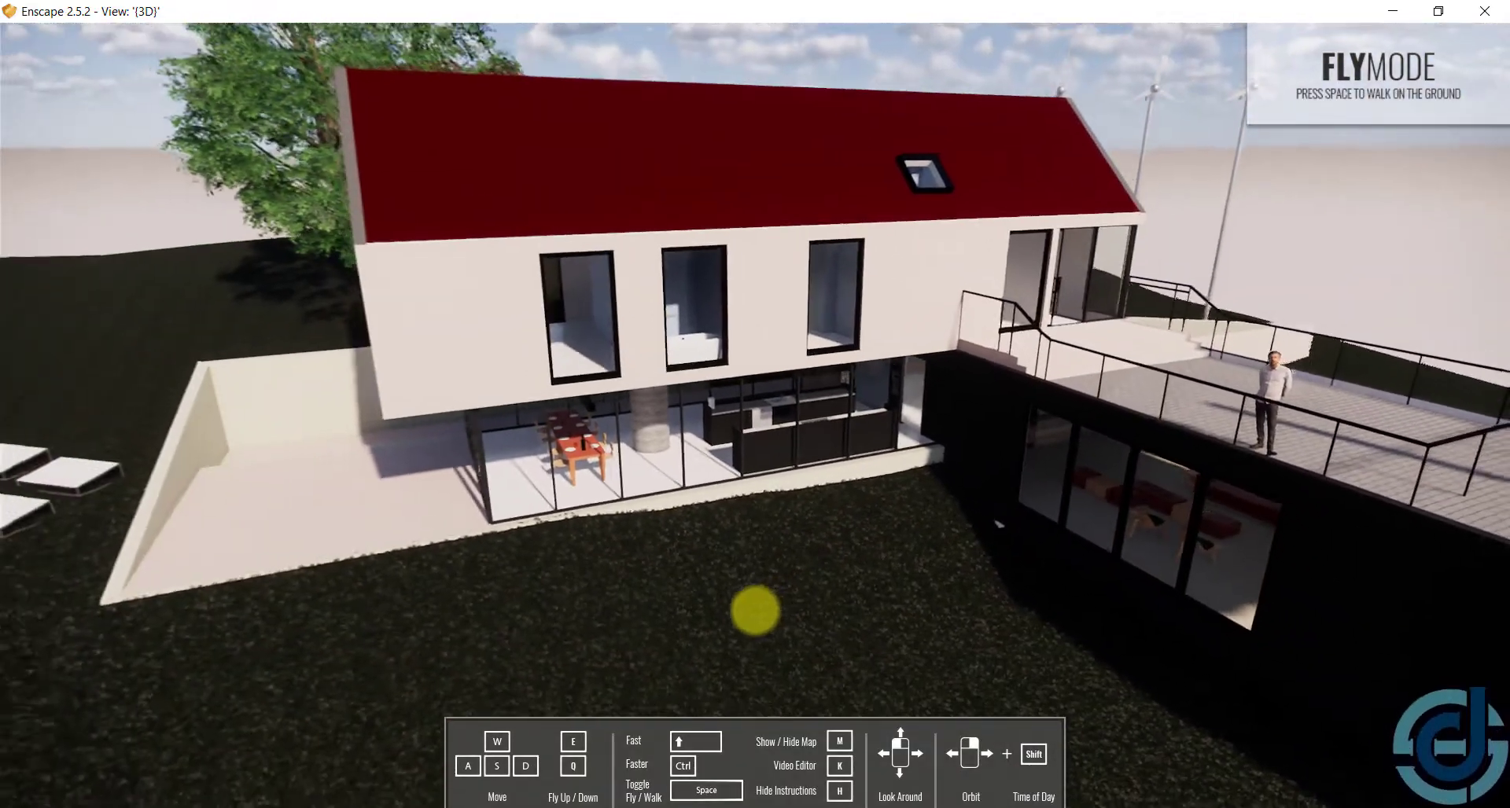
pyautogui.moveTo(754, 613); pyautogui.dragTo(734, 441, button='right')
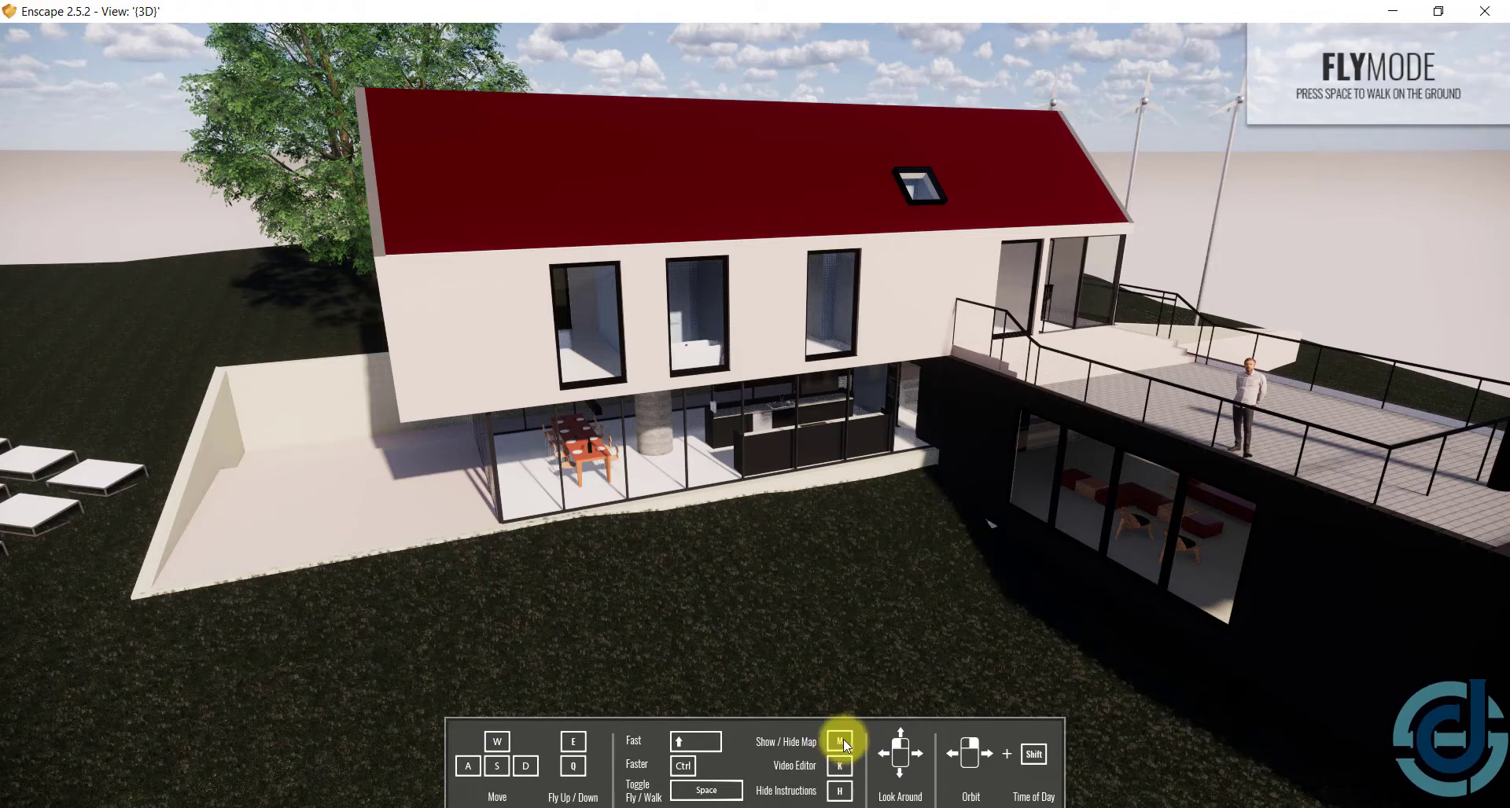
# Show the site minimap with M and jump the camera to points on it
pyautogui.press('m')
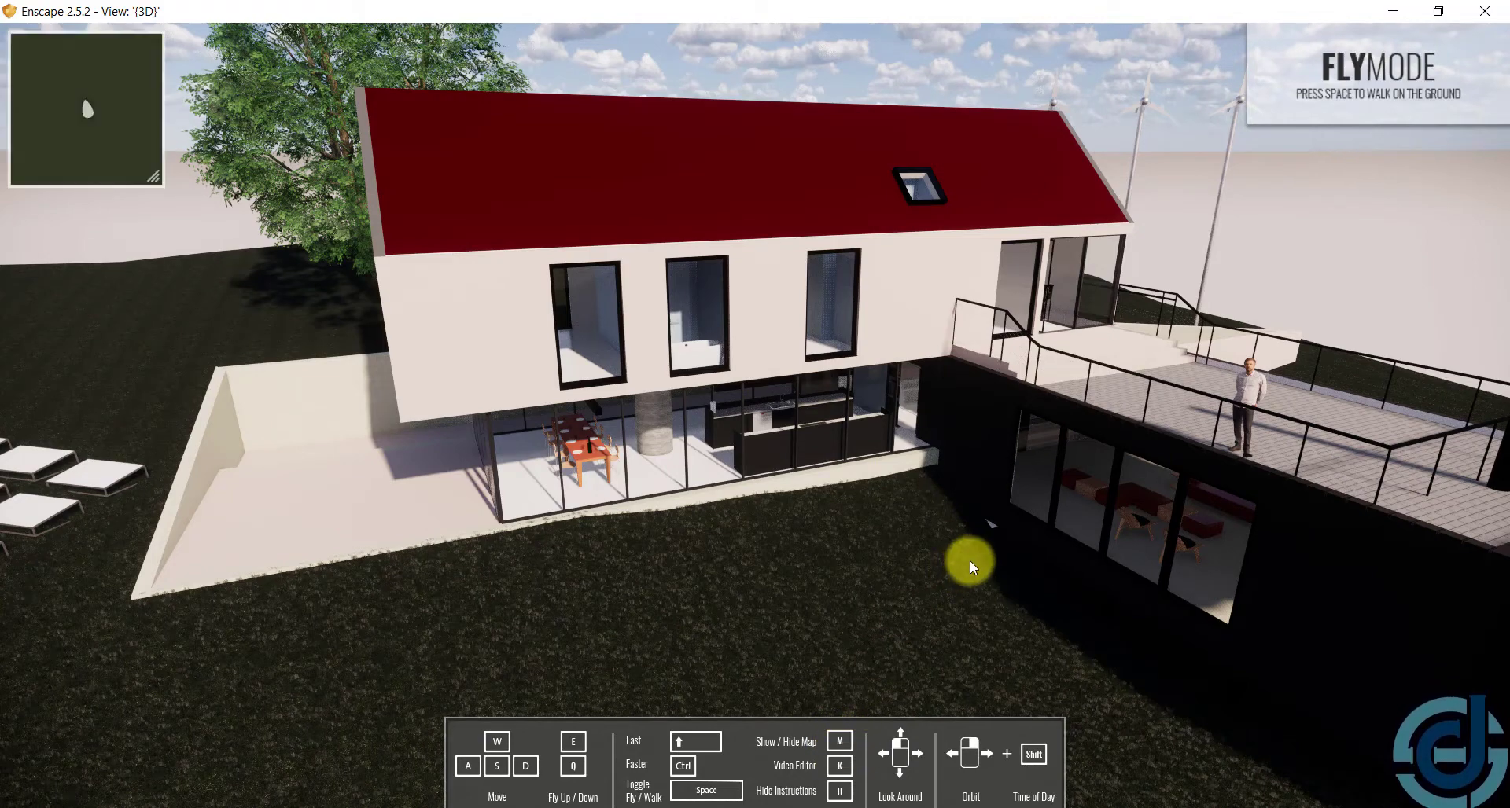
pyautogui.click(78, 104)
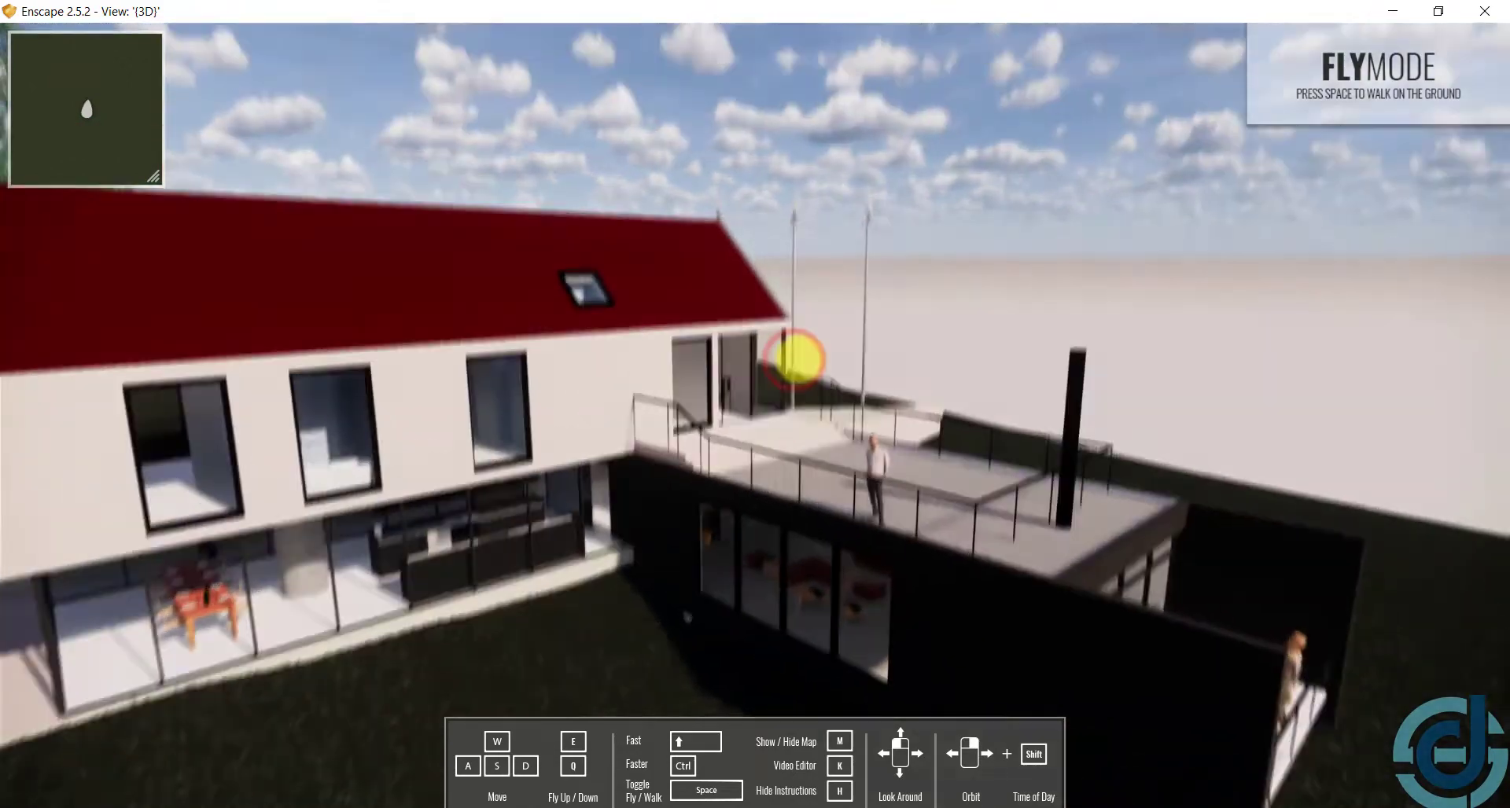
pyautogui.moveTo(794, 359); pyautogui.dragTo(801, 359)
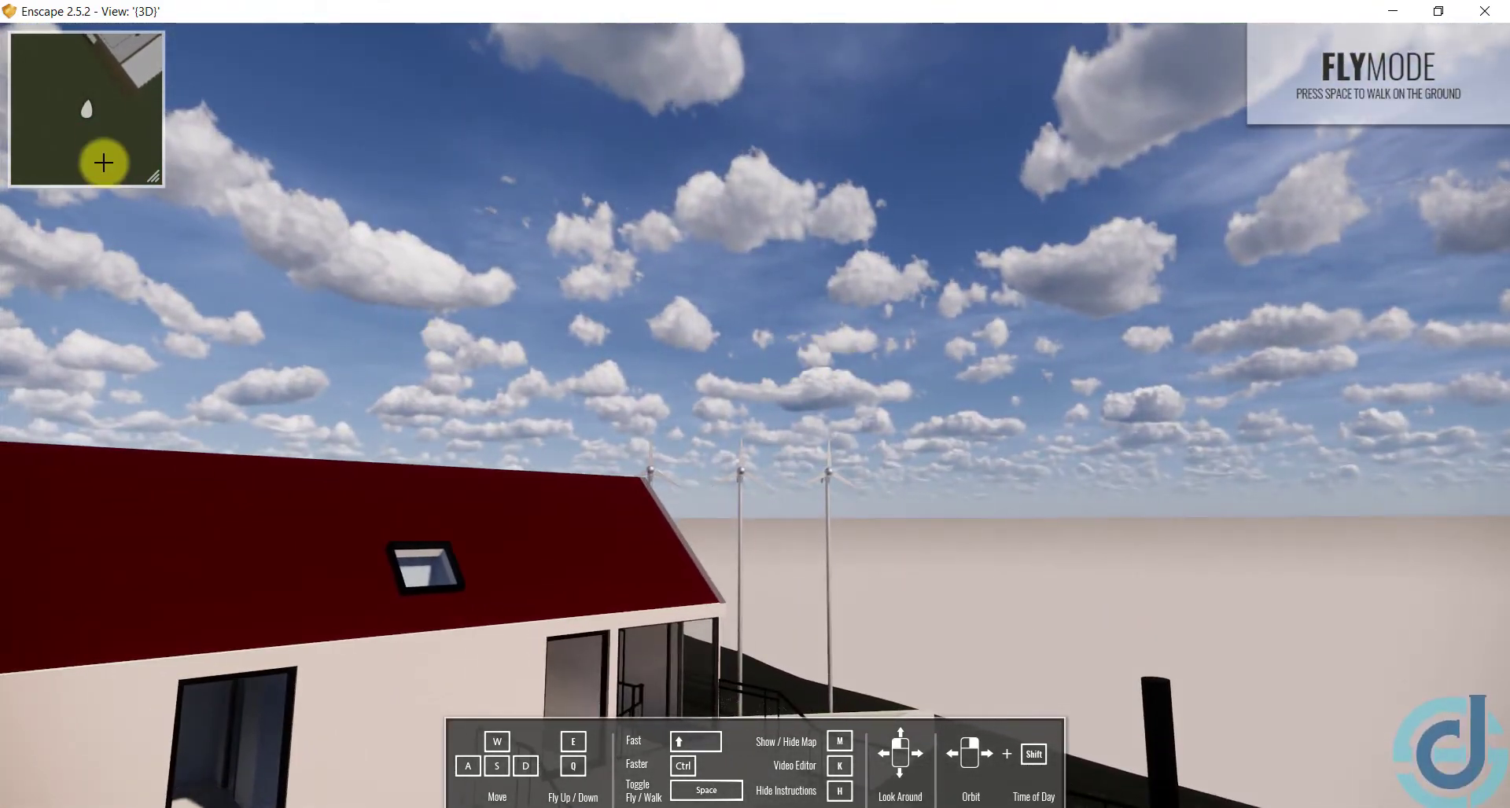
pyautogui.click(97, 103)
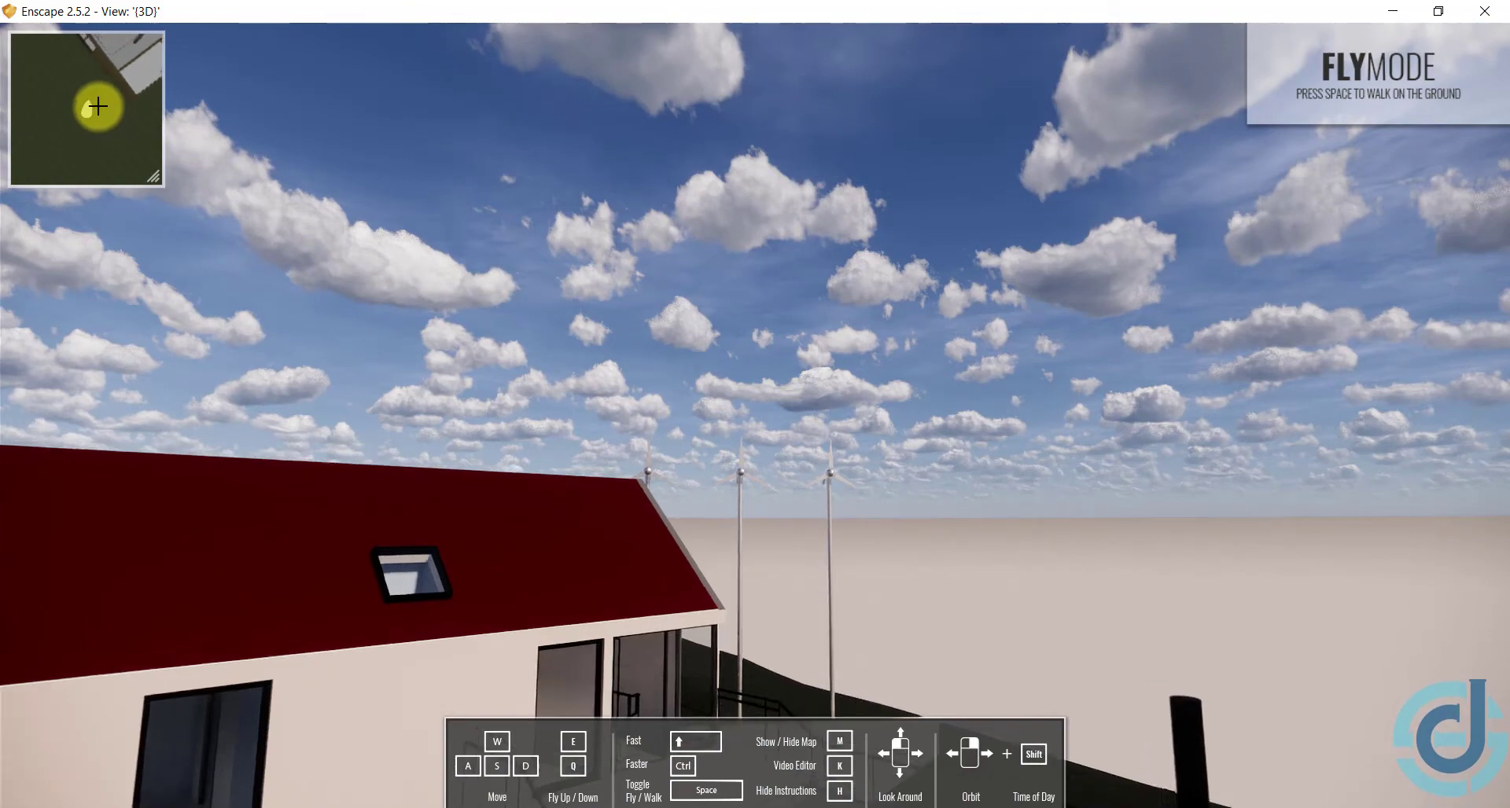
pyautogui.click(102, 118)
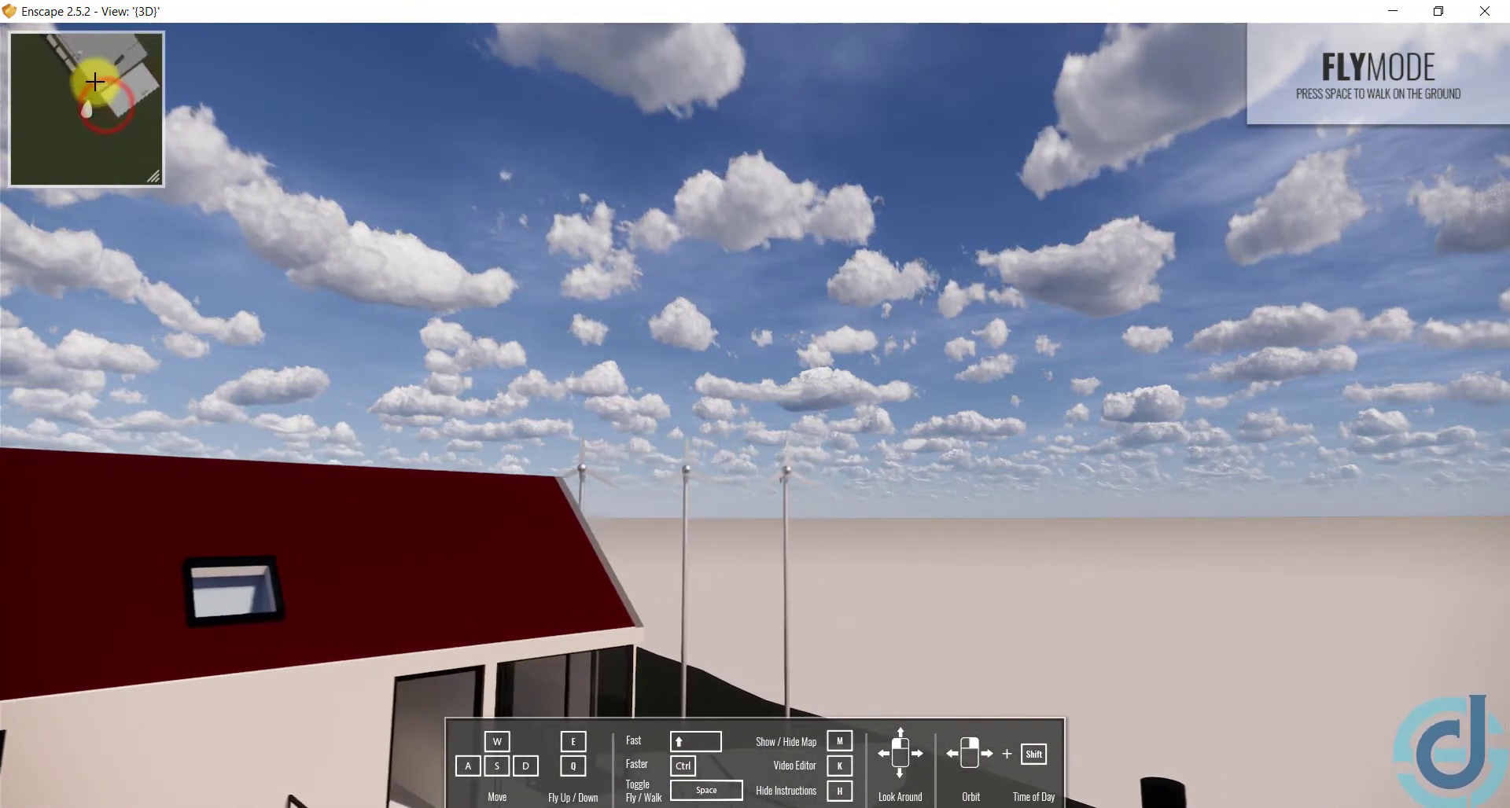
# Tilt, turn and slide the camera to frame the glazed ground floor and terrace
pyautogui.moveTo(263, 515); pyautogui.dragTo(253, 540)
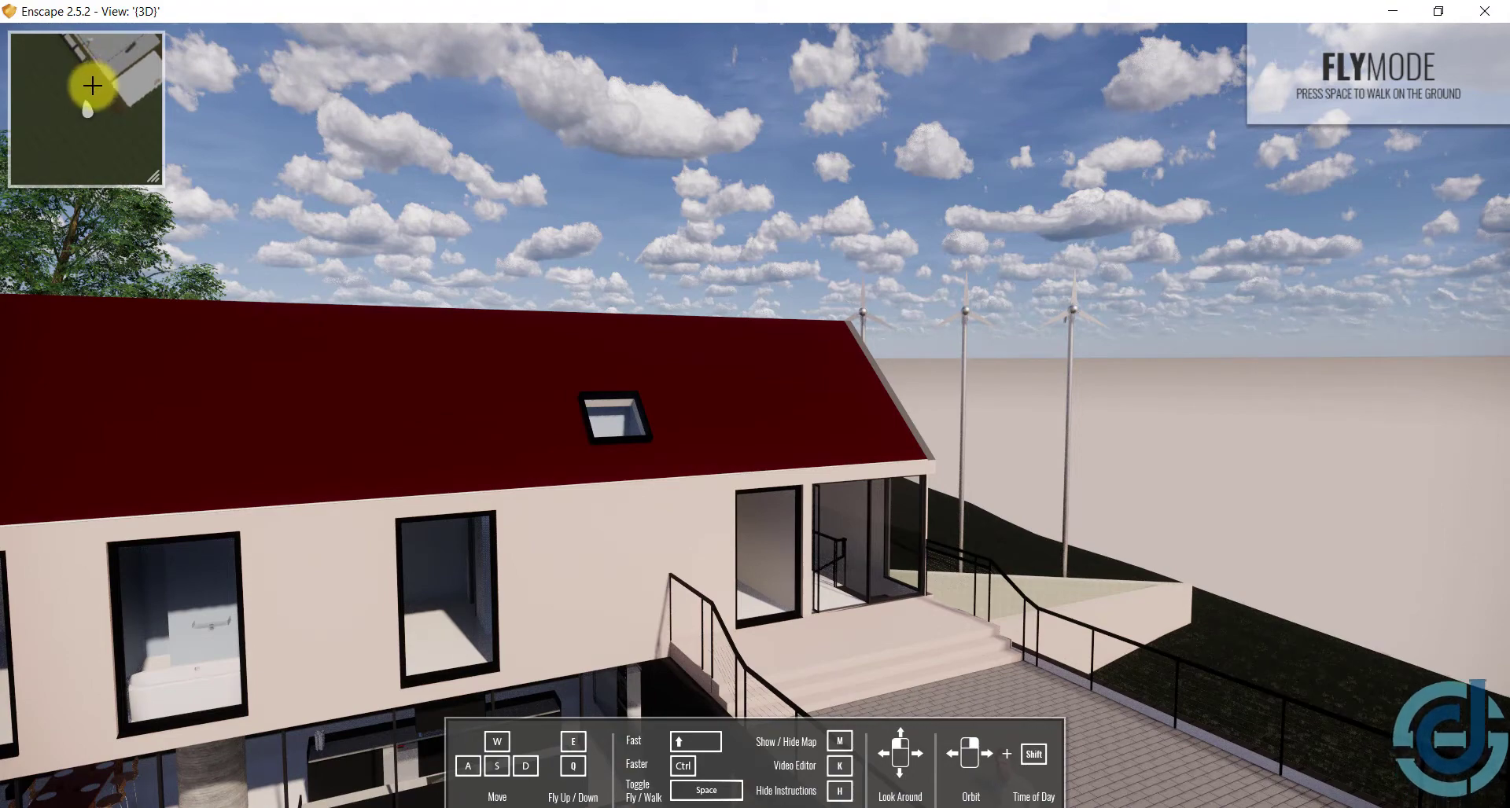
pyautogui.moveTo(539, 533); pyautogui.dragTo(540, 540)
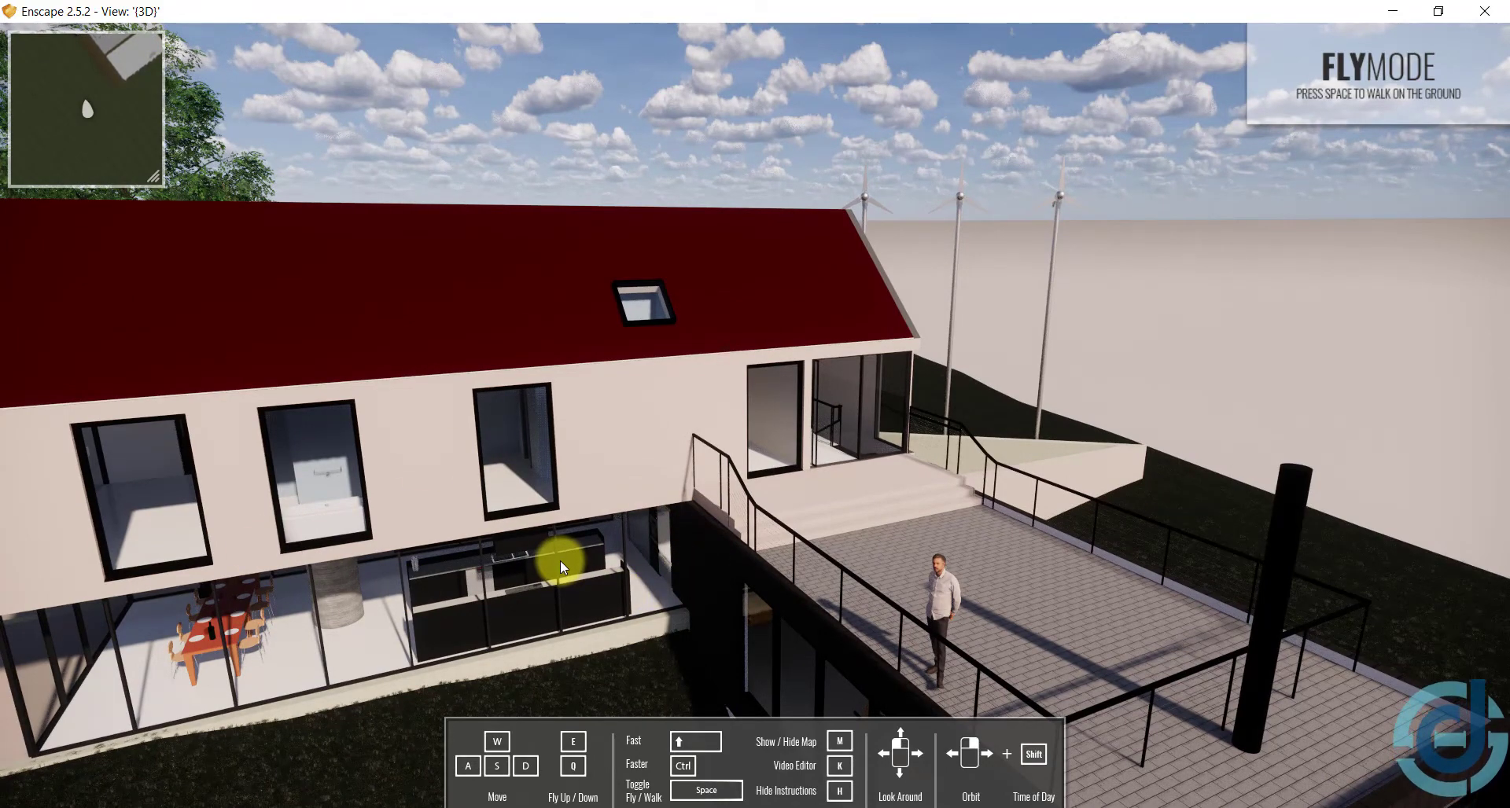
pyautogui.moveTo(530, 559); pyautogui.dragTo(531, 562)
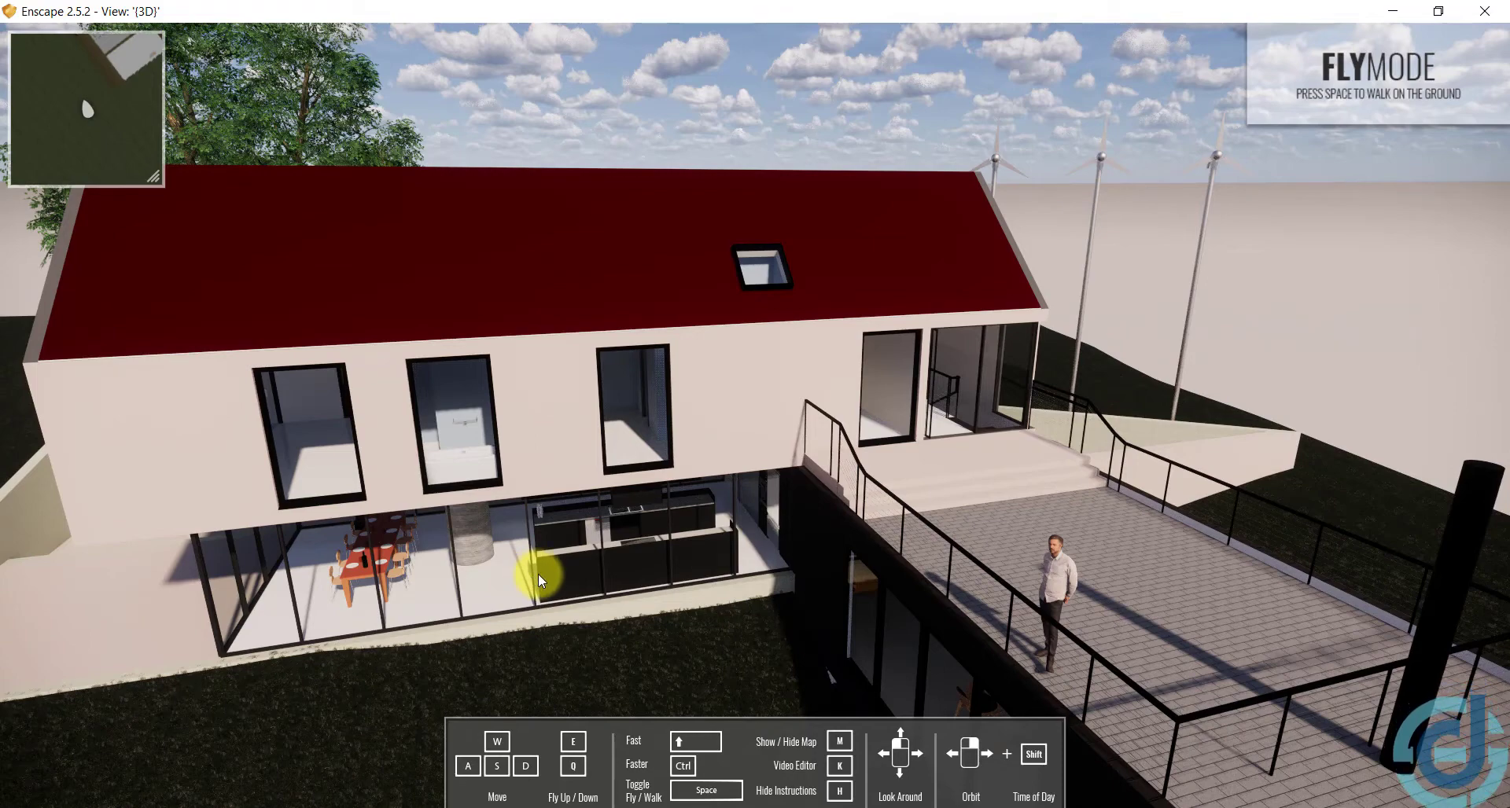
pyautogui.press('a')
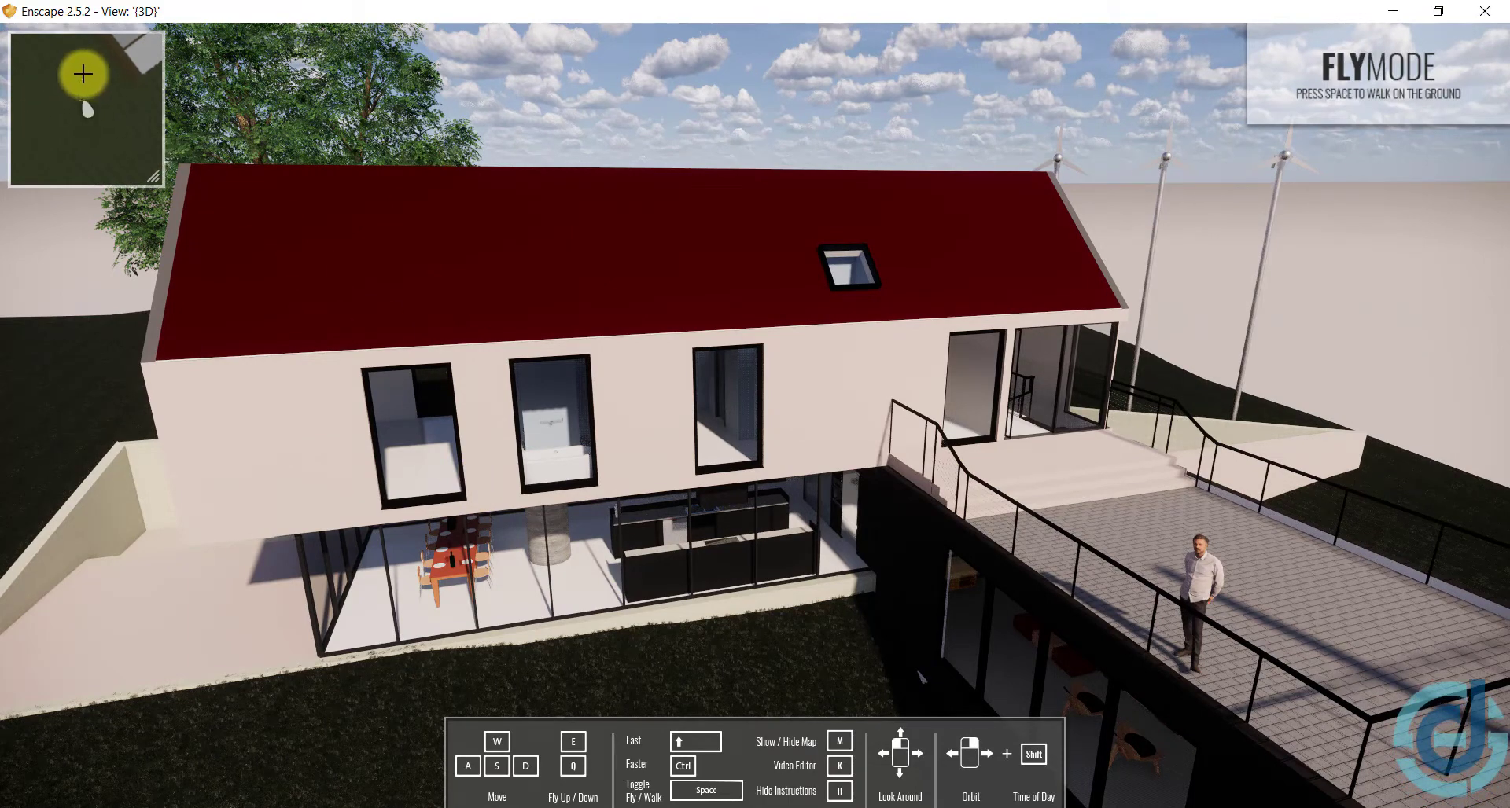
pyautogui.moveTo(600, 414); pyautogui.dragTo(2, 140)
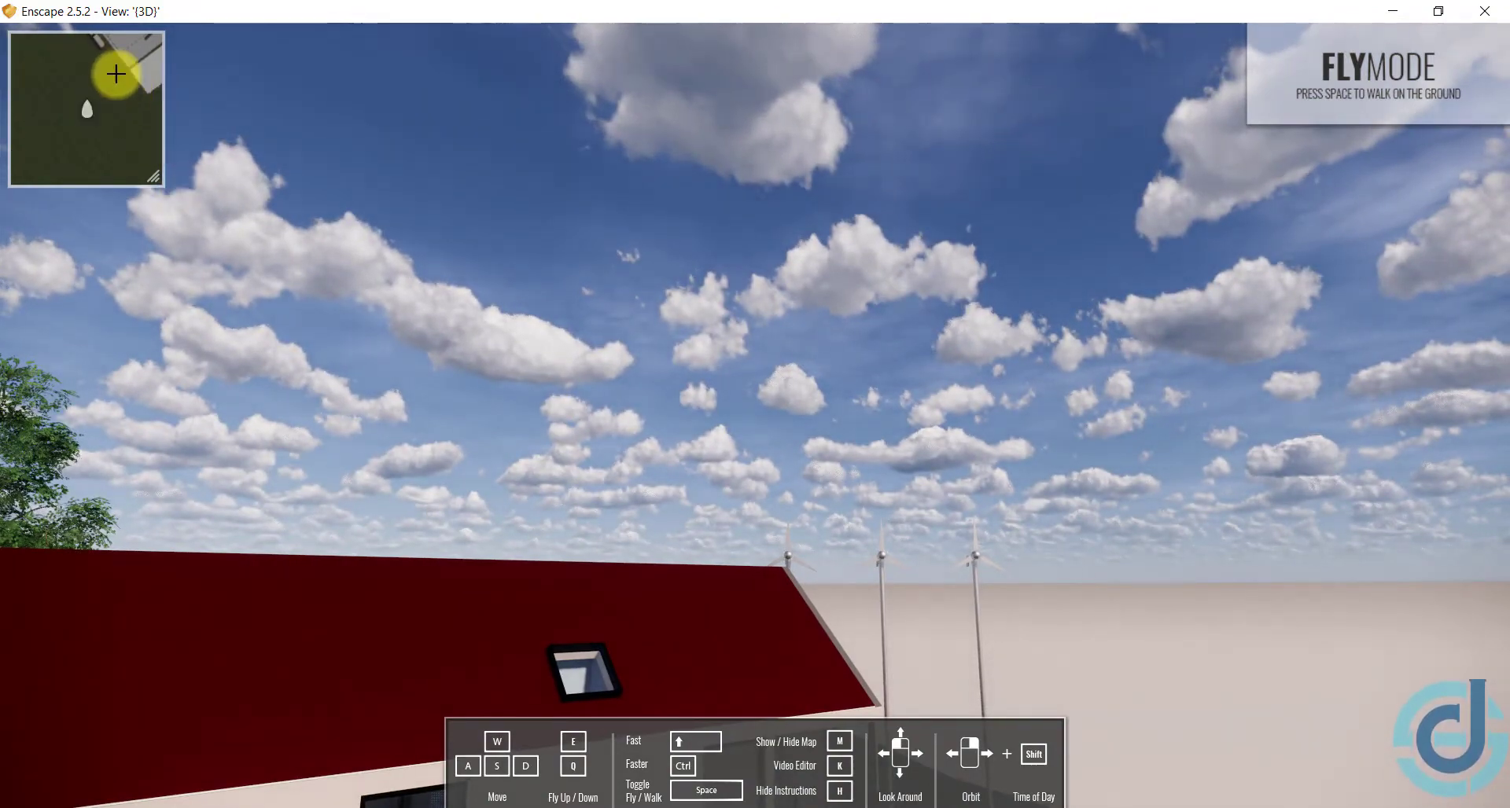
pyautogui.moveTo(269, 556); pyautogui.dragTo(181, 122)
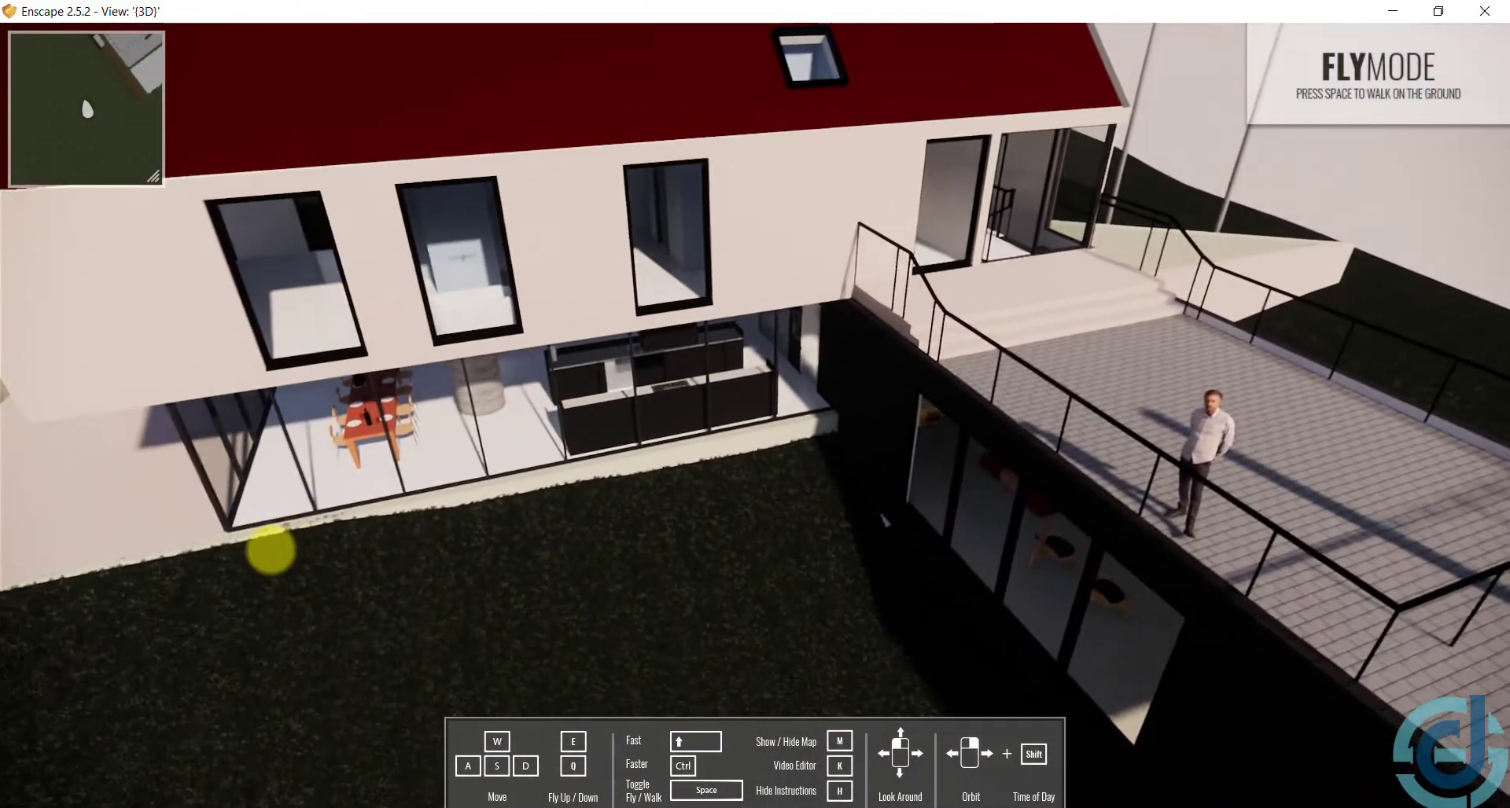
pyautogui.click(840, 744)
# Hide the minimap and orbit to reveal the left terrace and loungers
pyautogui.press('m')
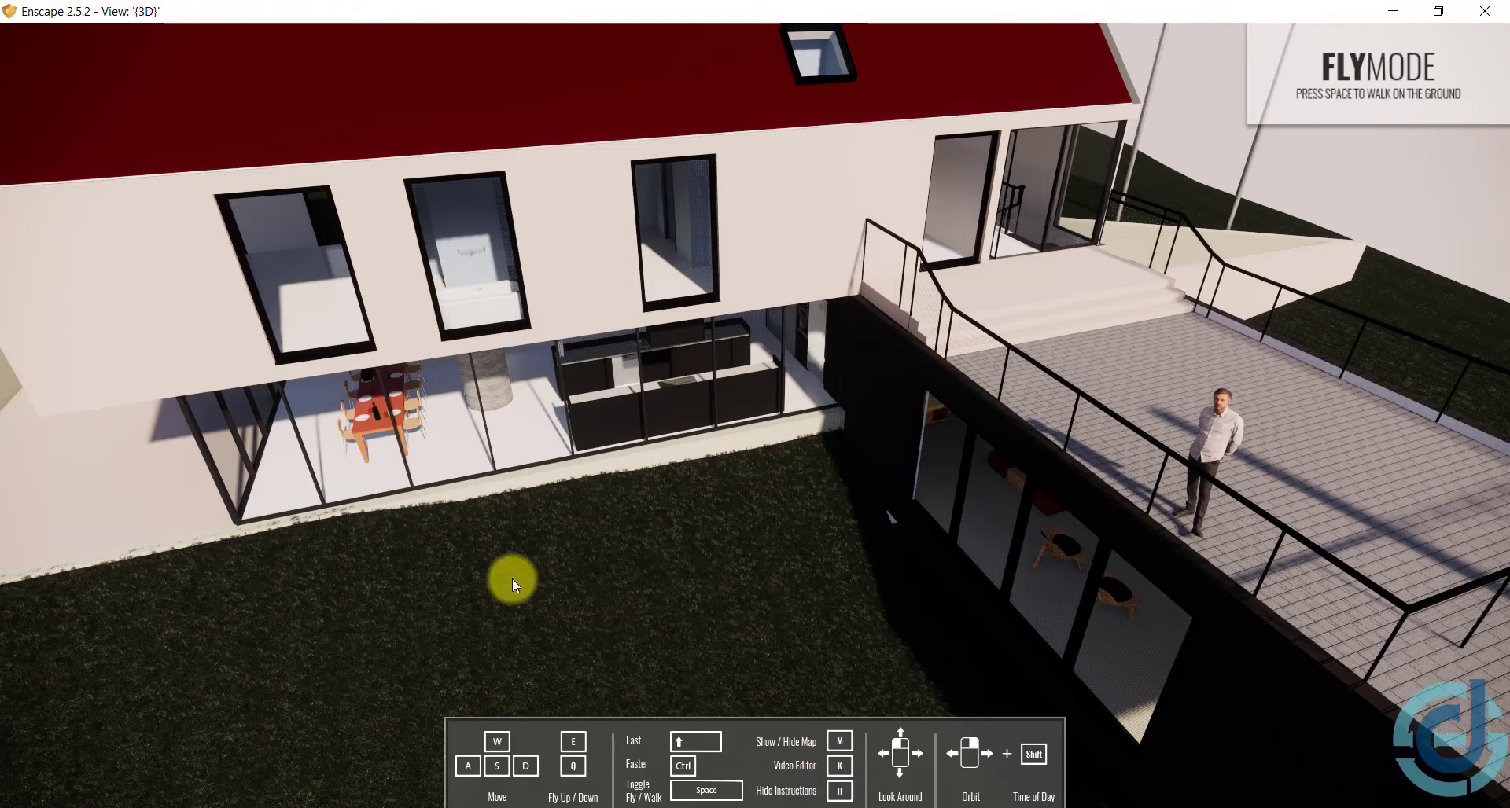
pyautogui.moveTo(455, 532); pyautogui.dragTo(326, 511, button='right')
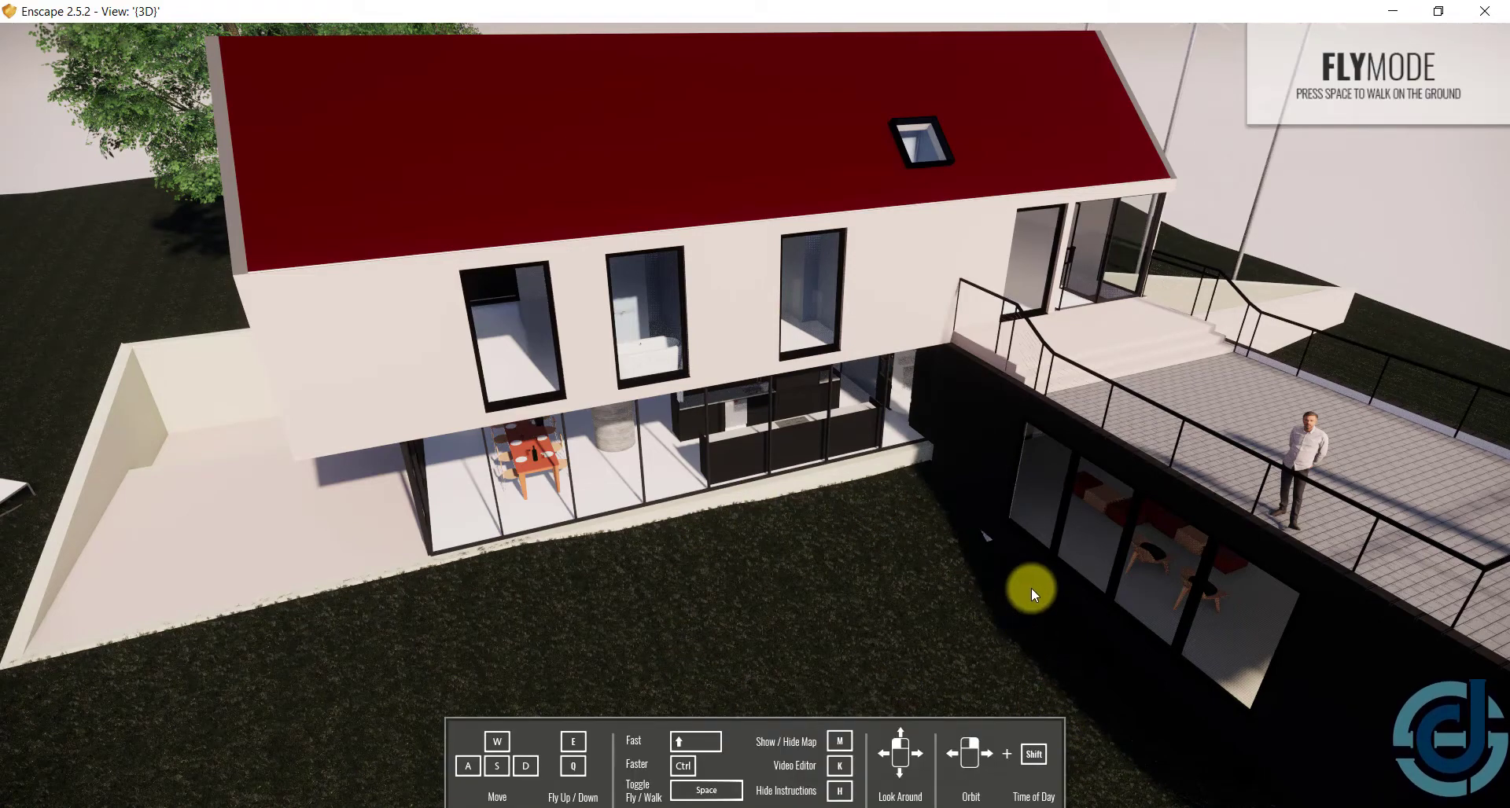
pyautogui.moveTo(961, 582); pyautogui.dragTo(931, 568, button='right')
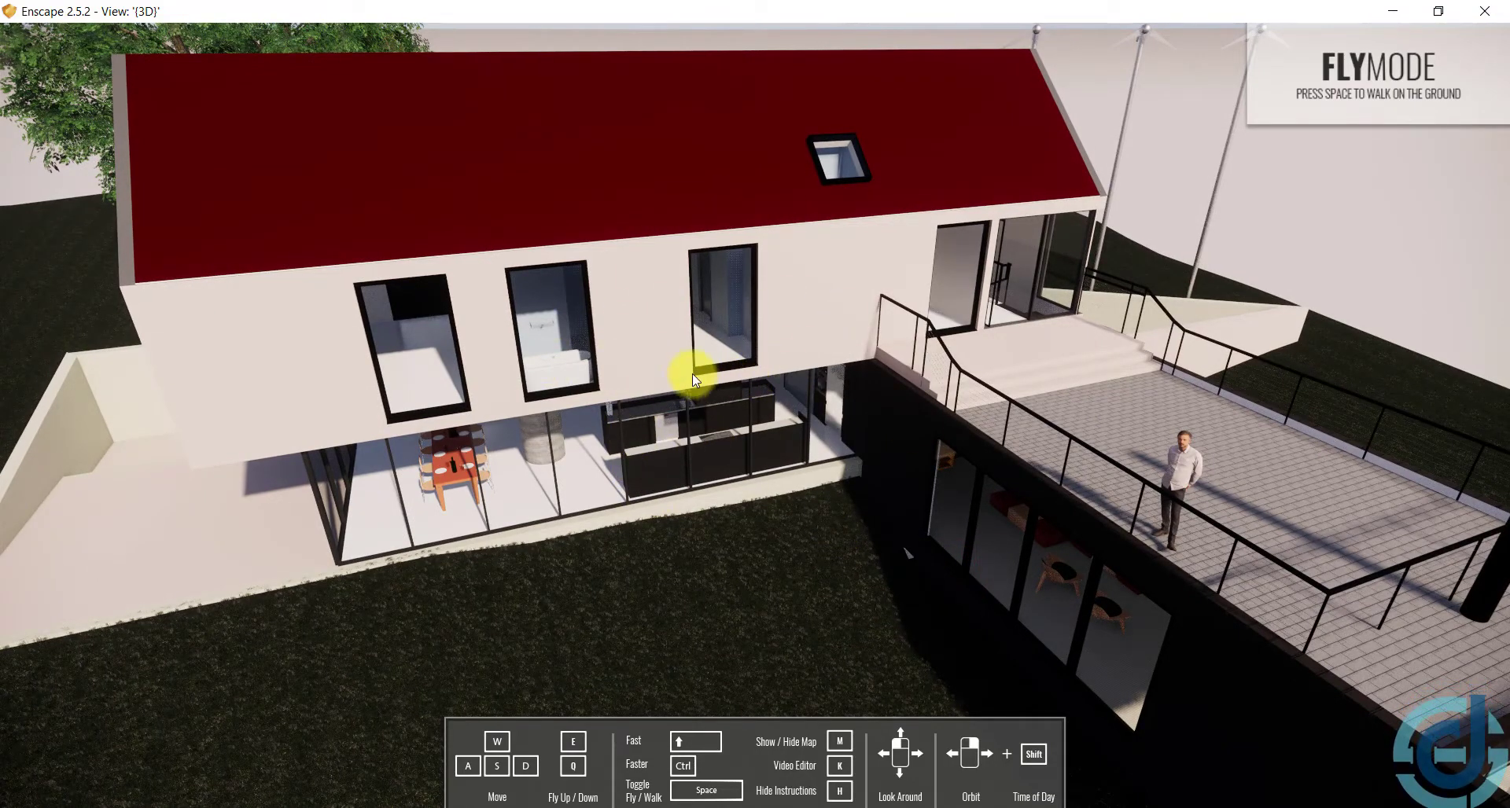
pyautogui.press('a')
# Zoom and move with A, S, D to a wider frontal view of the whole house
pyautogui.scroll(-5, 643, 356)
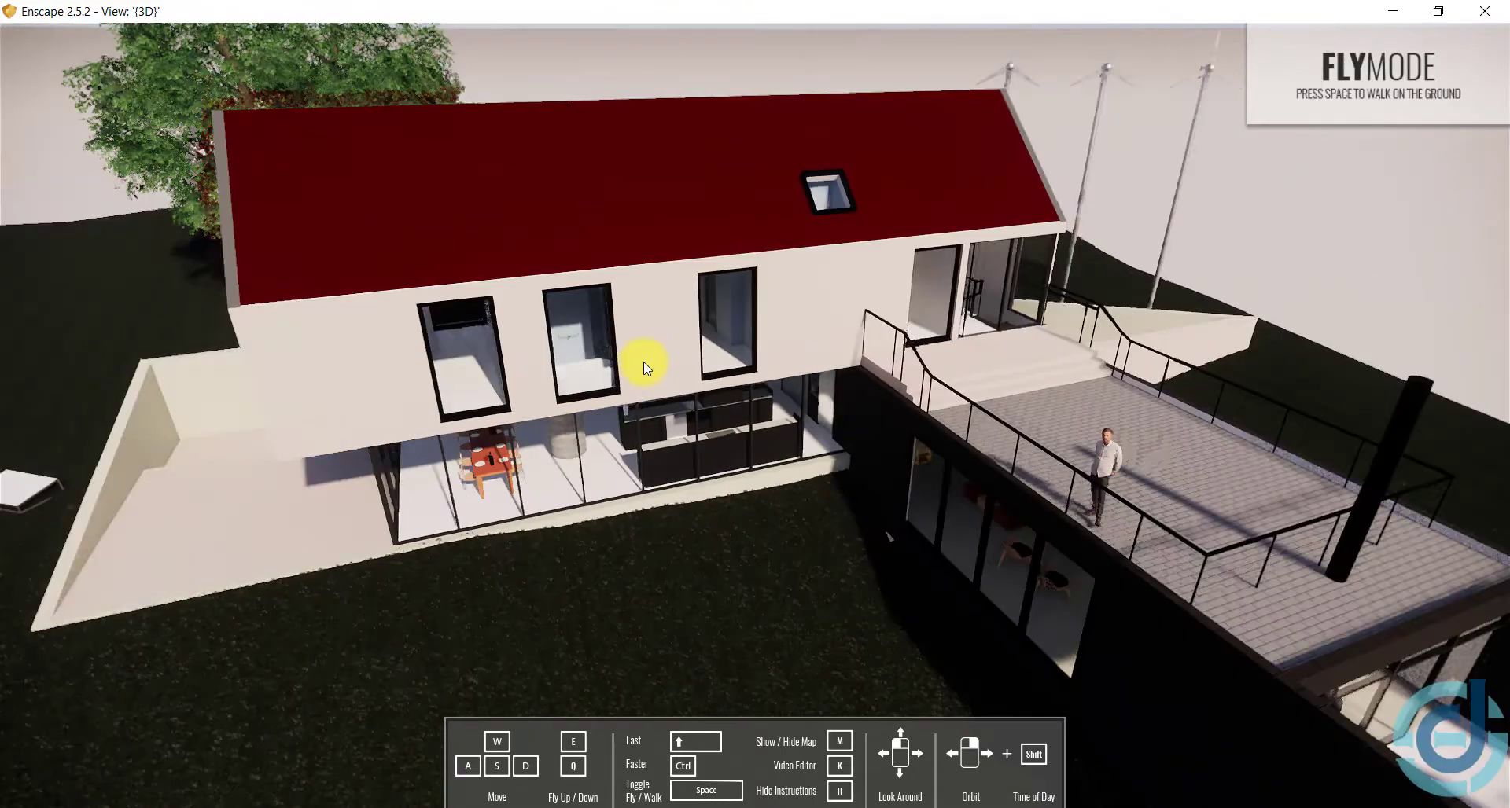
pyautogui.scroll(5, 643, 377)
pyautogui.scroll(-5, 643, 378)
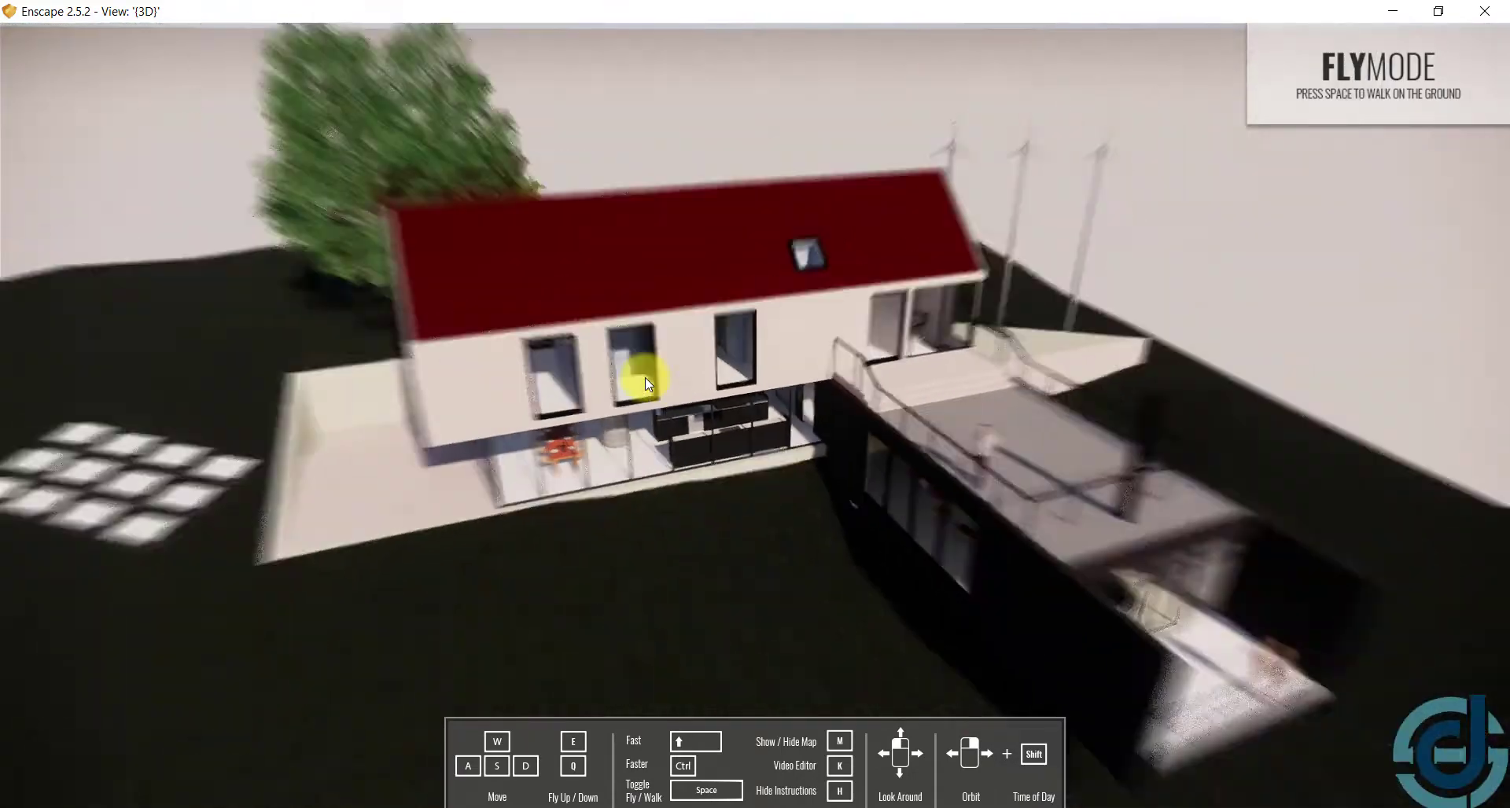
pyautogui.scroll(2, 645, 377)
pyautogui.scroll(2, 766, 502)
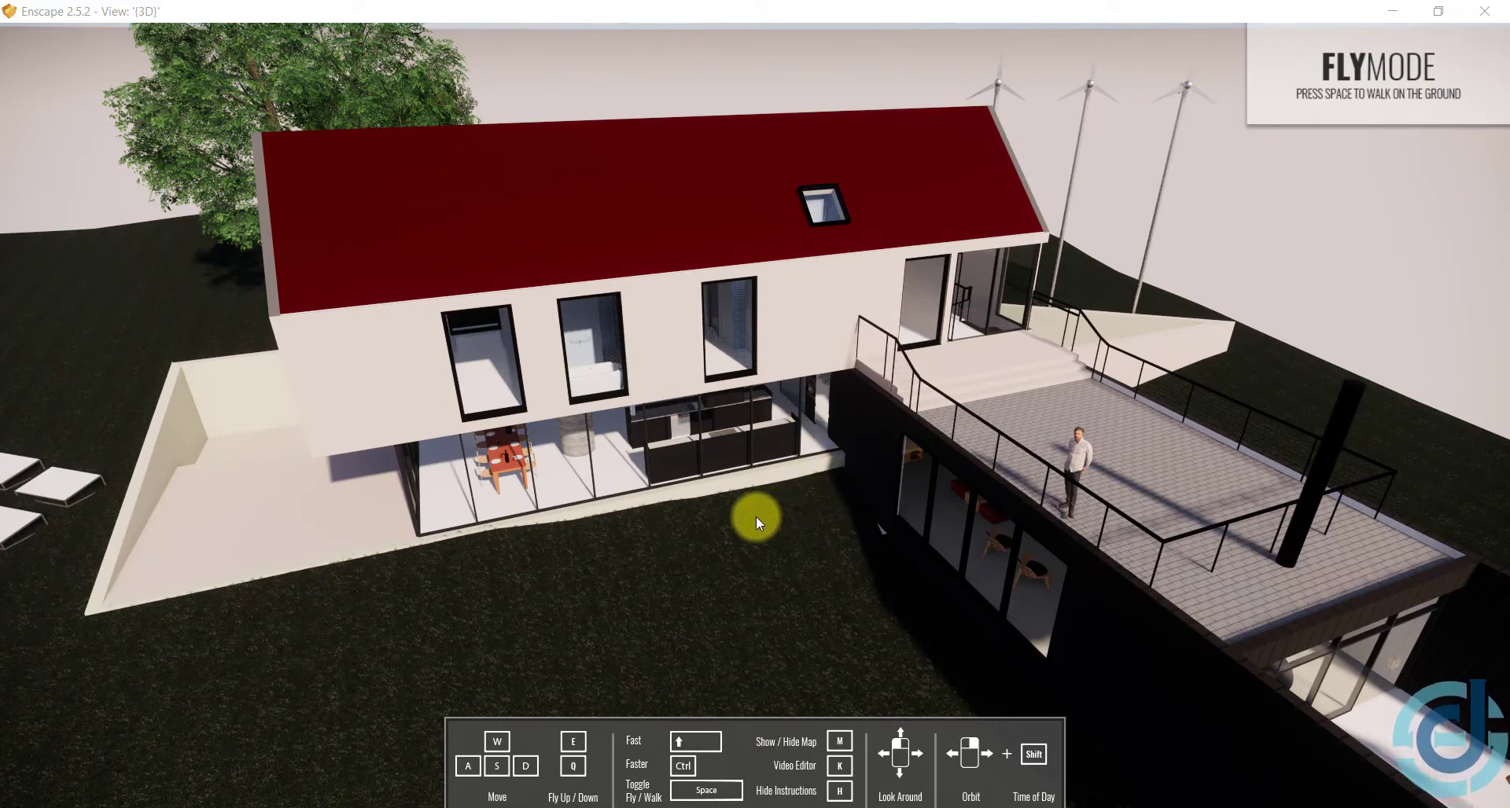
pyautogui.scroll(5, 757, 516)
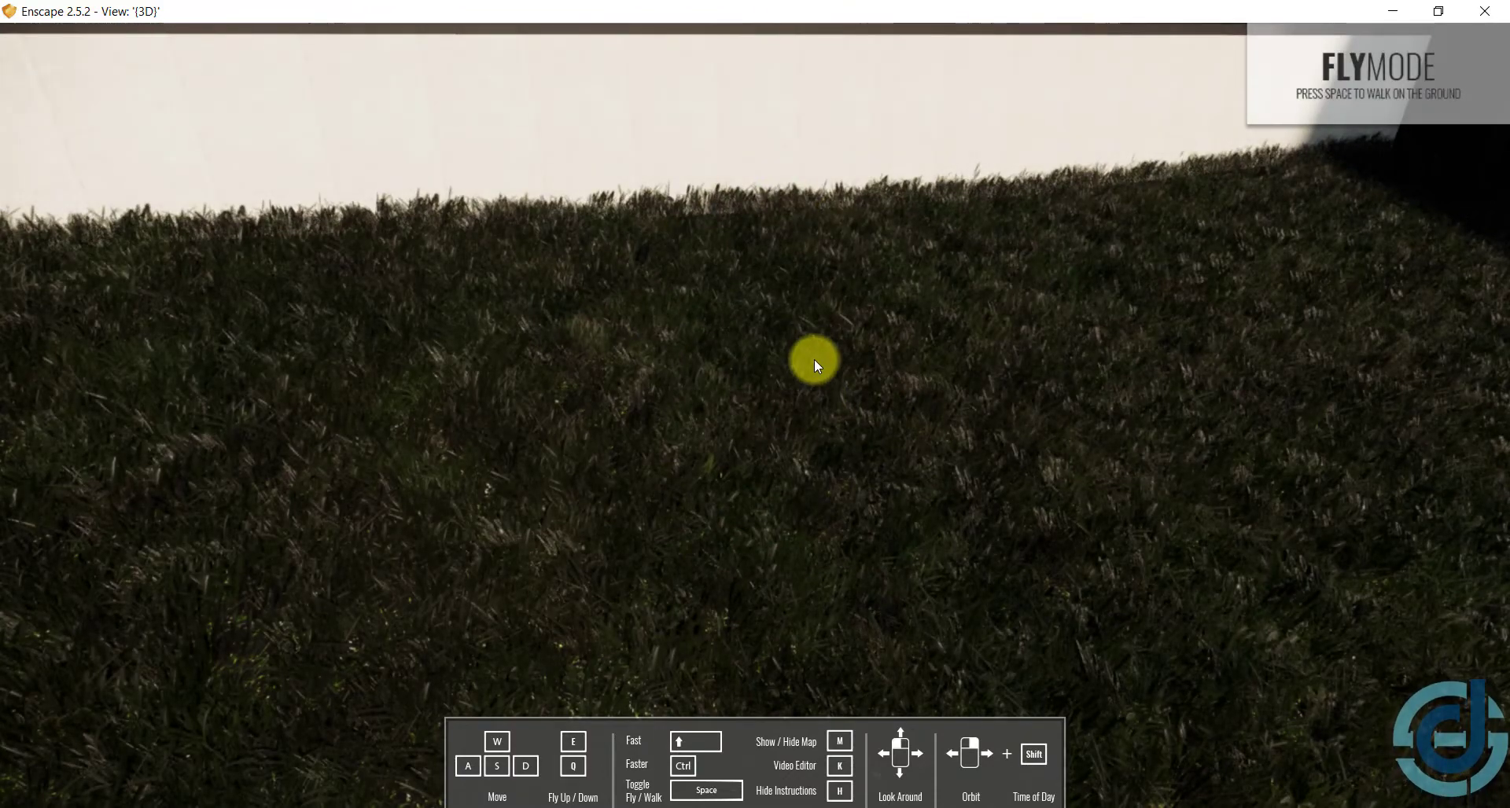
pyautogui.scroll(-5, 814, 358)
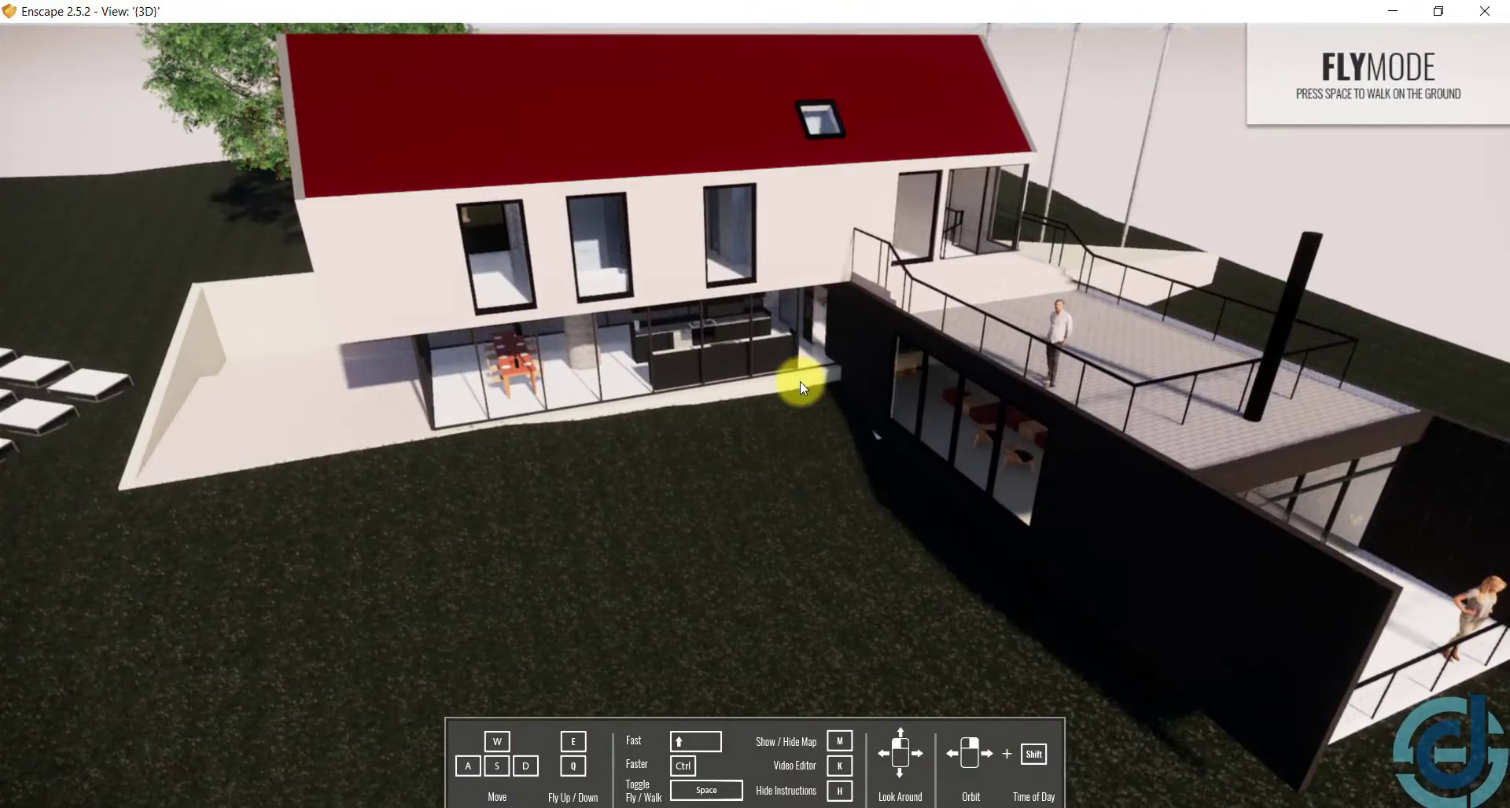
pyautogui.scroll(-3, 800, 381)
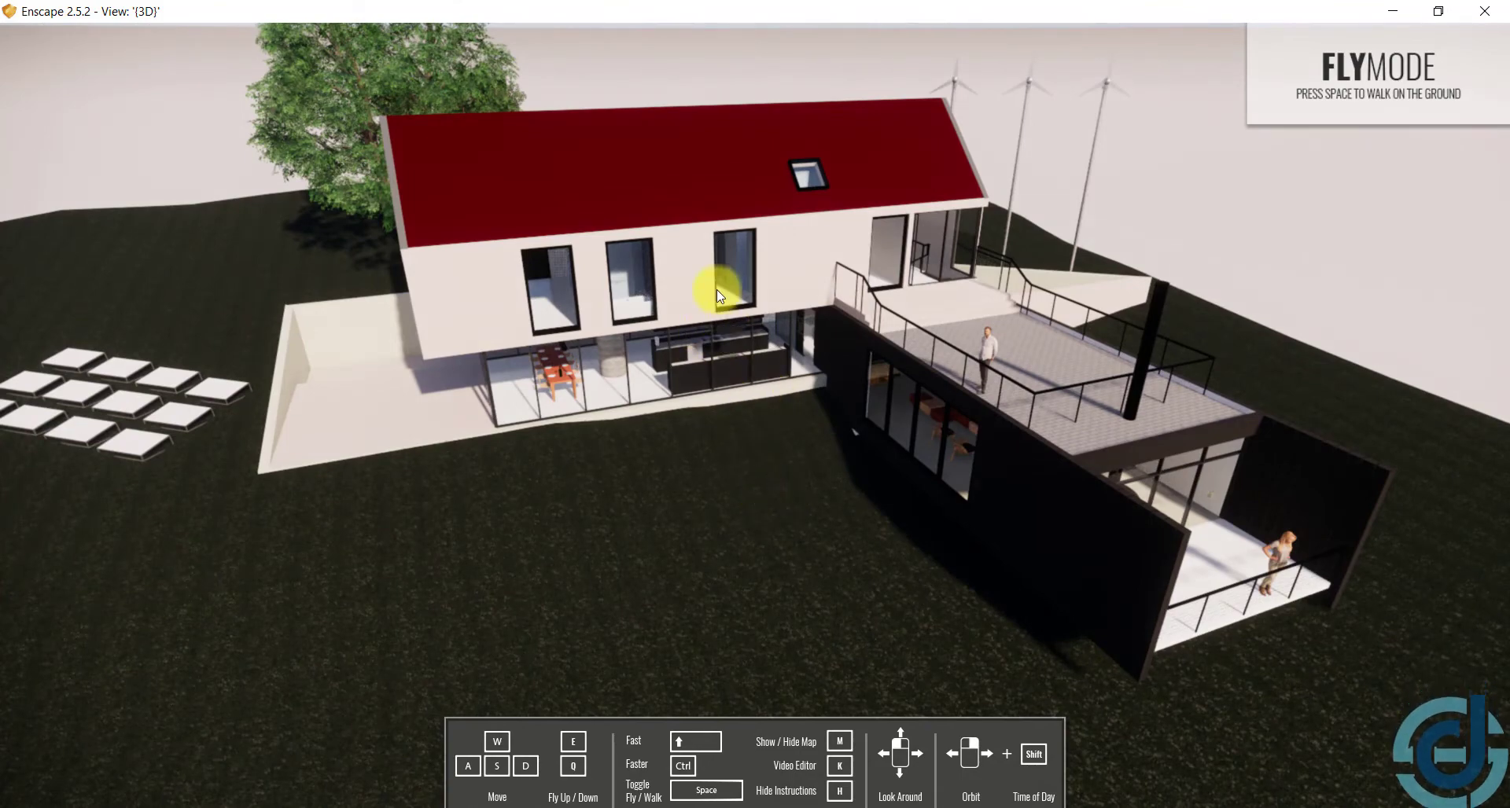
pyautogui.press('a')
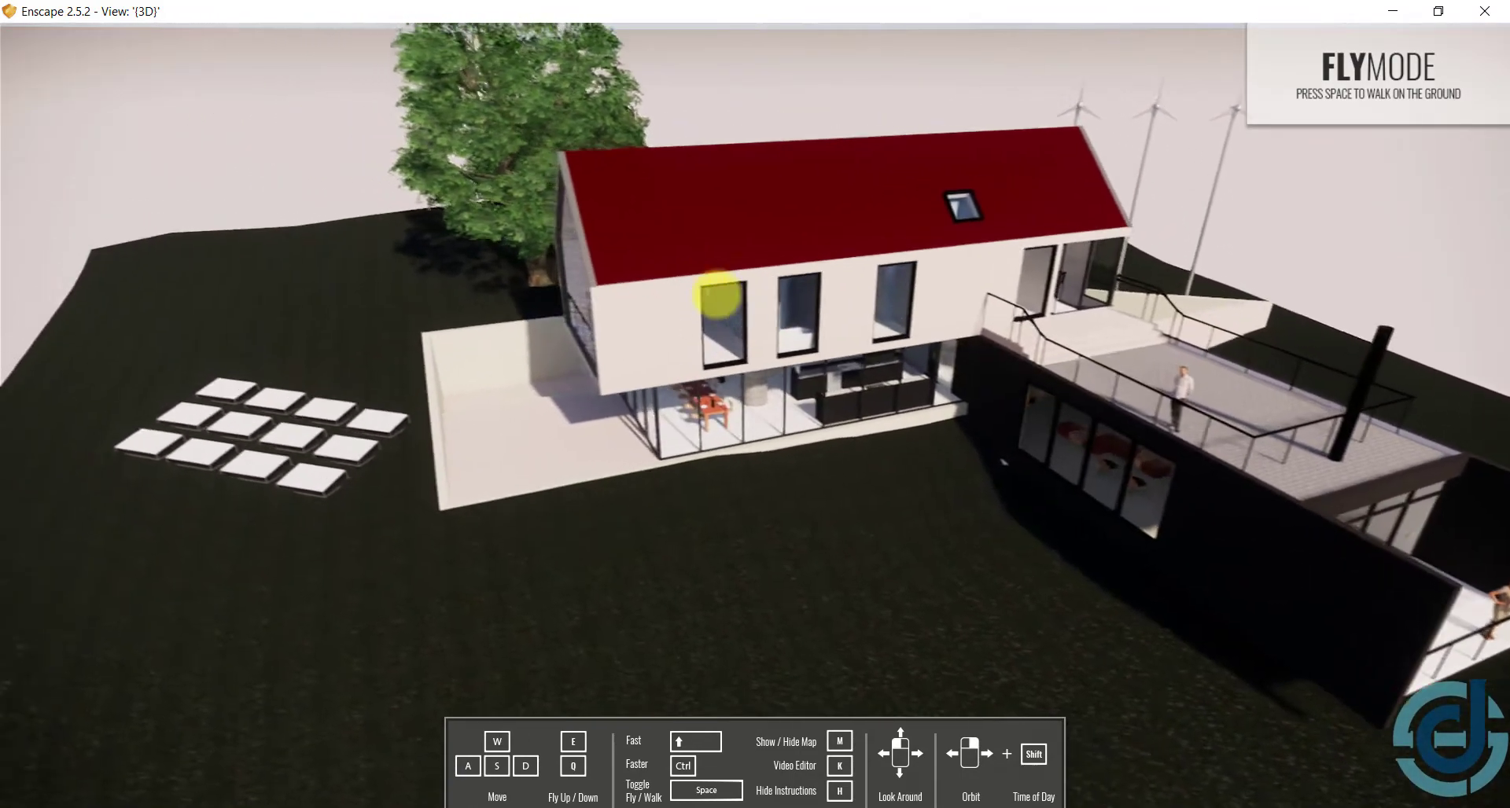
pyautogui.press('s')
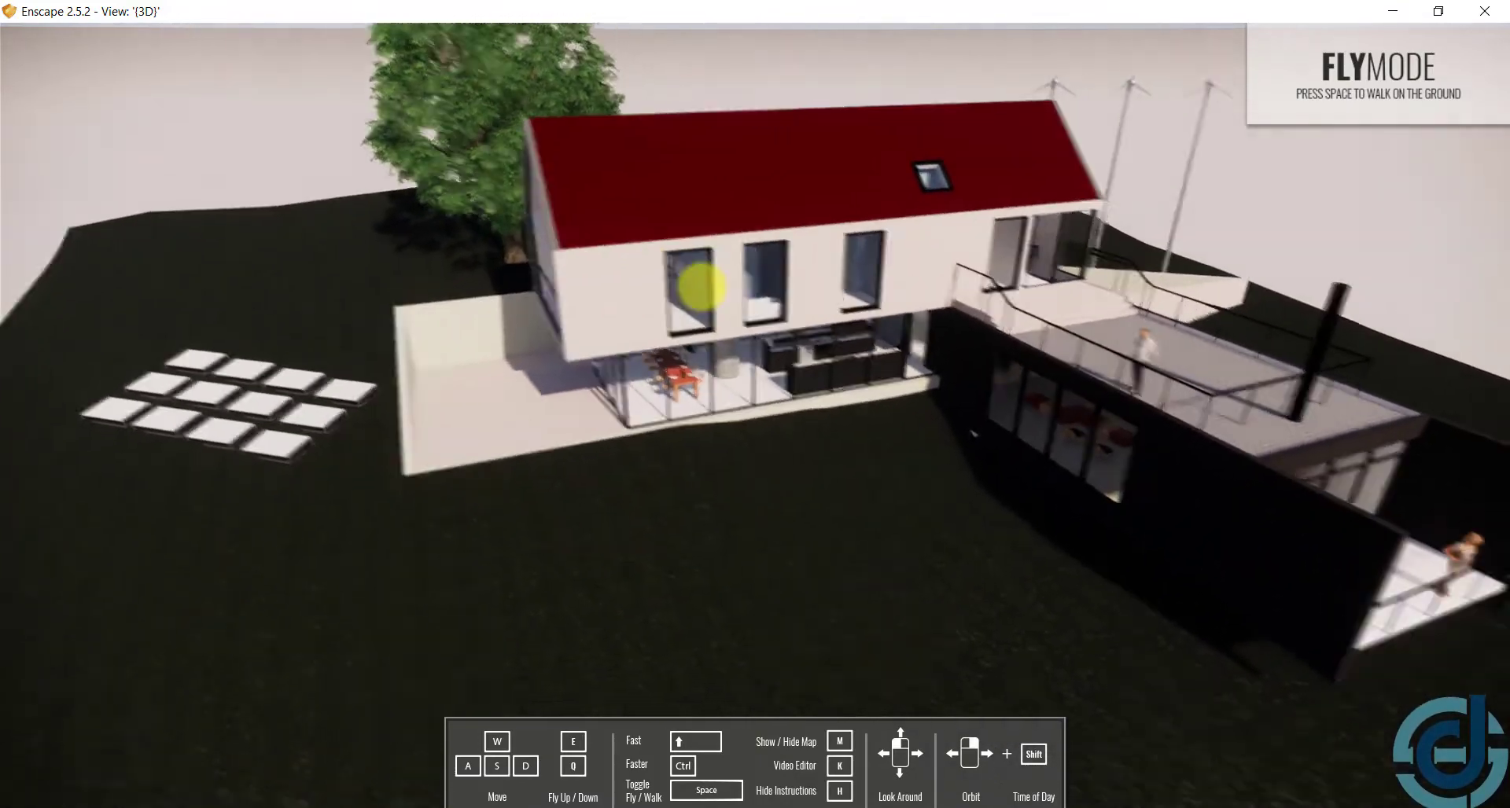
pyautogui.press('d')
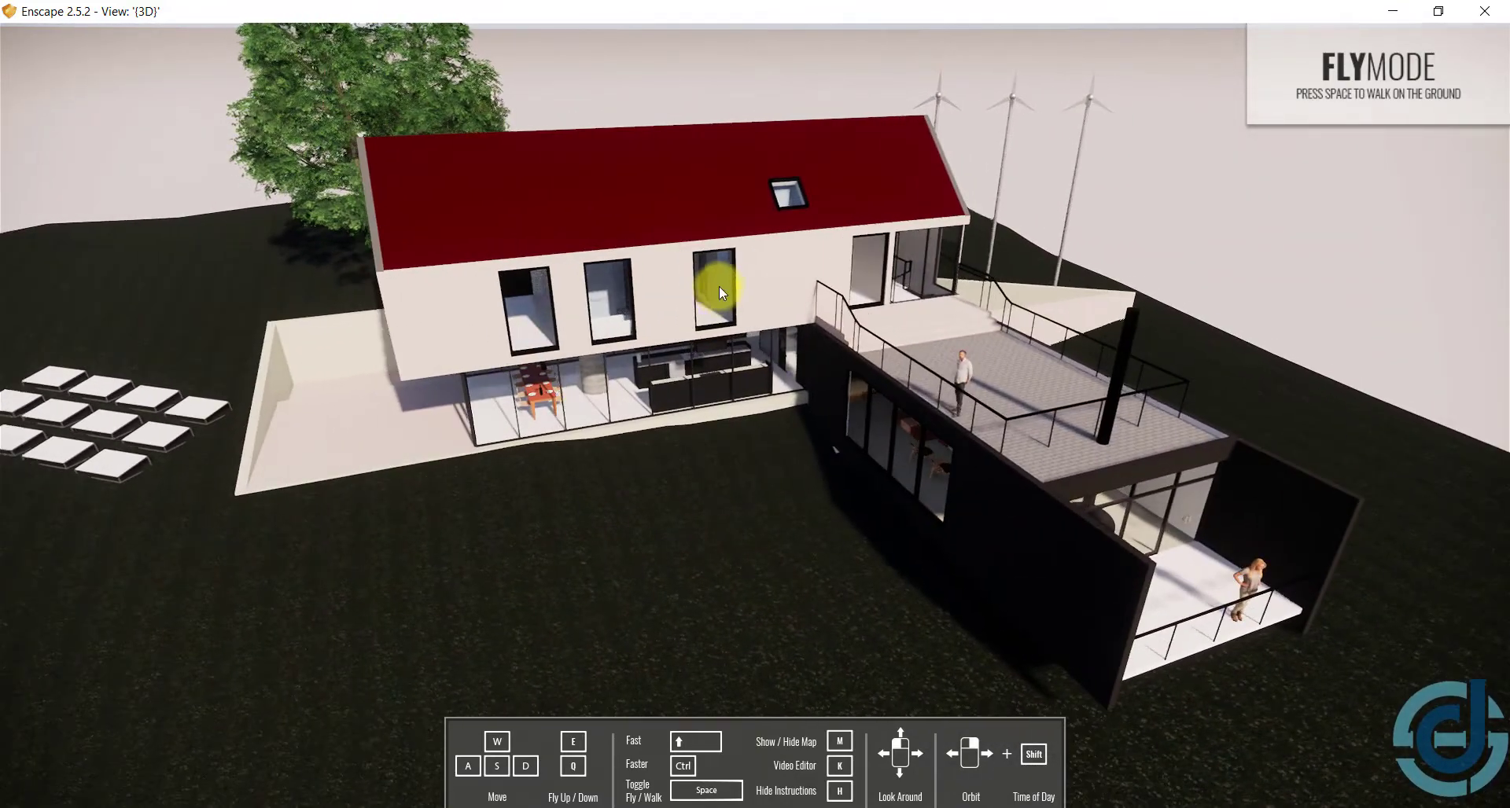
# Swing the view around the house, move in, and orbit toward the left gable and terrace
pyautogui.moveTo(705, 444); pyautogui.dragTo(692, 441)
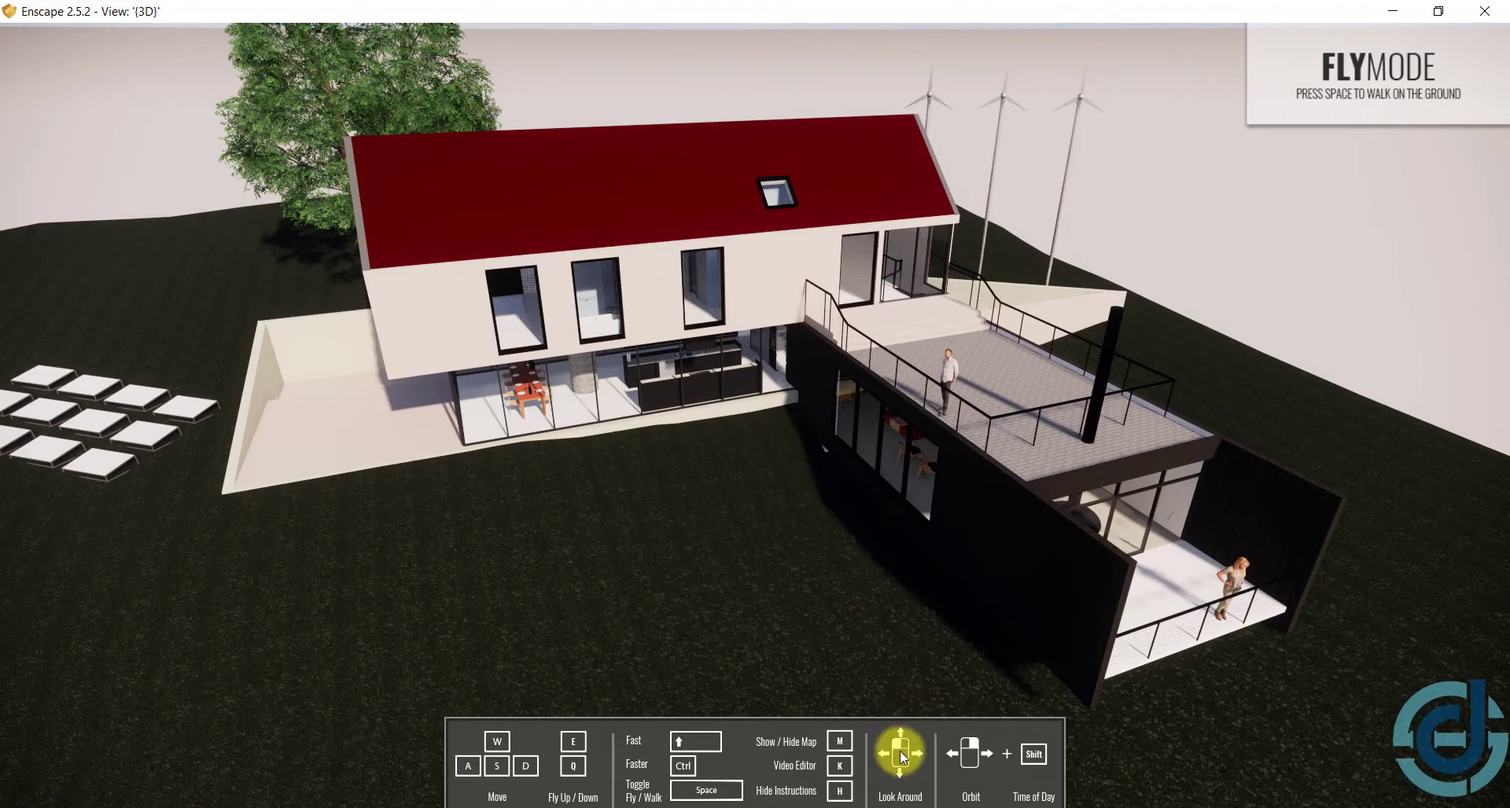
pyautogui.moveTo(756, 443)
pyautogui.mouseDown()
pyautogui.moveTo(739, 445)
pyautogui.moveTo(874, 703)
pyautogui.mouseUp()
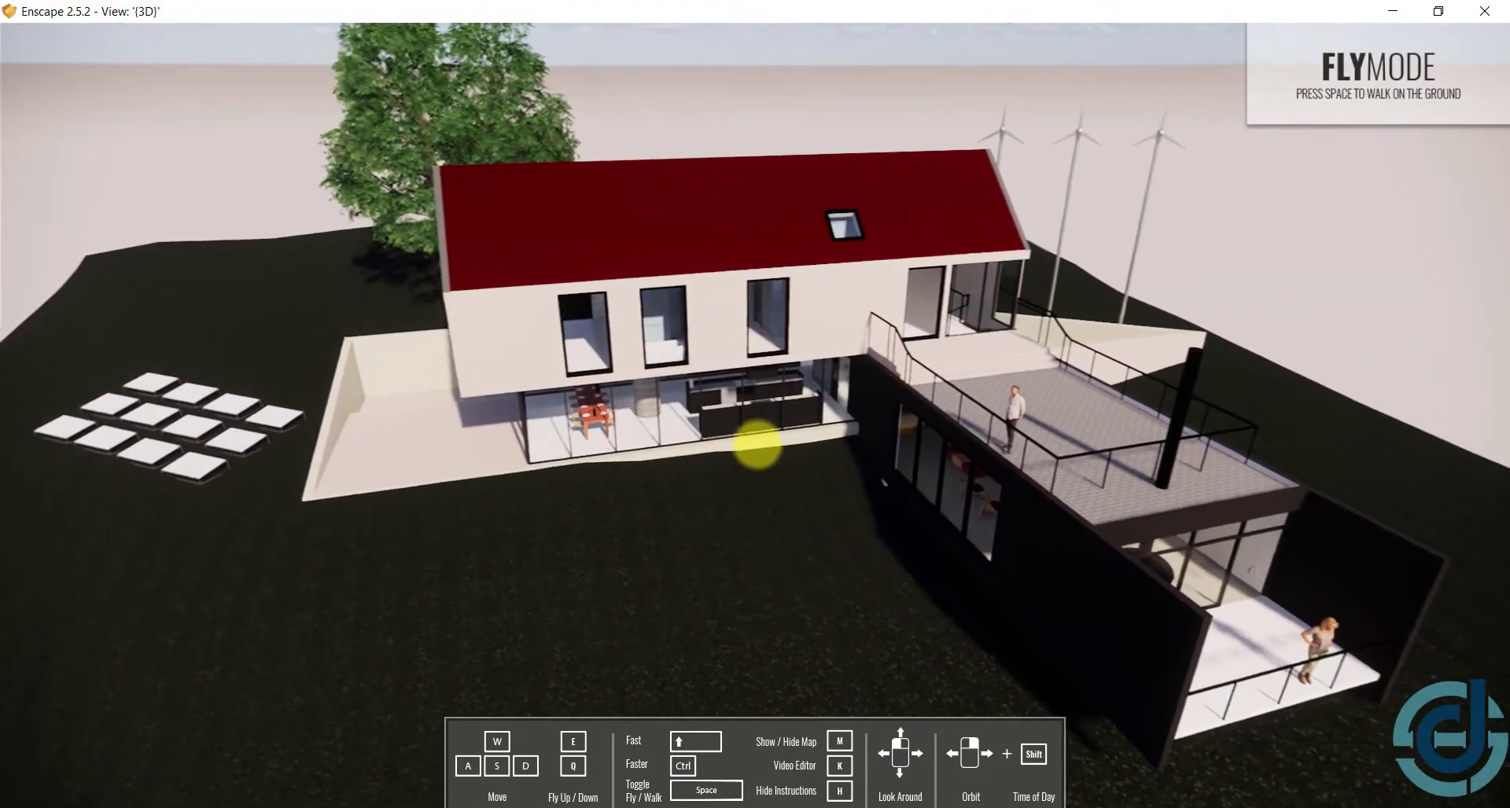
pyautogui.moveTo(771, 550); pyautogui.dragTo(765, 555)
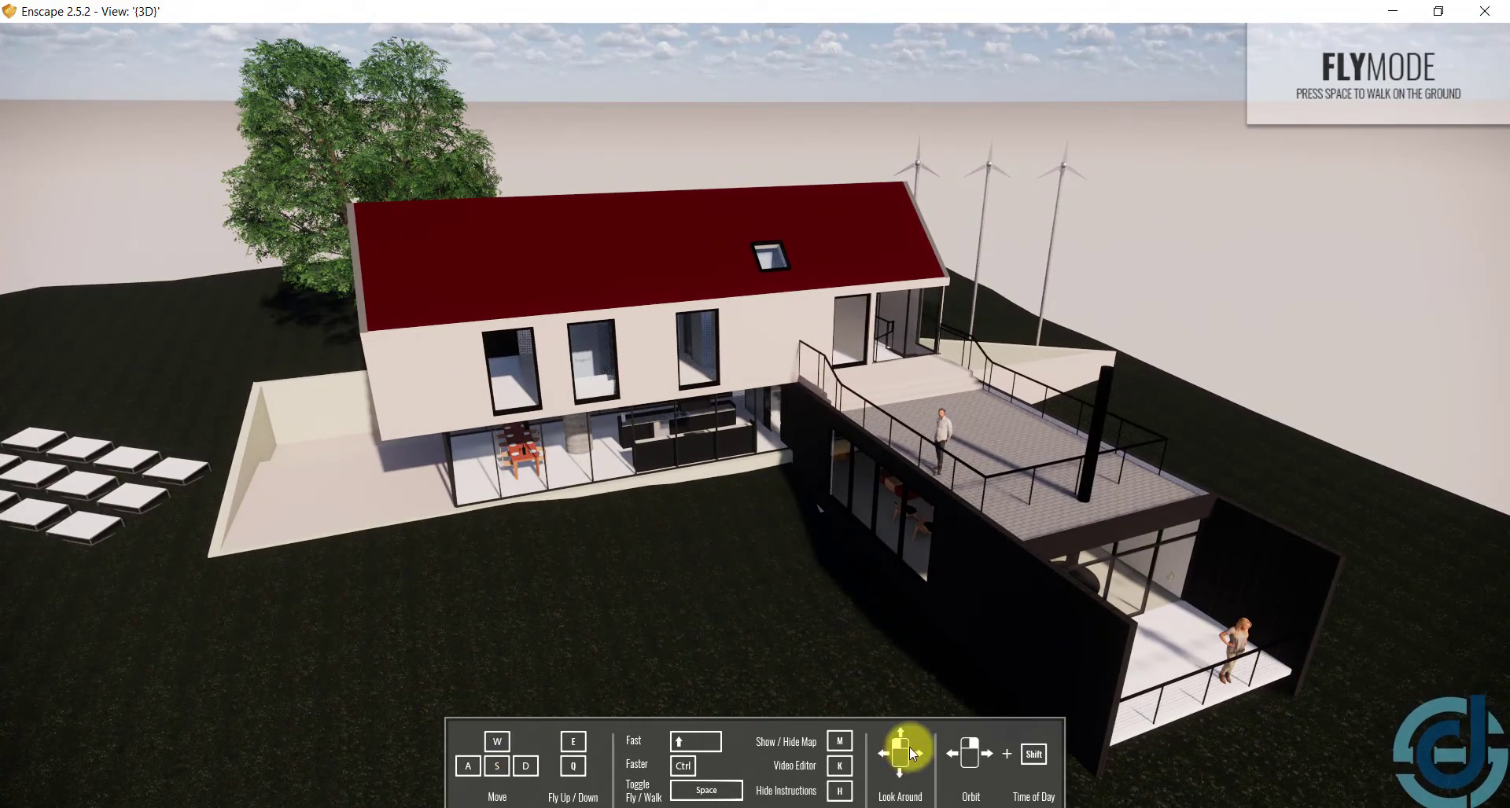
pyautogui.scroll(5, 728, 540)
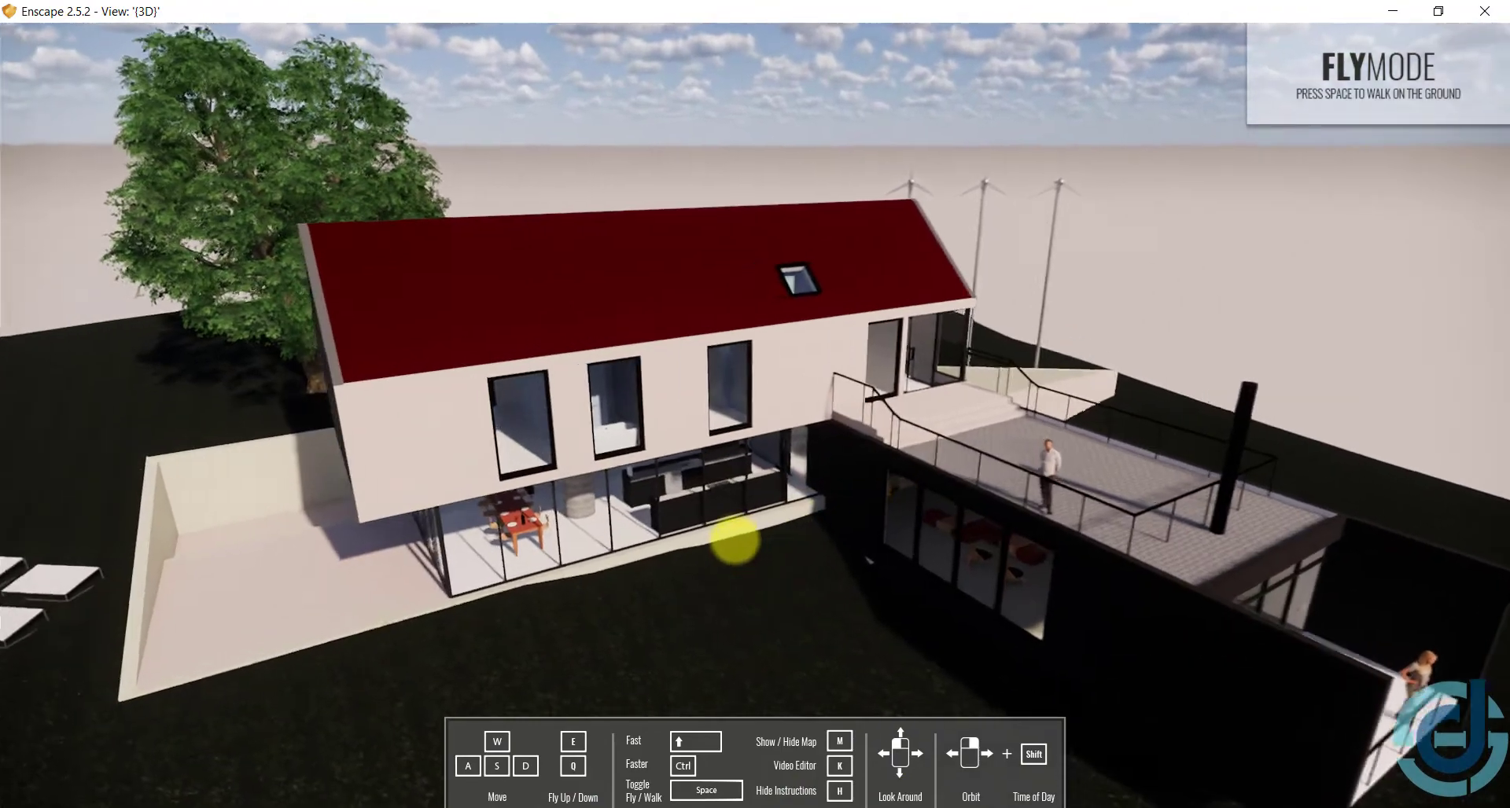
pyautogui.scroll(3, 733, 540)
pyautogui.scroll(3, 734, 541)
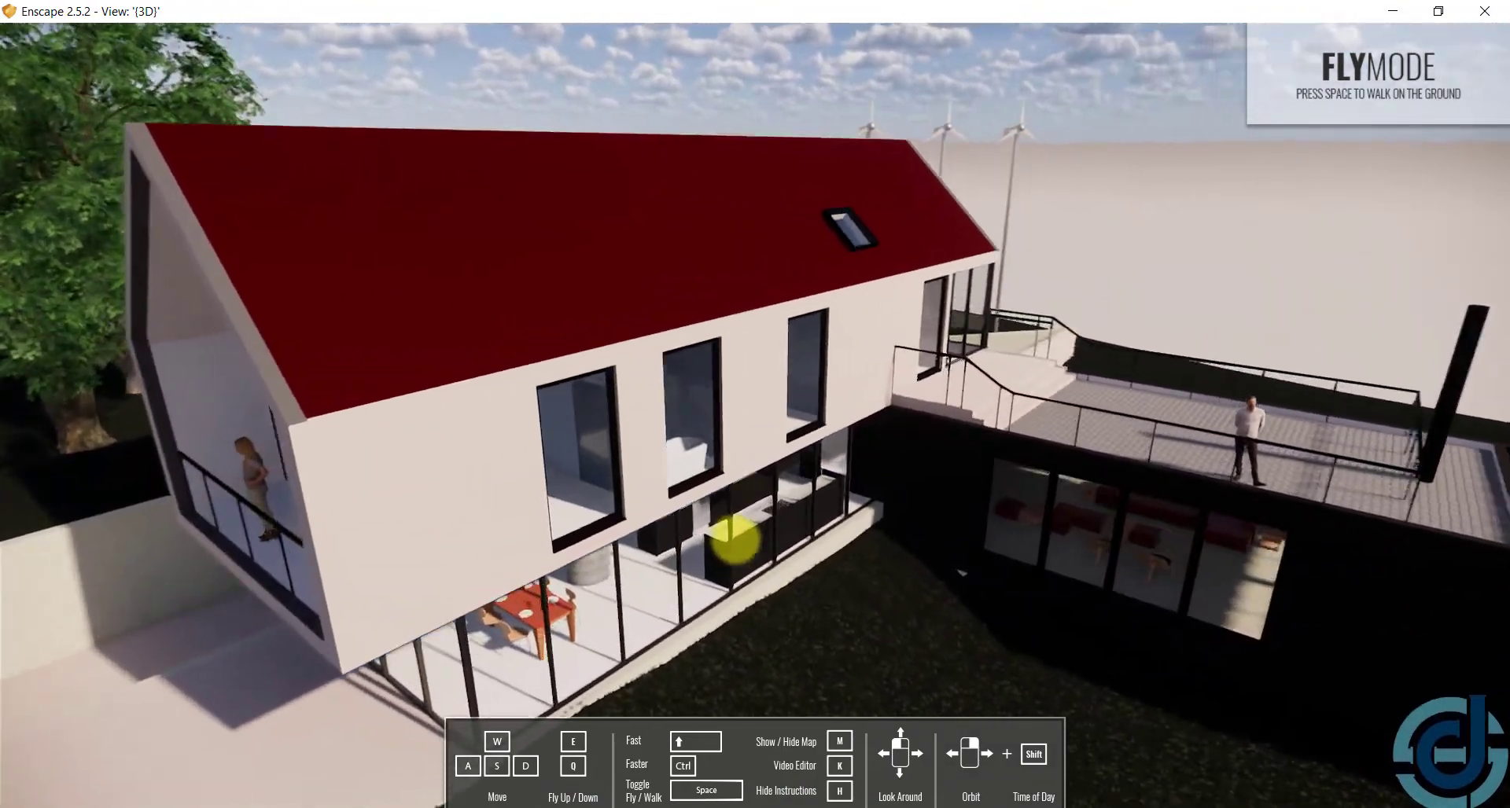
pyautogui.moveTo(732, 540); pyautogui.dragTo(735, 536, button='right')
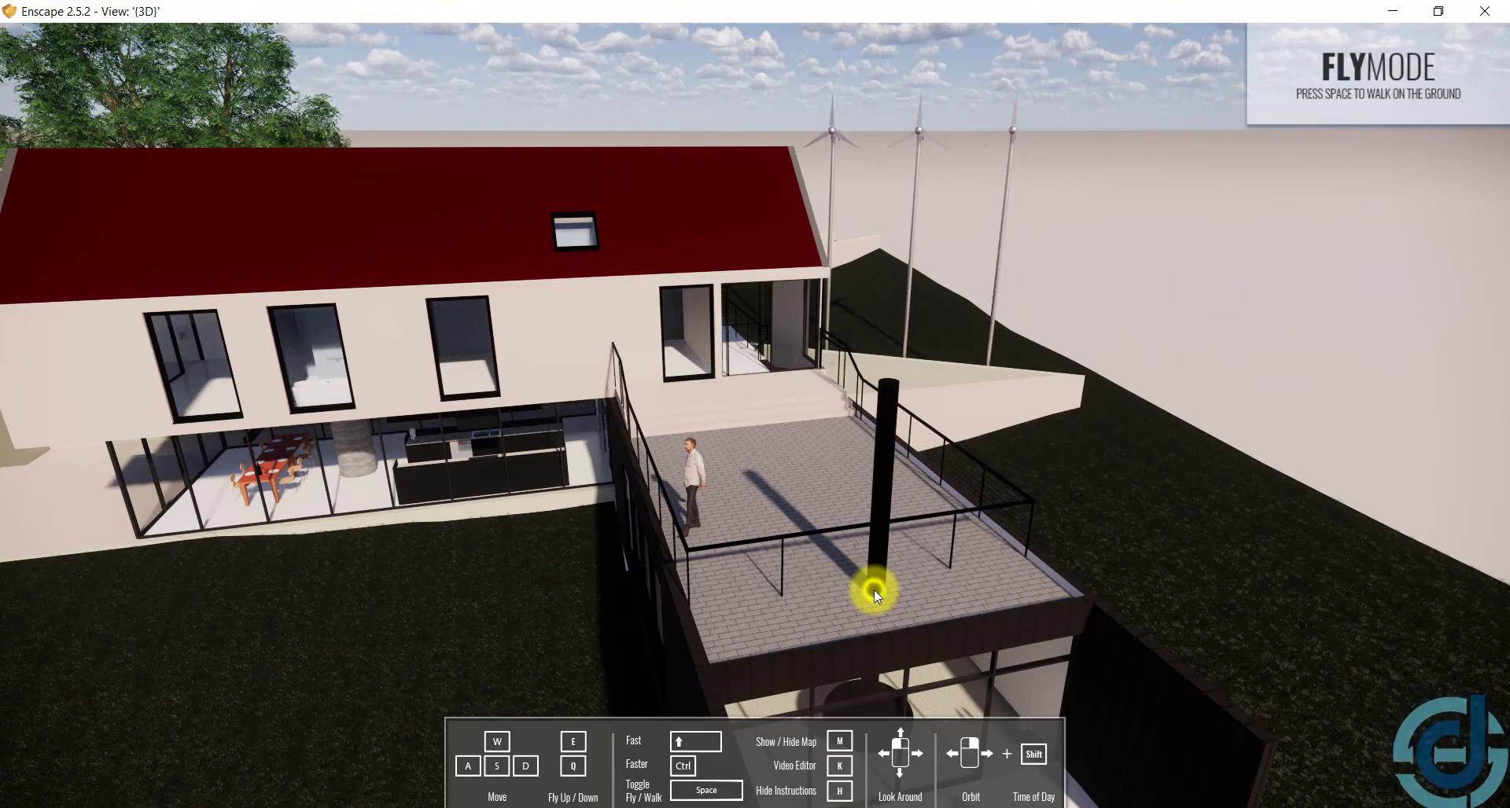
# Orbit to a frontal view of the lower level and shift the time of day toward sunset
pyautogui.moveTo(874, 590); pyautogui.dragTo(894, 465, button='right')
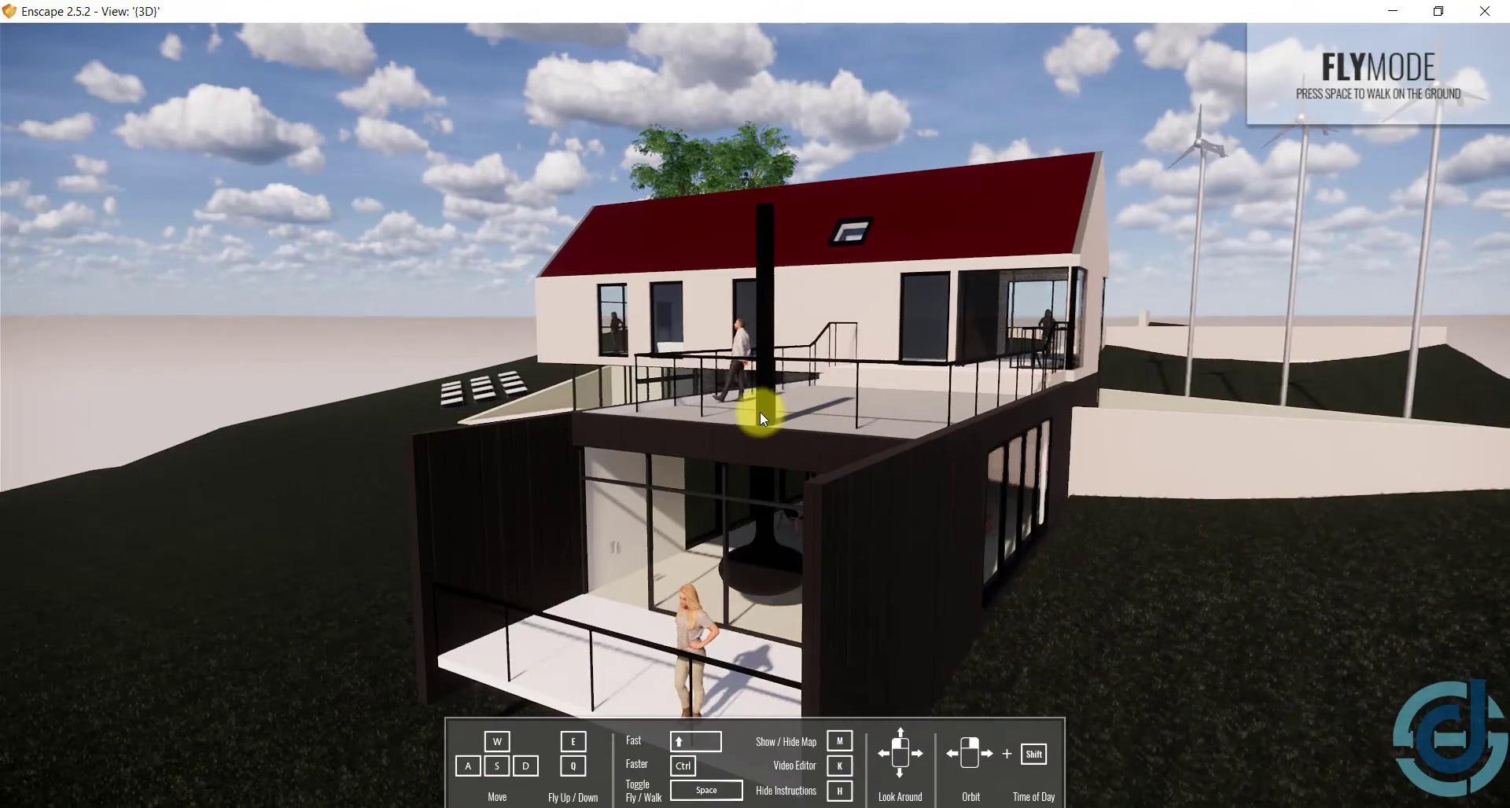
pyautogui.moveTo(759, 412)
pyautogui.mouseDown(button='right')
pyautogui.moveTo(866, 290)
pyautogui.moveTo(965, 274)
pyautogui.mouseUp(button='right')
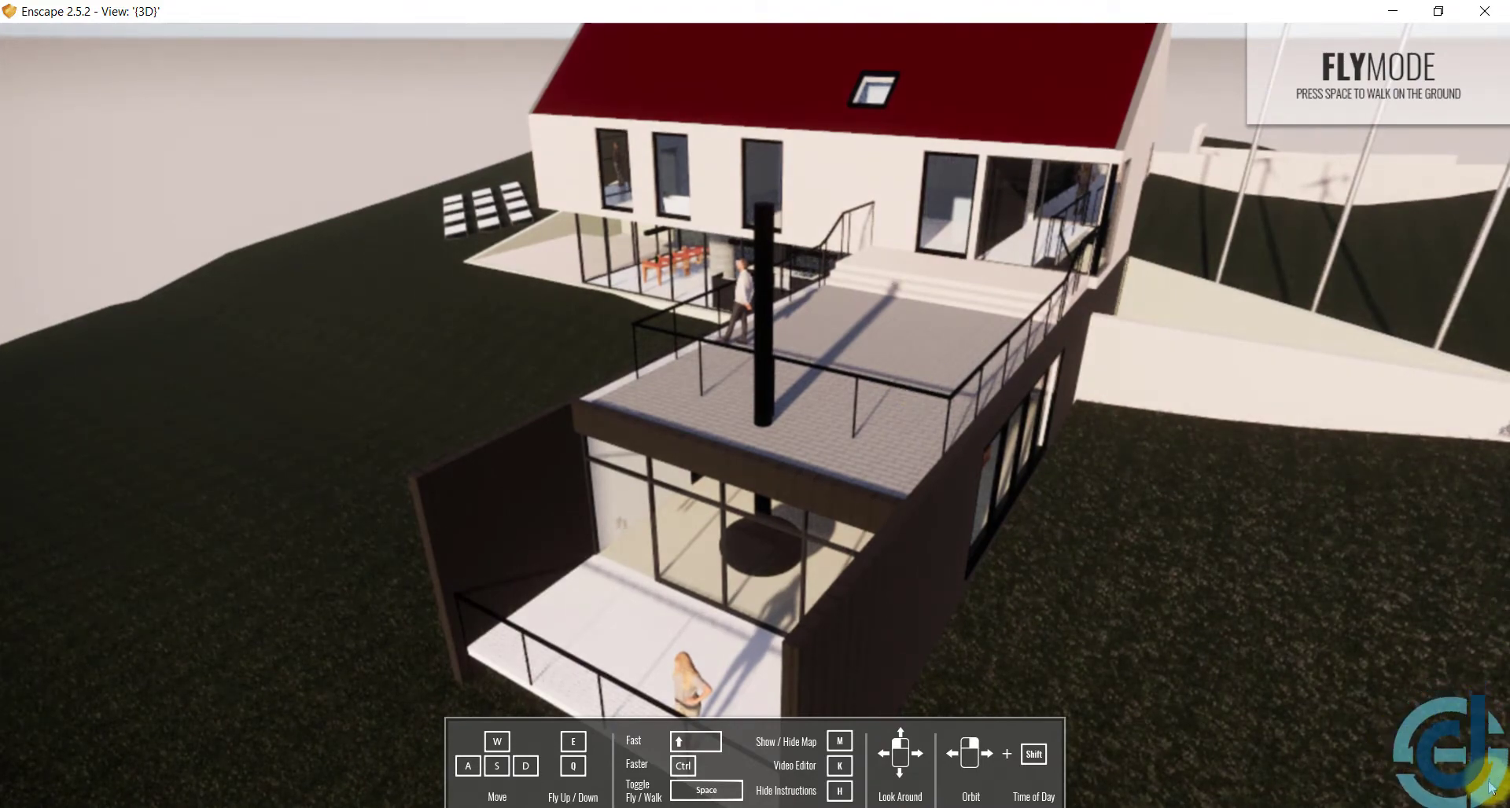
pyautogui.keyDown('shift'); pyautogui.moveTo(1090, 423); pyautogui.dragTo(1096, 416, button='right'); pyautogui.keyUp('shift')
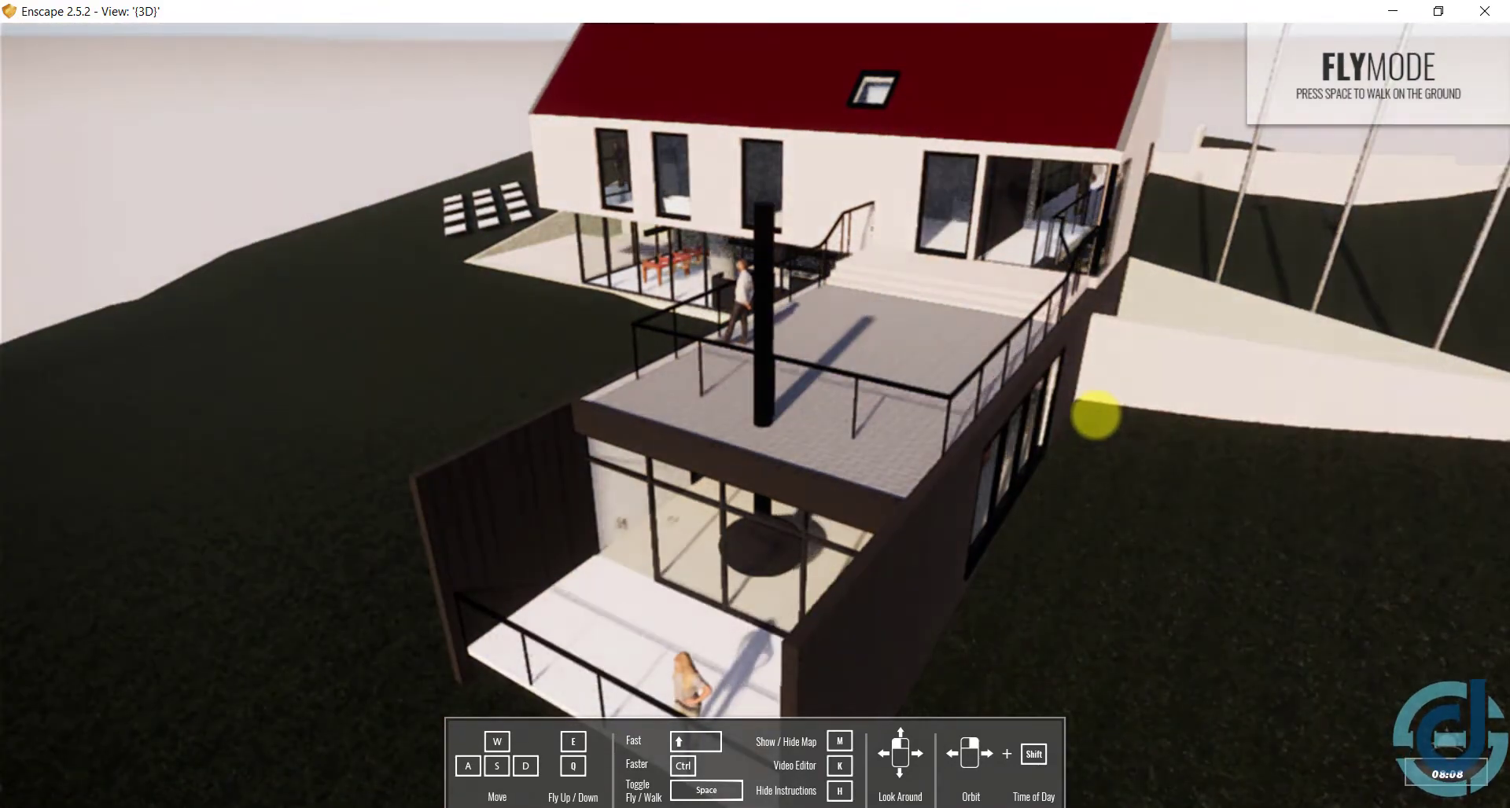
pyautogui.keyDown('shift'); pyautogui.moveTo(610, 341); pyautogui.dragTo(991, 360, button='right'); pyautogui.keyUp('shift')
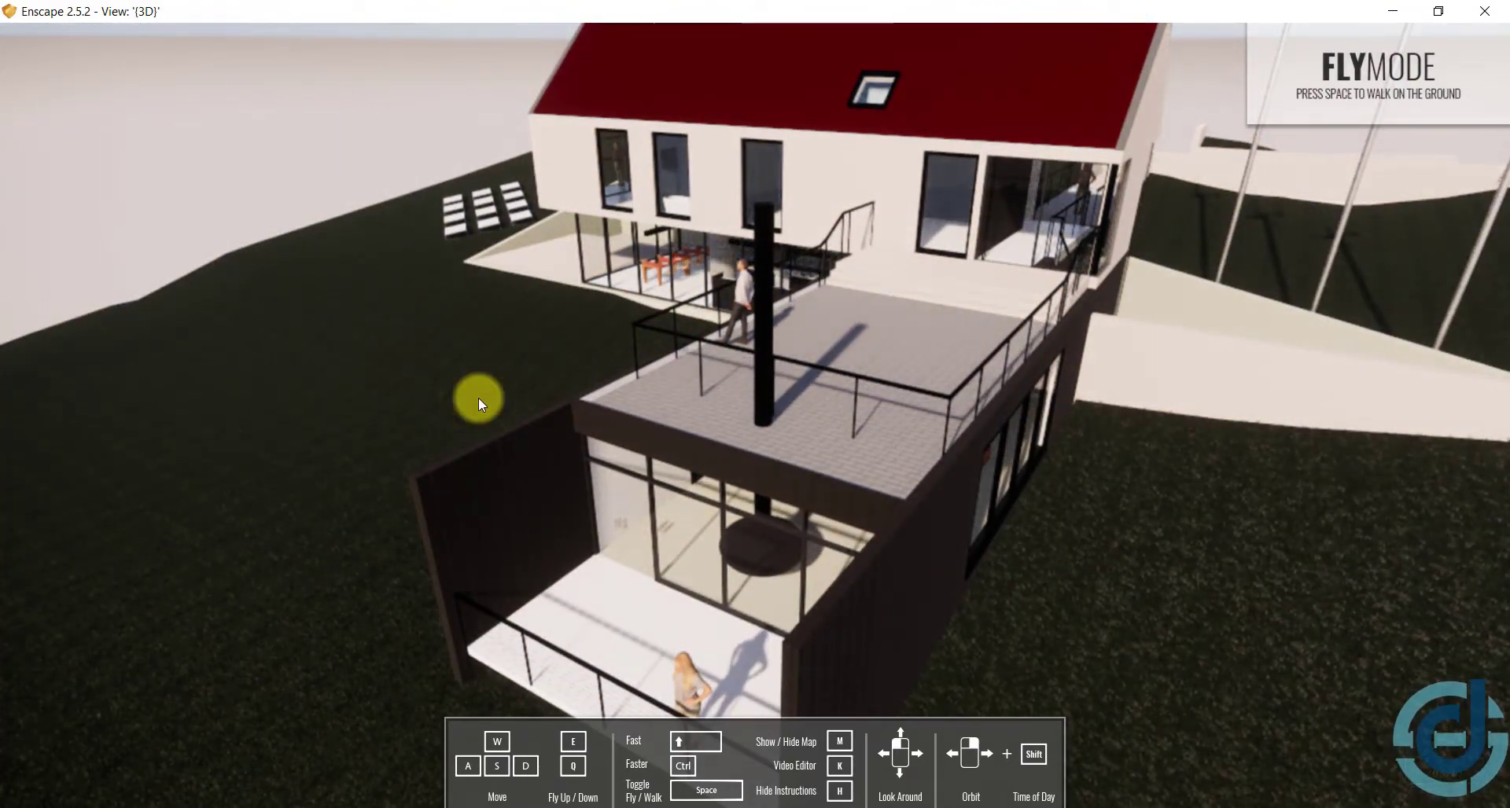
# Hide the navigation instructions overlay with H and orbit slightly around the house
pyautogui.press('h')
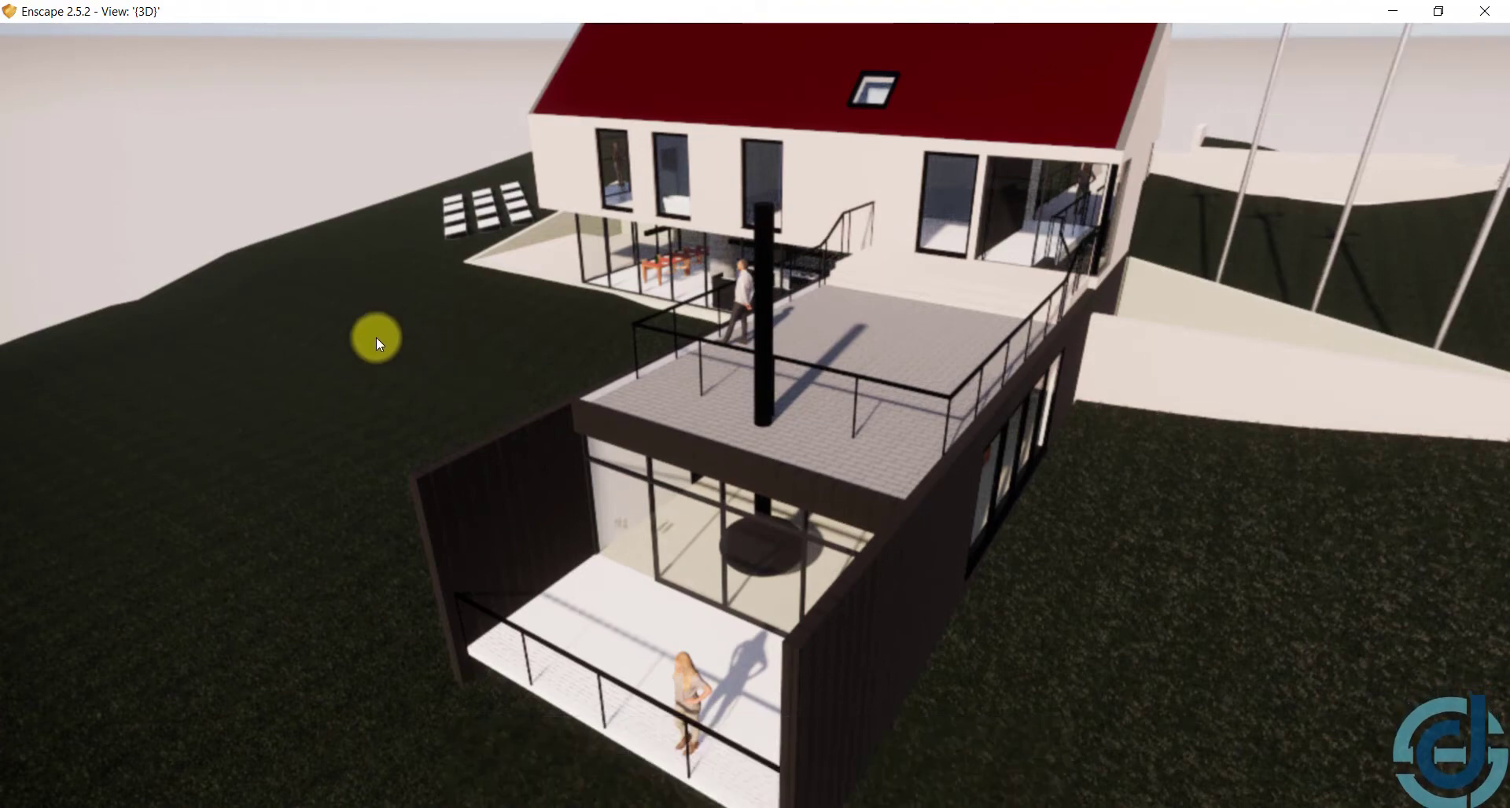
pyautogui.press('h')
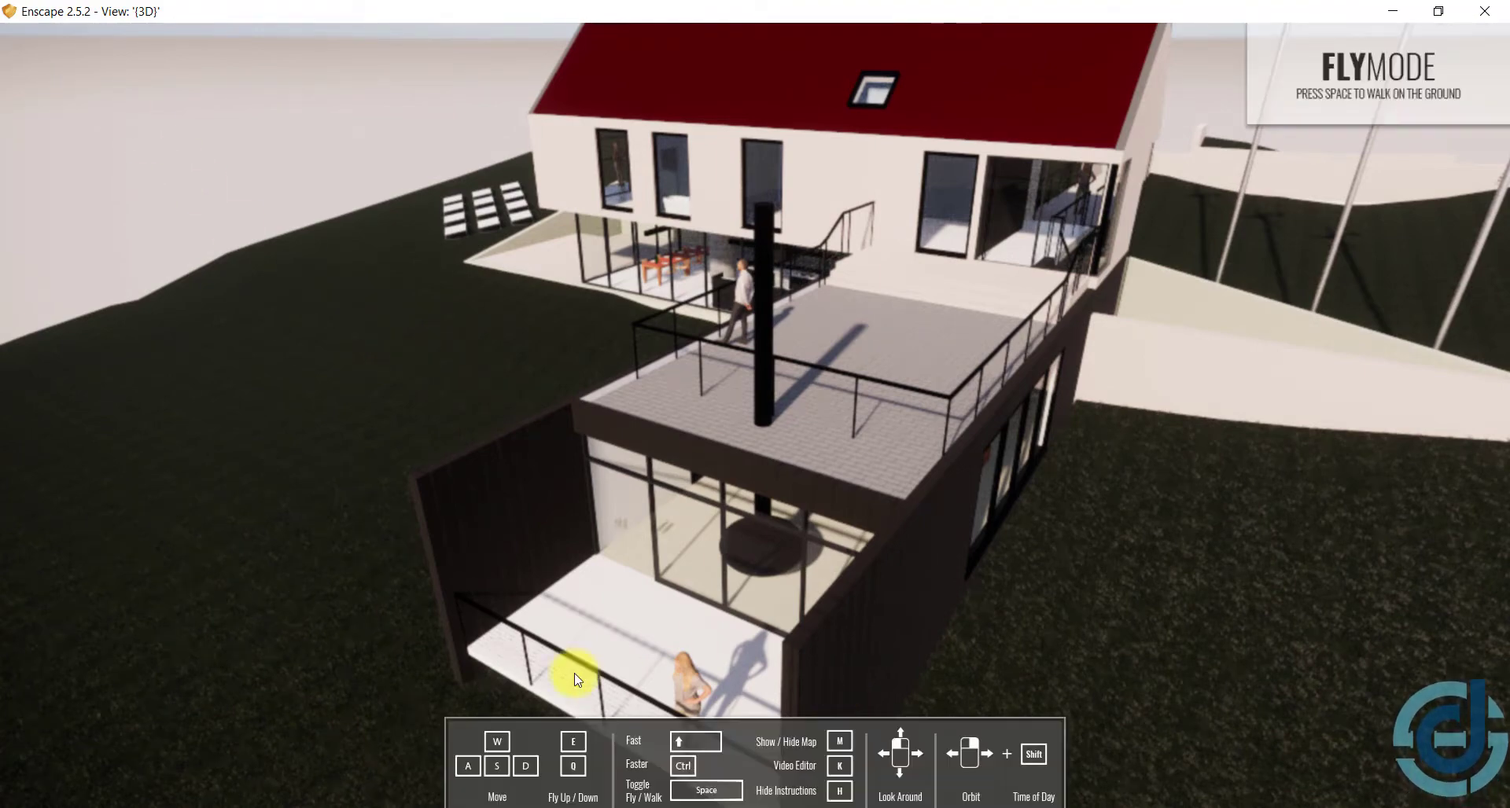
pyautogui.press('h')
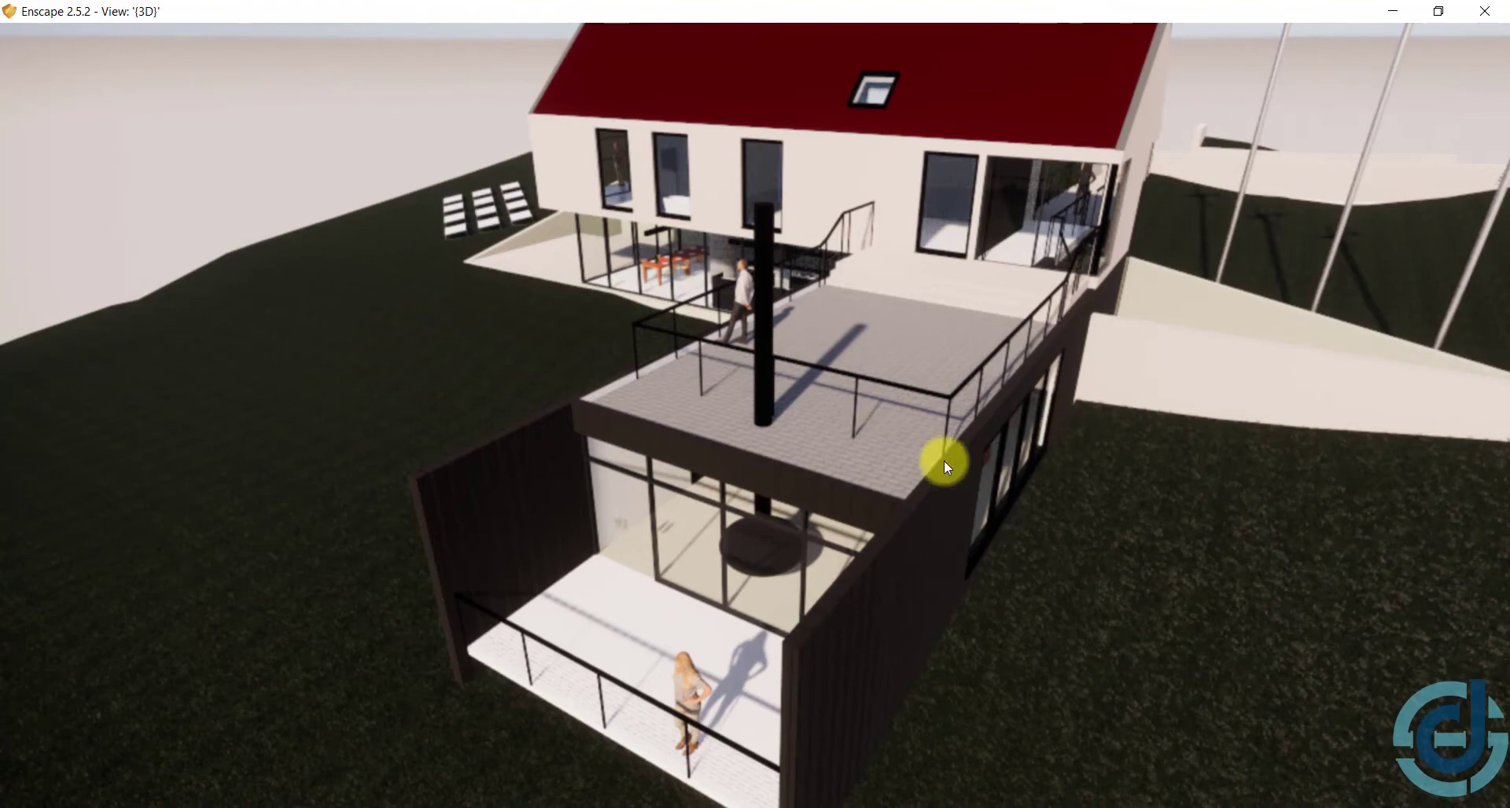
pyautogui.moveTo(943, 460)
pyautogui.mouseDown()
pyautogui.moveTo(707, 389)
pyautogui.moveTo(816, 344)
pyautogui.mouseUp()
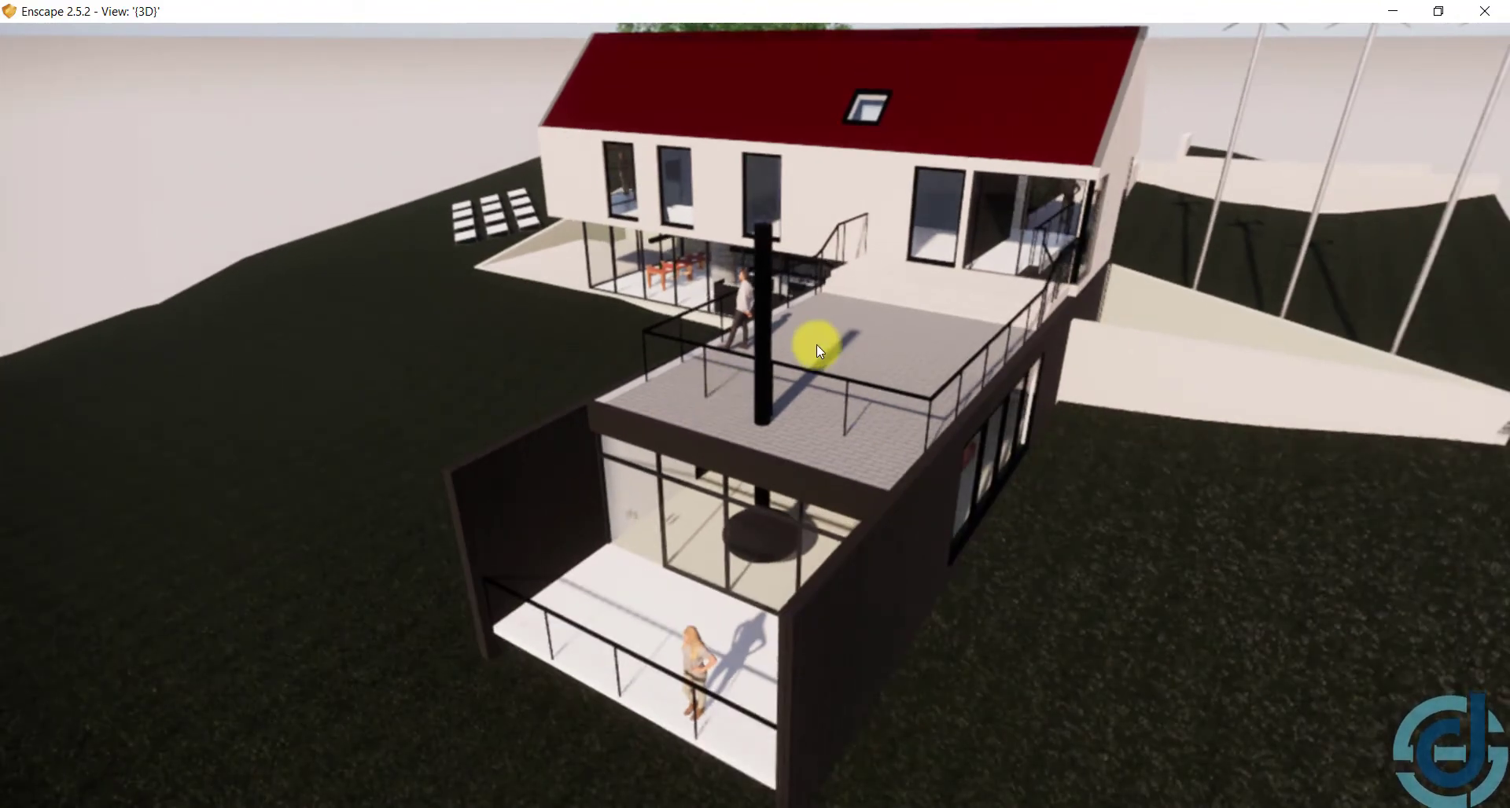
# Shrink the Enscape preview window and bring the Revit 3D site view forward, panned right
pyautogui.click(1439, 13)
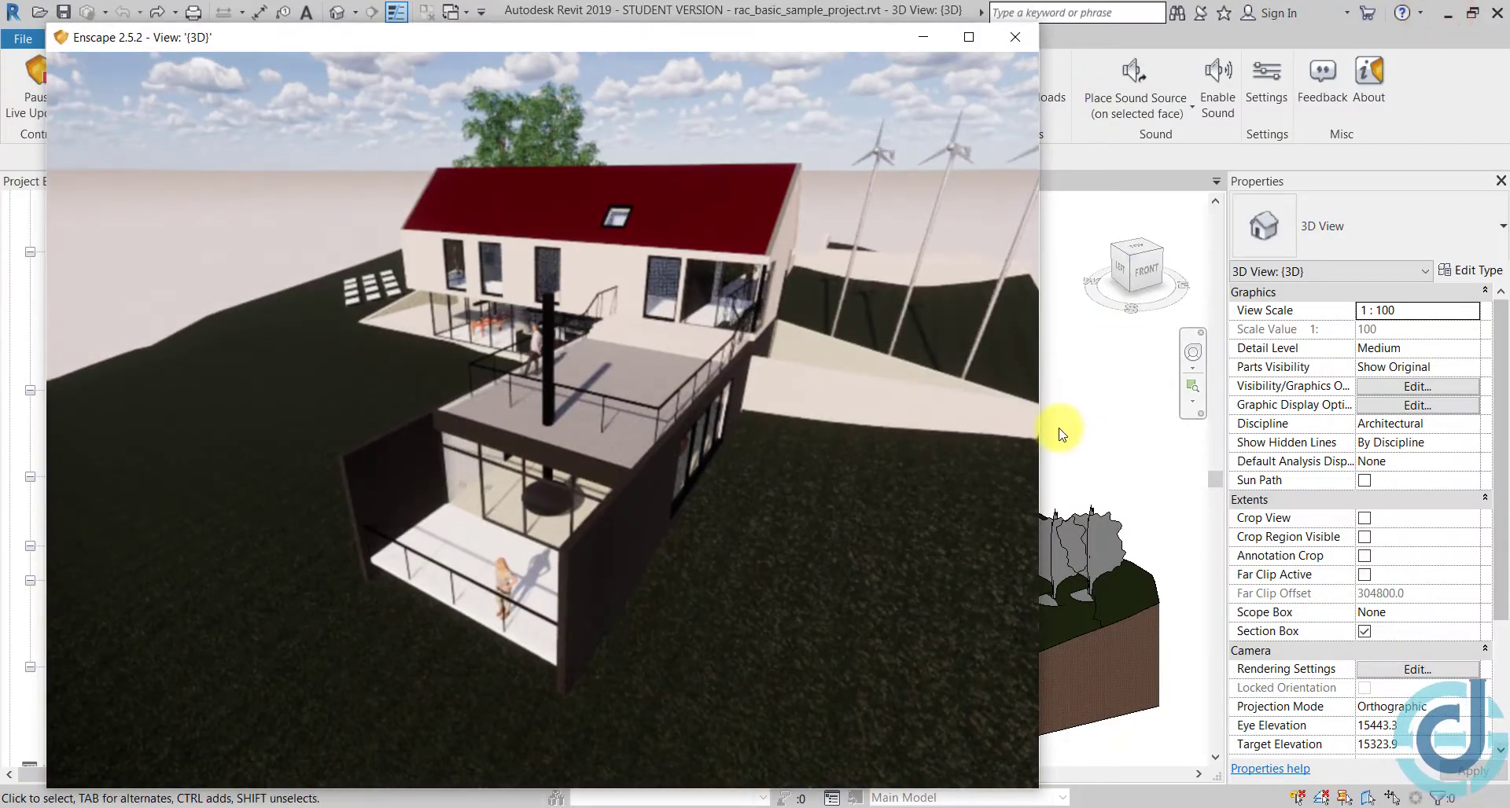
pyautogui.click(1097, 443)
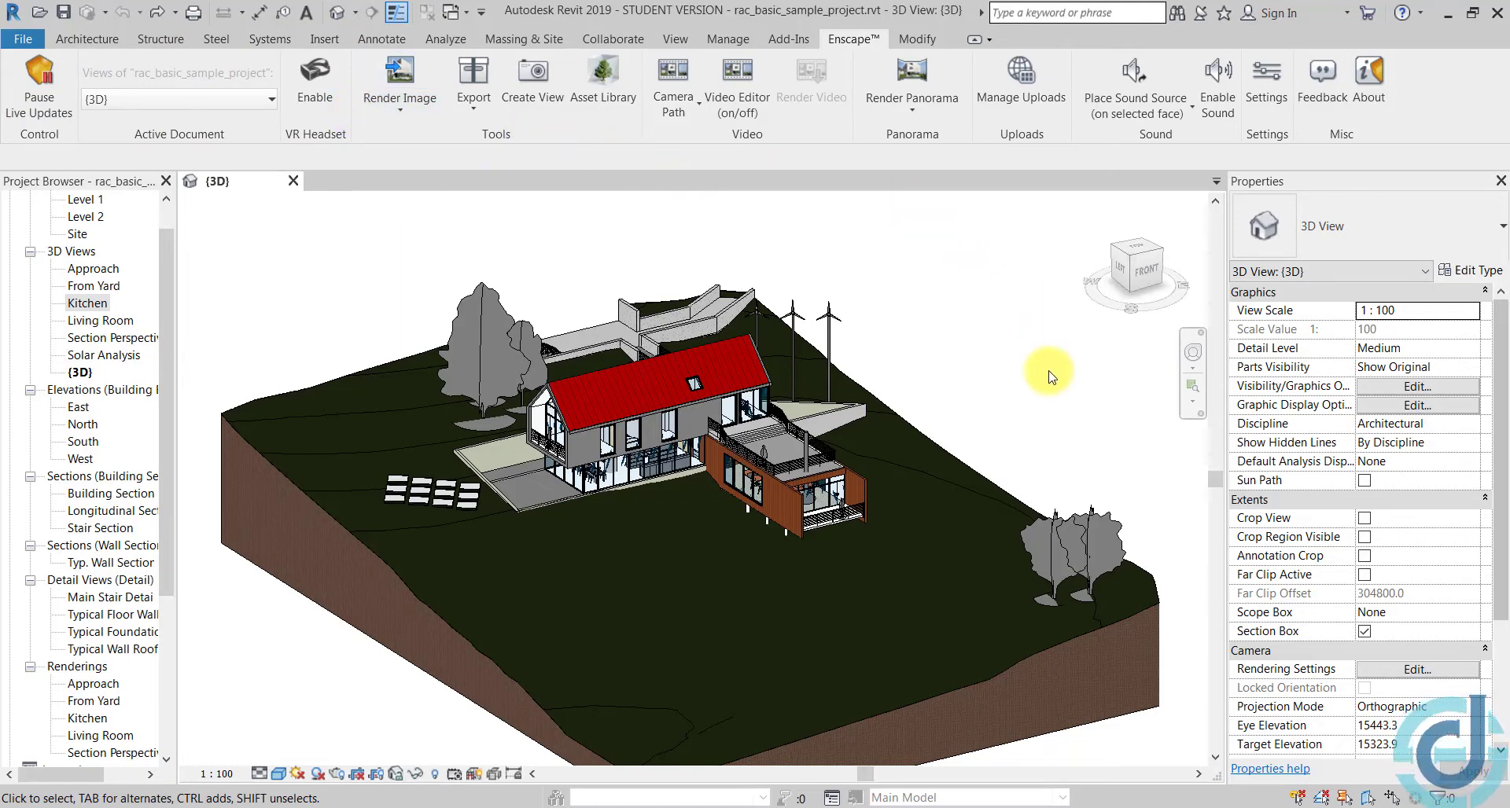
pyautogui.scroll(-2, 958, 362)
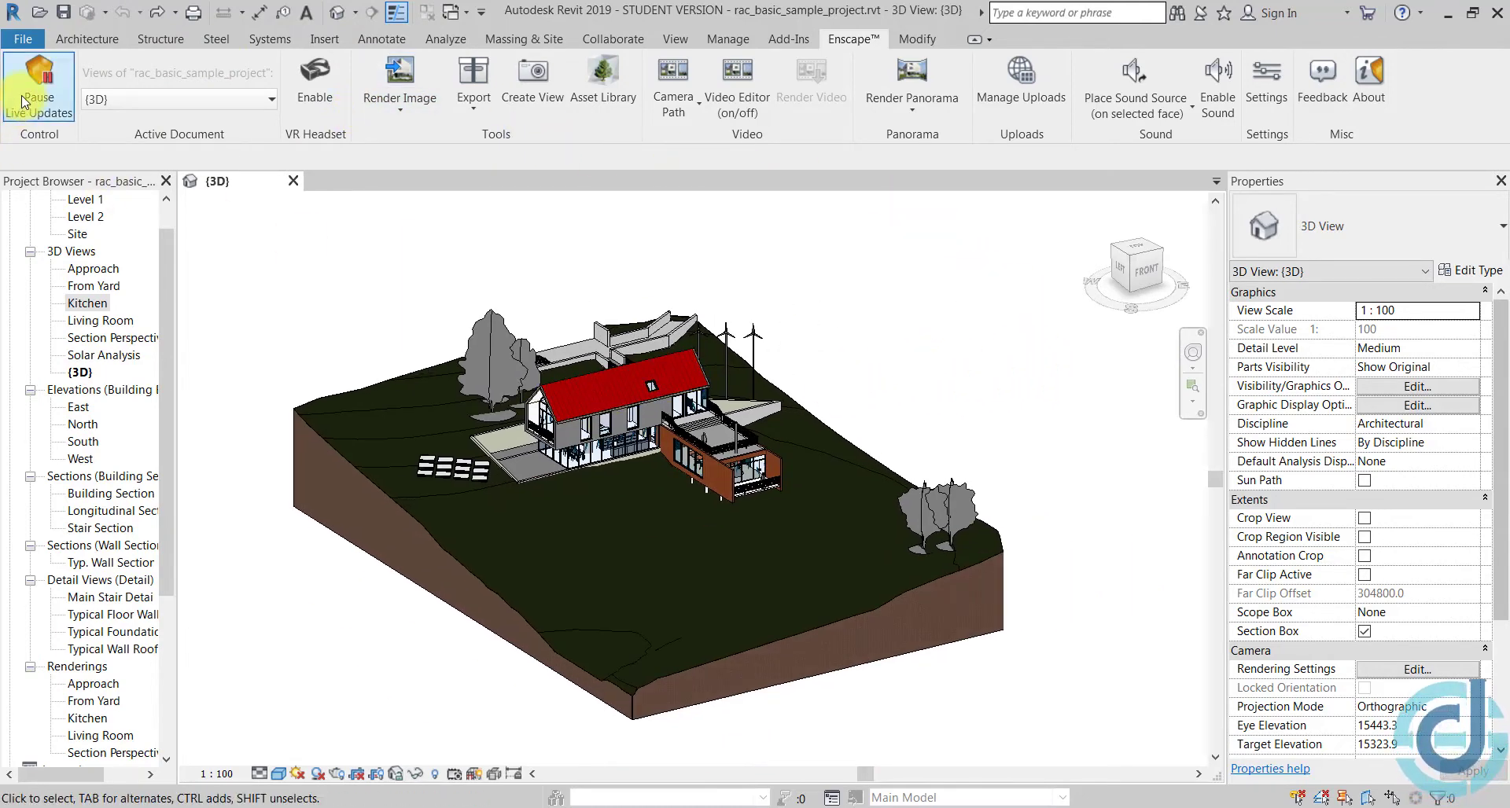
pyautogui.moveTo(784, 266); pyautogui.dragTo(845, 272, button='middle')
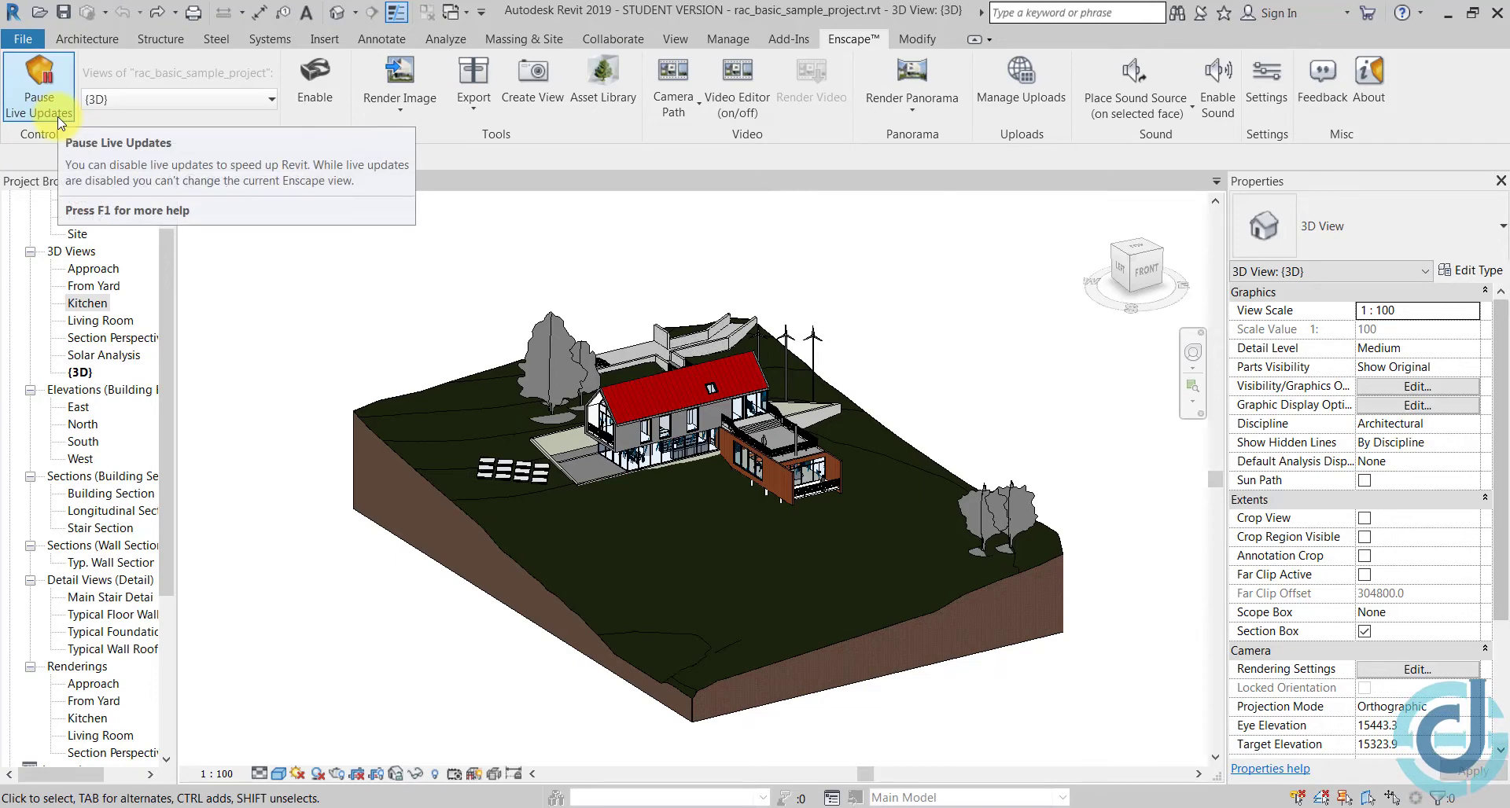
# Window-select the group of trees at the site's right edge and delete them
pyautogui.scroll(1, 1055, 527)
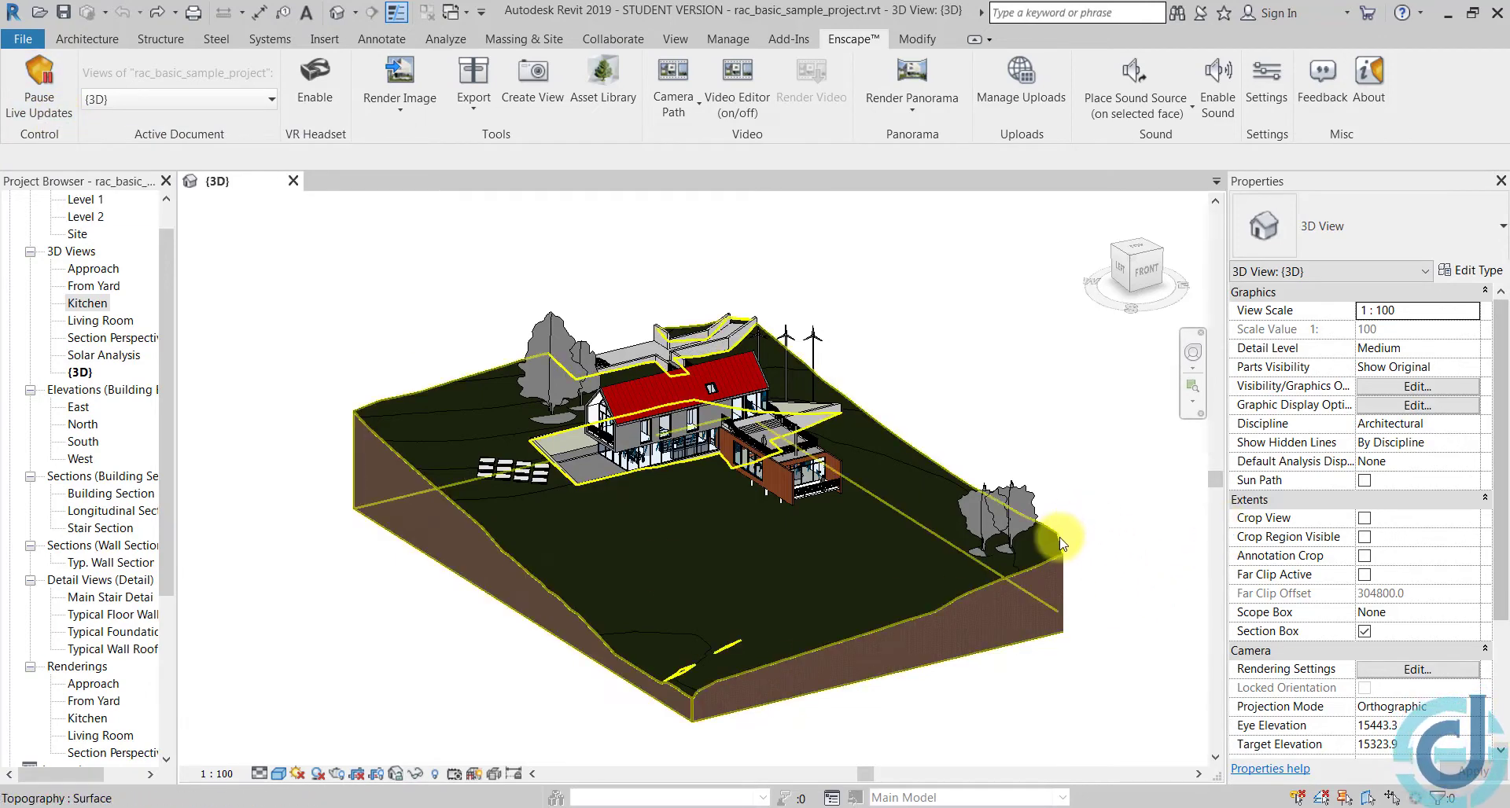
pyautogui.scroll(2, 1055, 527)
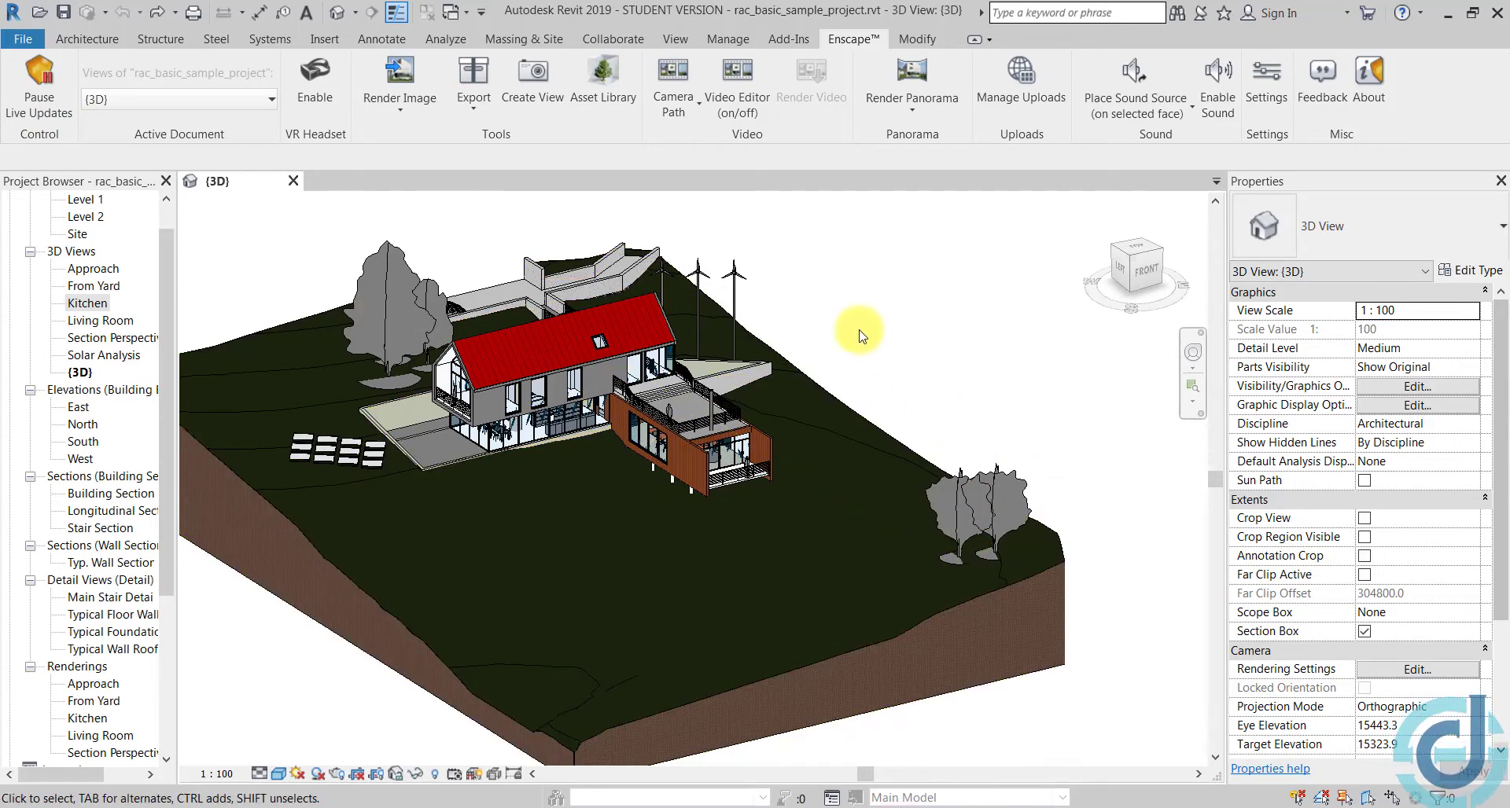
pyautogui.moveTo(859, 340); pyautogui.dragTo(1064, 607)
pyautogui.press('Delete')
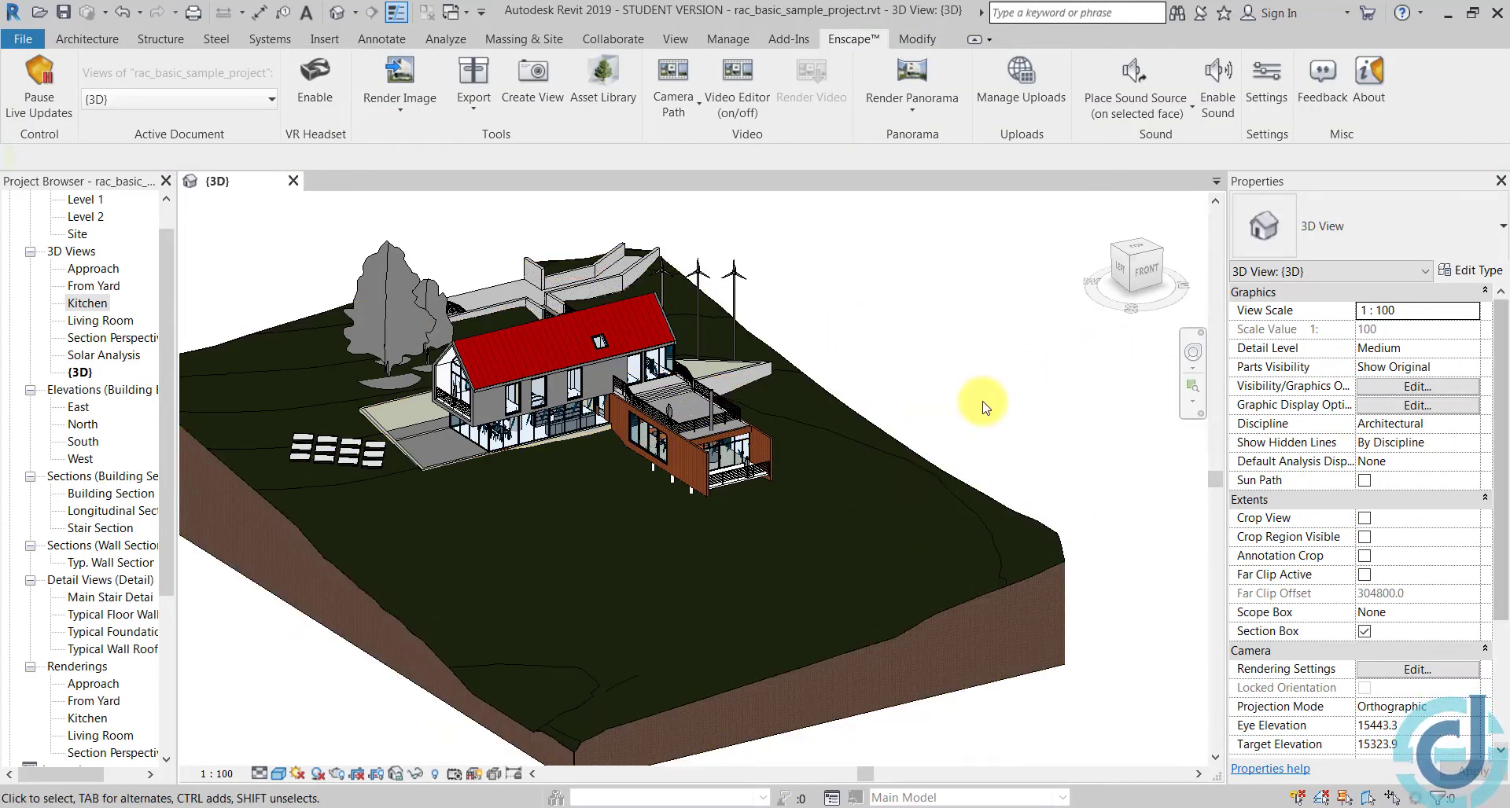
pyautogui.moveTo(1392, 797)
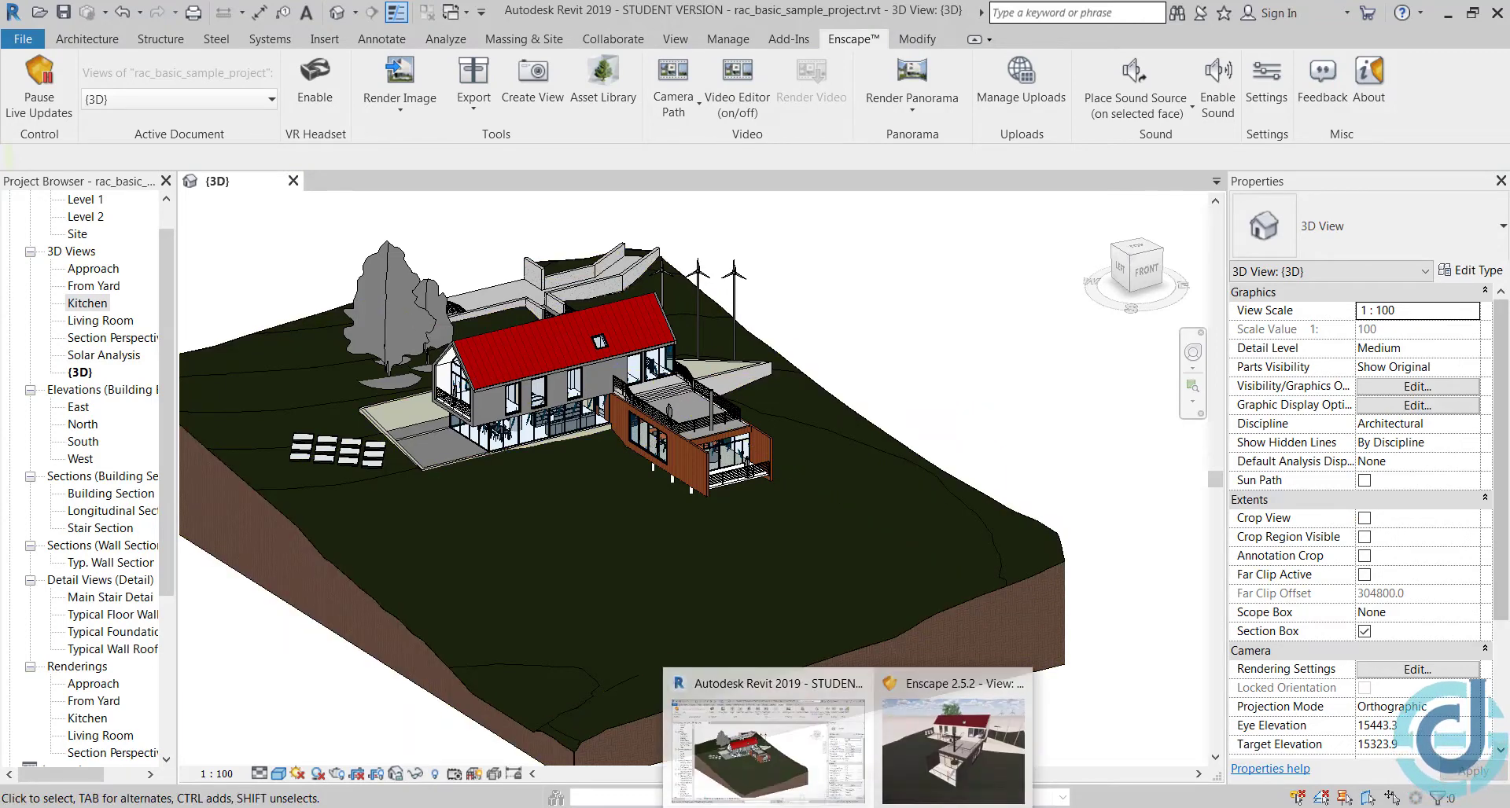
# Bring the Enscape preview forward and swing the camera toward the house and terrain
pyautogui.click(966, 739)
pyautogui.scroll(-3, 833, 597)
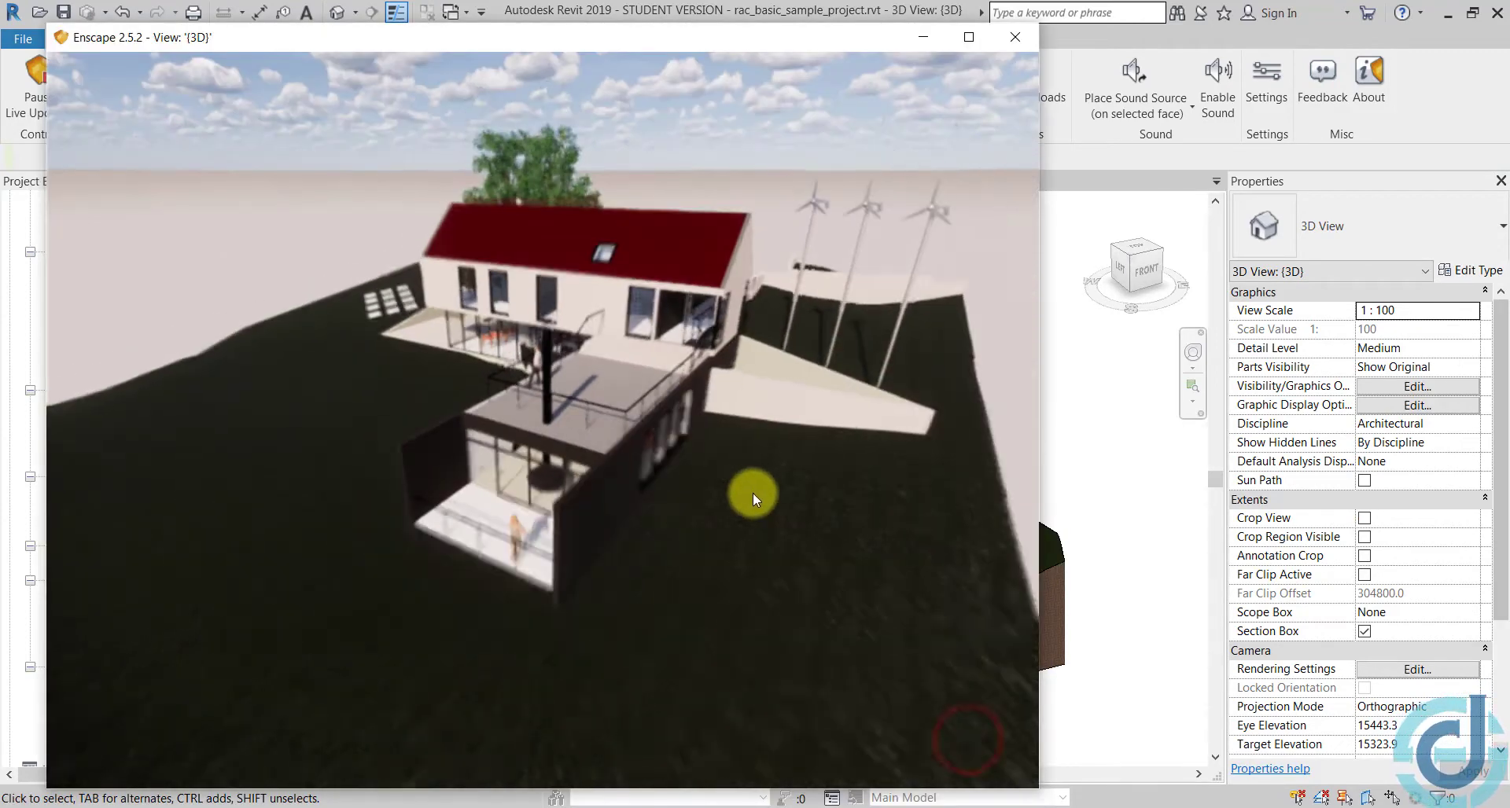
pyautogui.scroll(-3, 743, 504)
pyautogui.scroll(-3, 681, 541)
pyautogui.scroll(-2, 538, 566)
pyautogui.moveTo(447, 564)
pyautogui.mouseDown()
pyautogui.moveTo(417, 669)
pyautogui.moveTo(482, 762)
pyautogui.mouseUp()
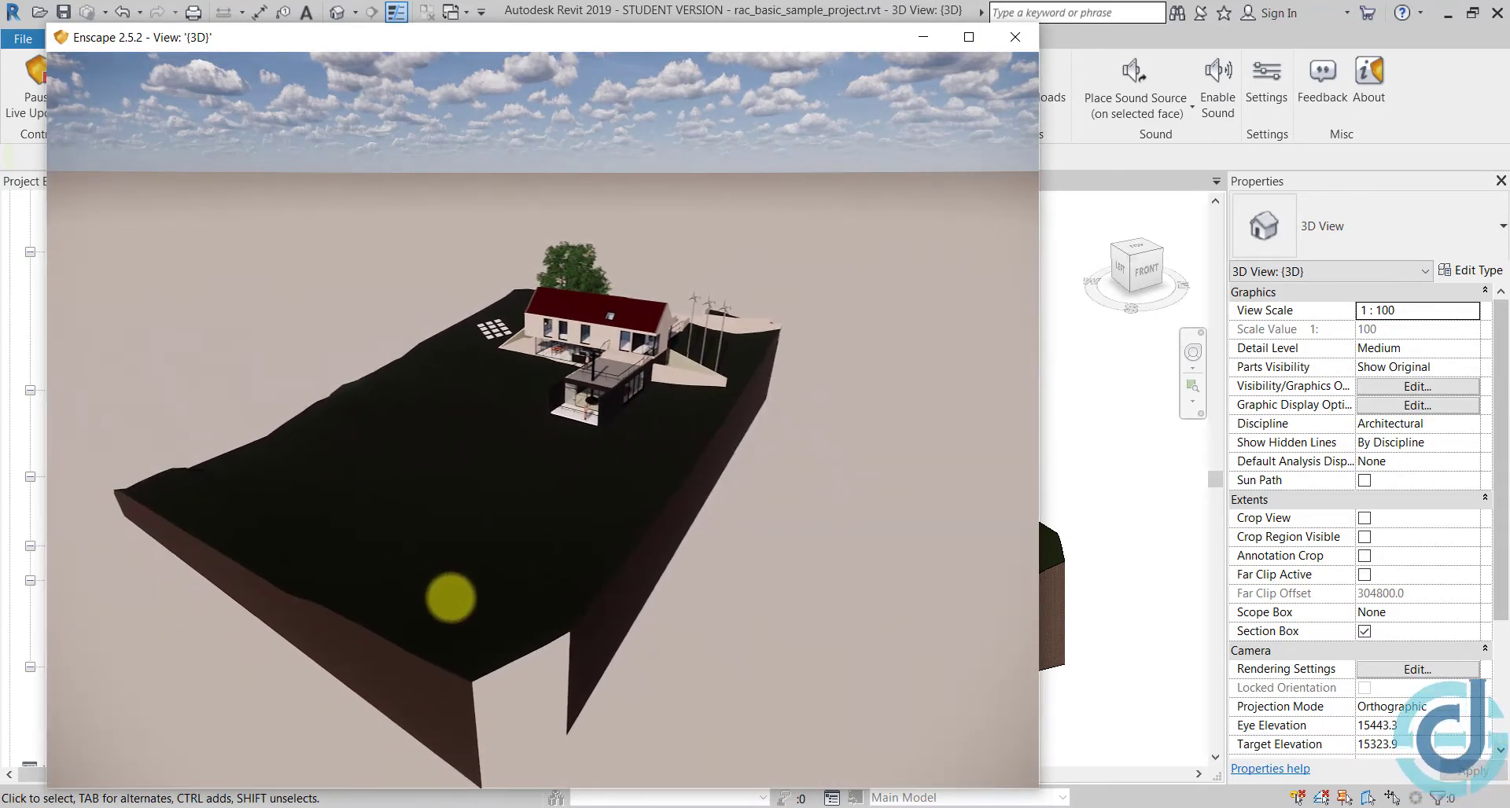
pyautogui.moveTo(450, 576); pyautogui.dragTo(652, 595)
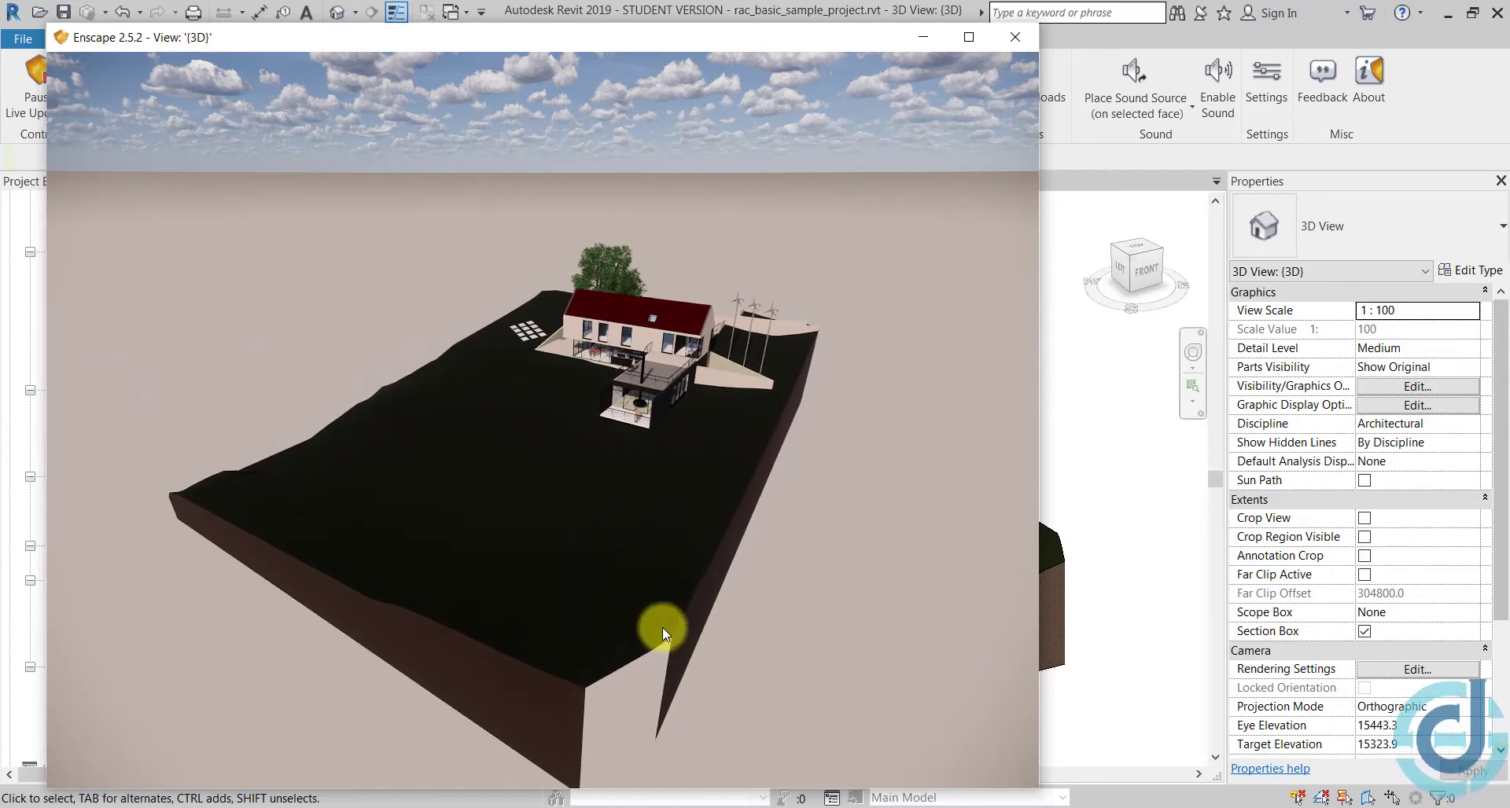
# Check the Revit view, then orbit the Enscape camera closer to the house and remaining tree
pyautogui.click(1112, 478)
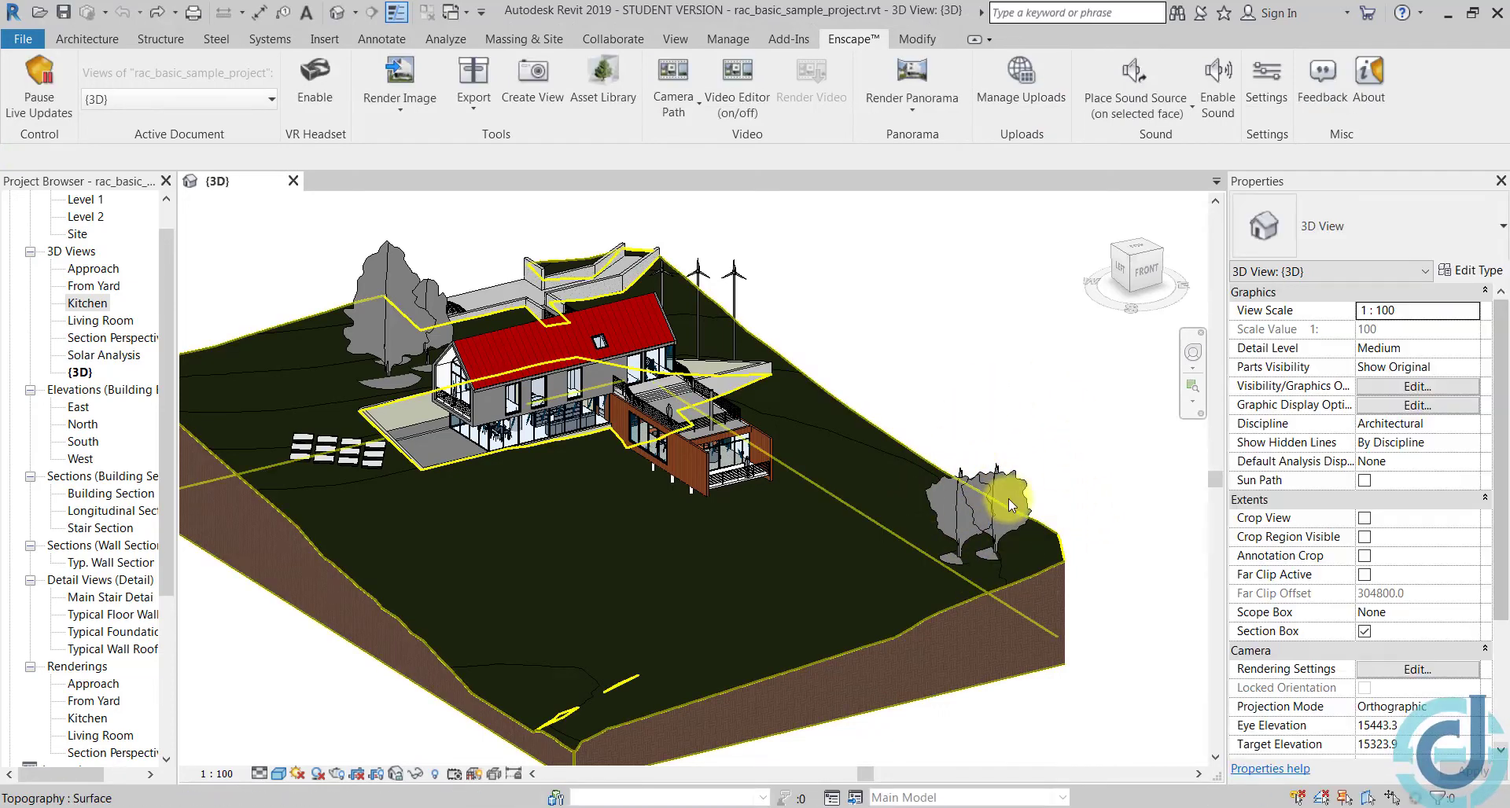
pyautogui.moveTo(934, 797)
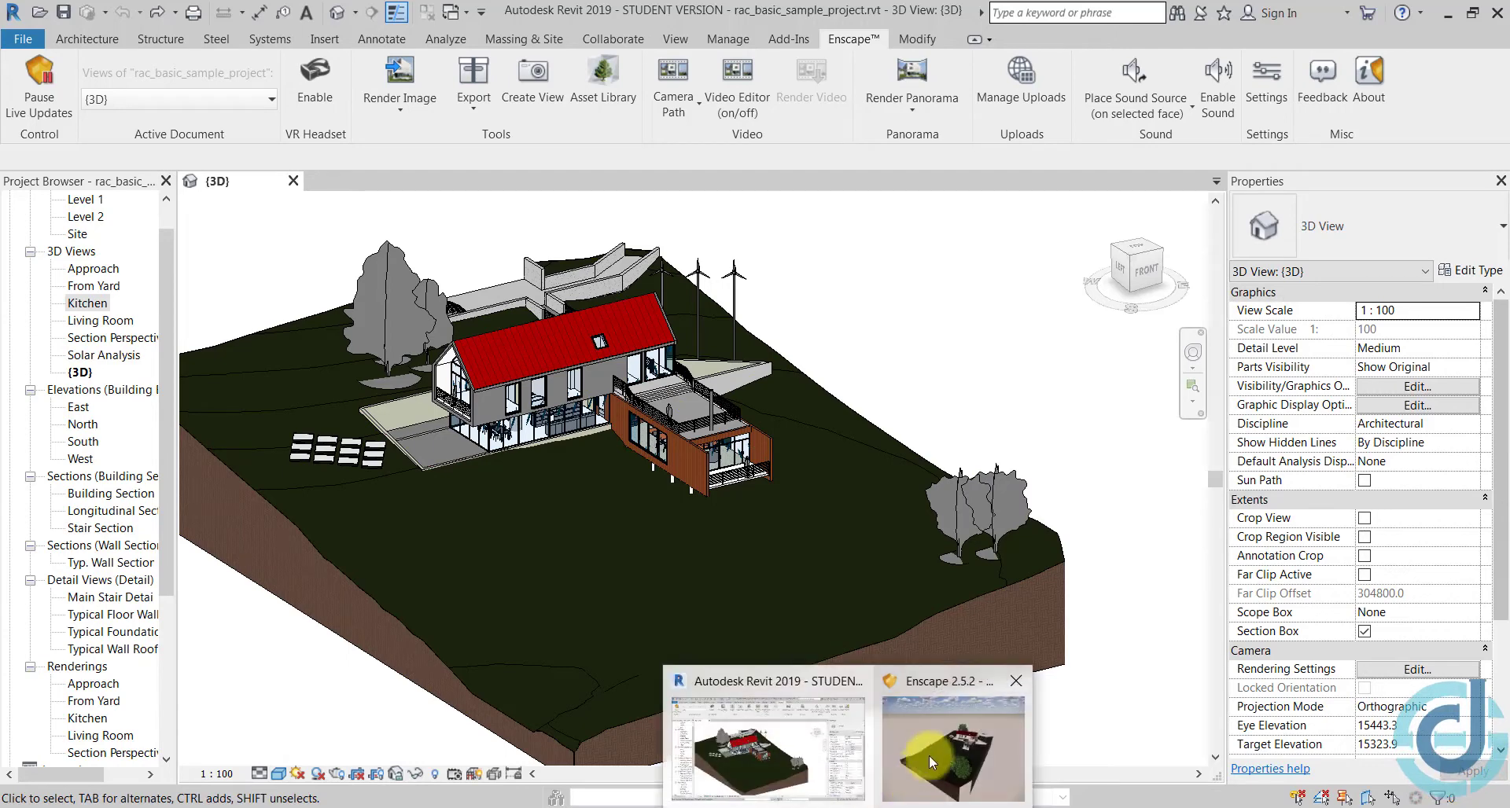
pyautogui.click(932, 745)
pyautogui.moveTo(480, 499); pyautogui.dragTo(558, 431)
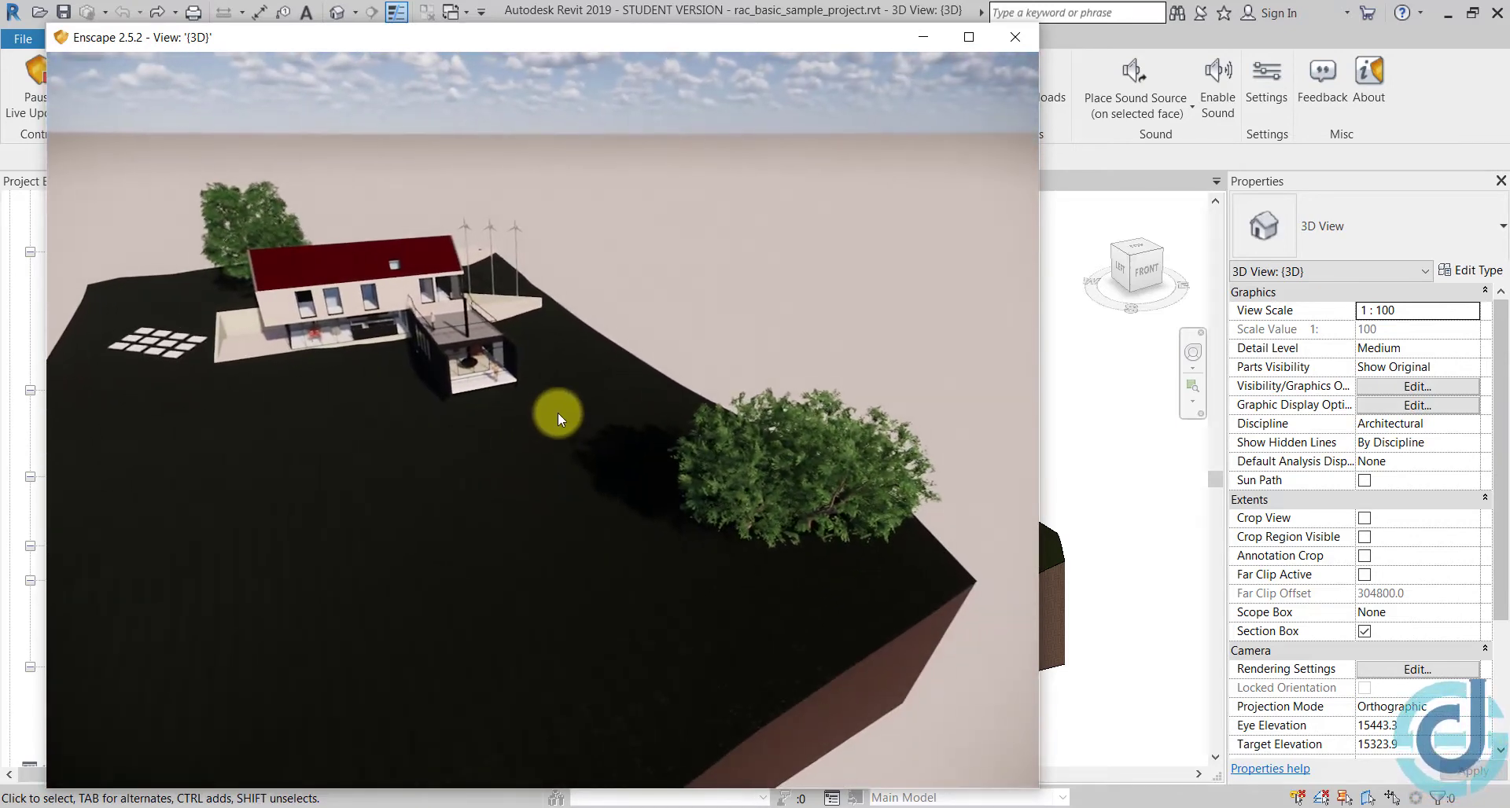
pyautogui.moveTo(523, 432); pyautogui.dragTo(540, 422)
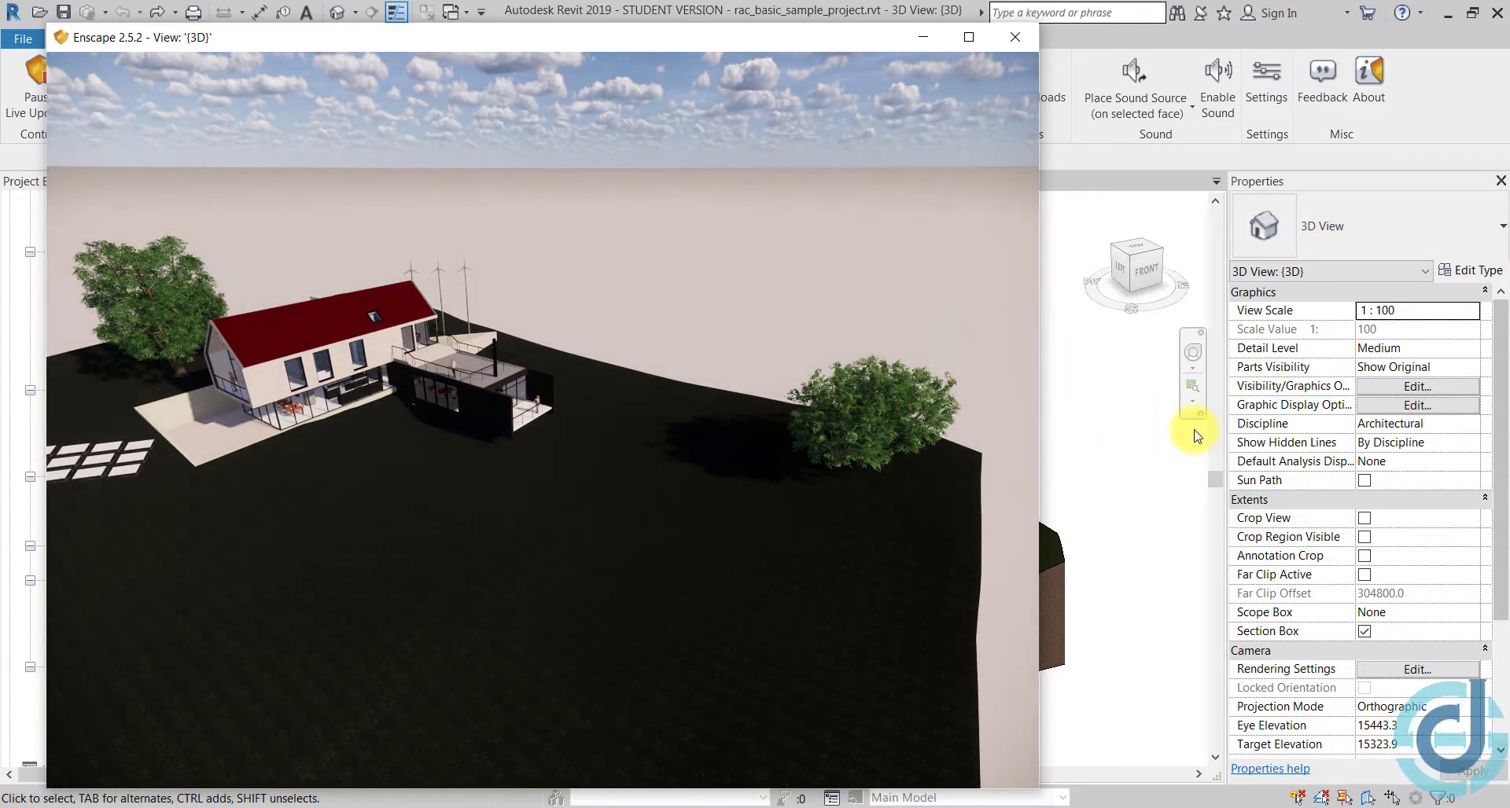
pyautogui.moveTo(544, 261); pyautogui.dragTo(543, 256)
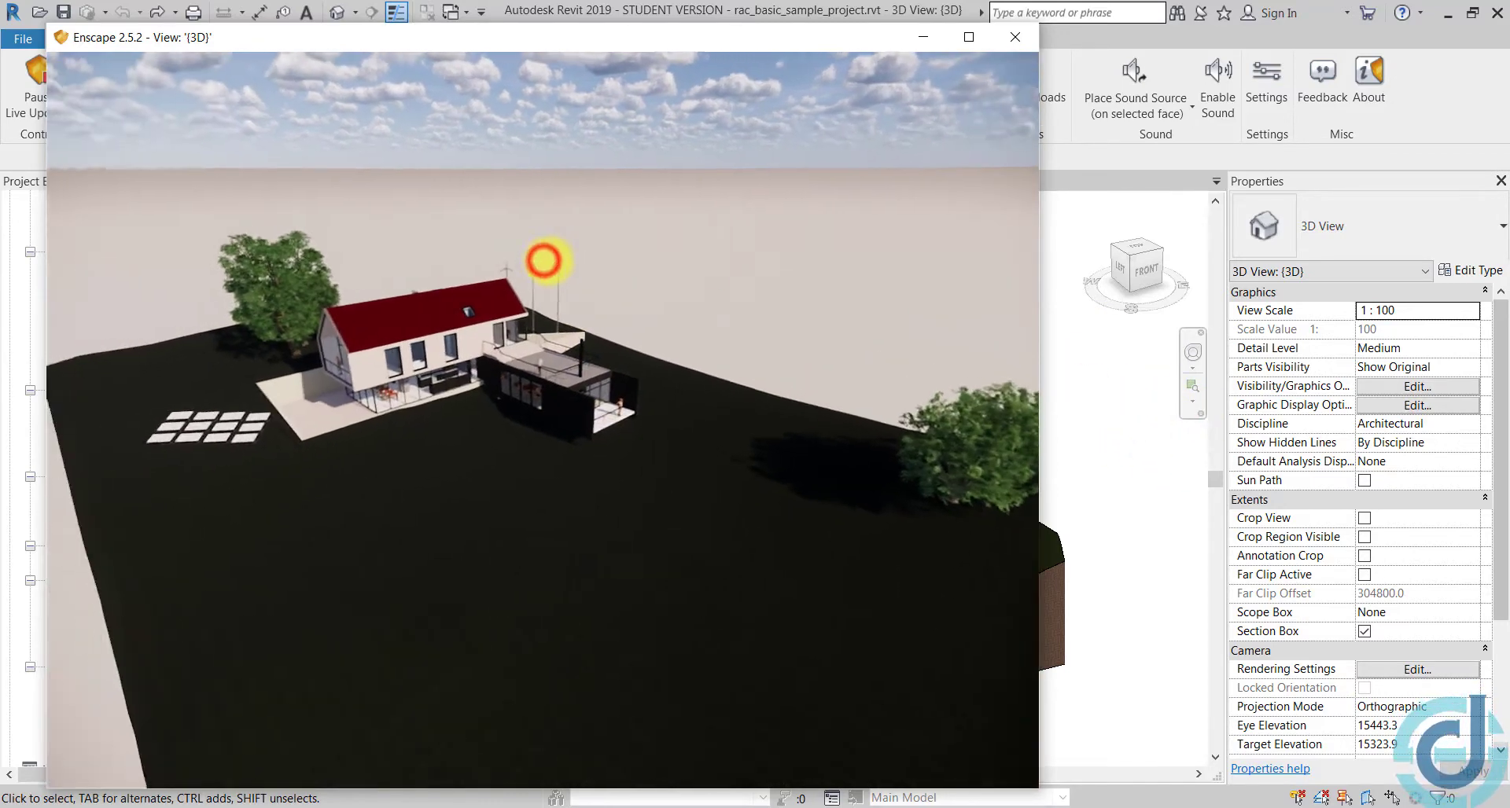
pyautogui.click(1084, 465)
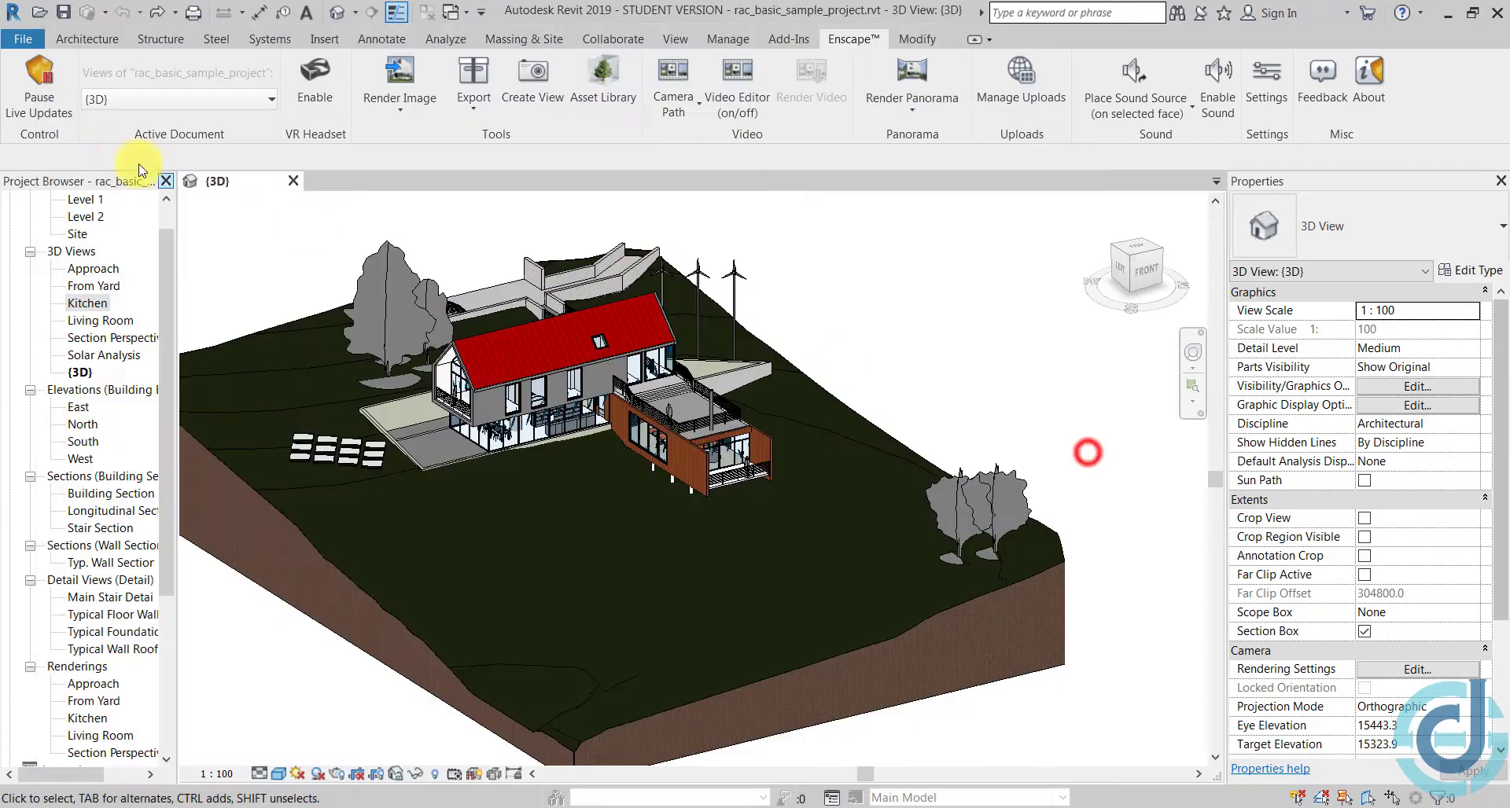
pyautogui.click(30, 107)
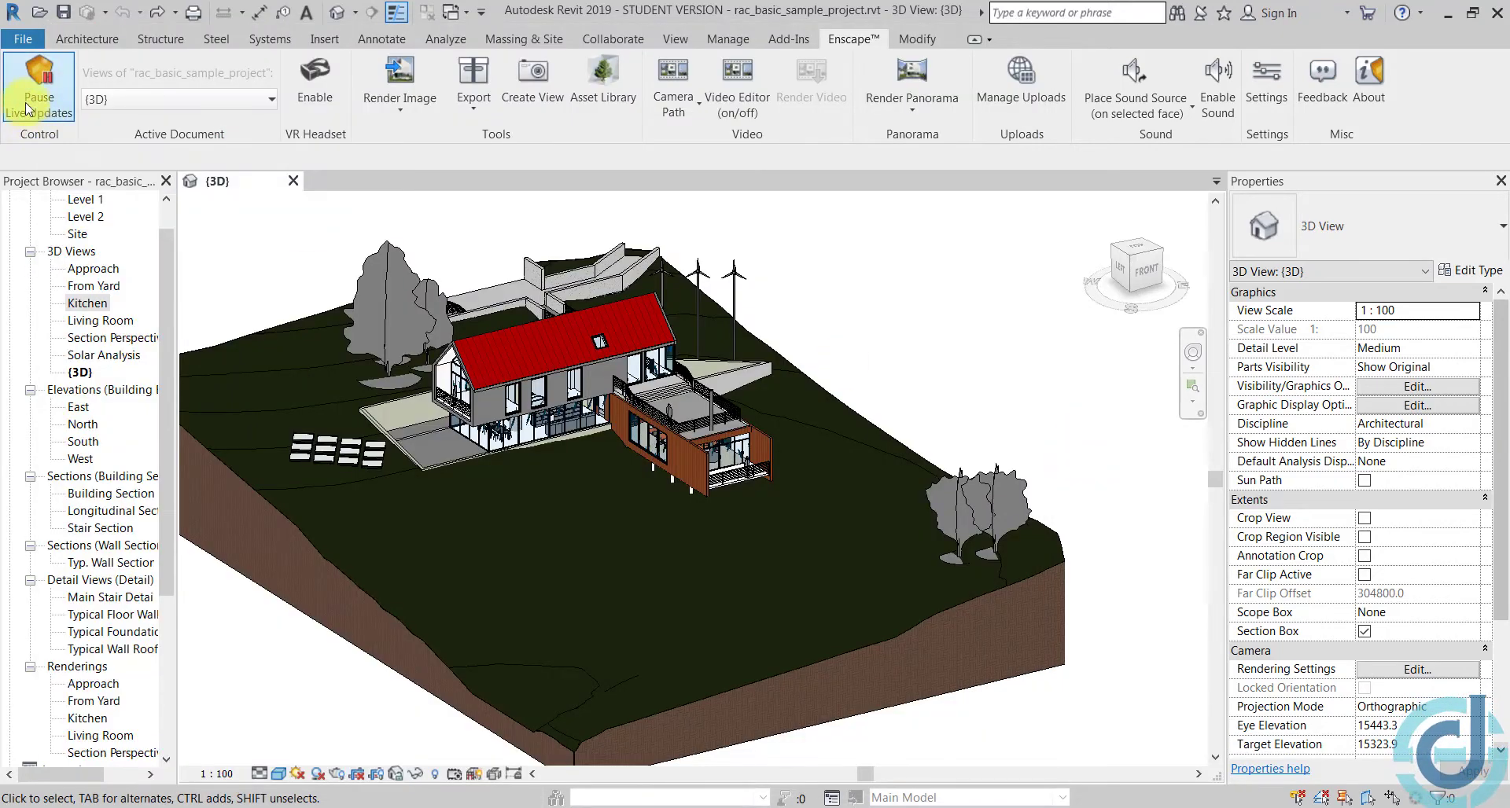
pyautogui.click(35, 82)
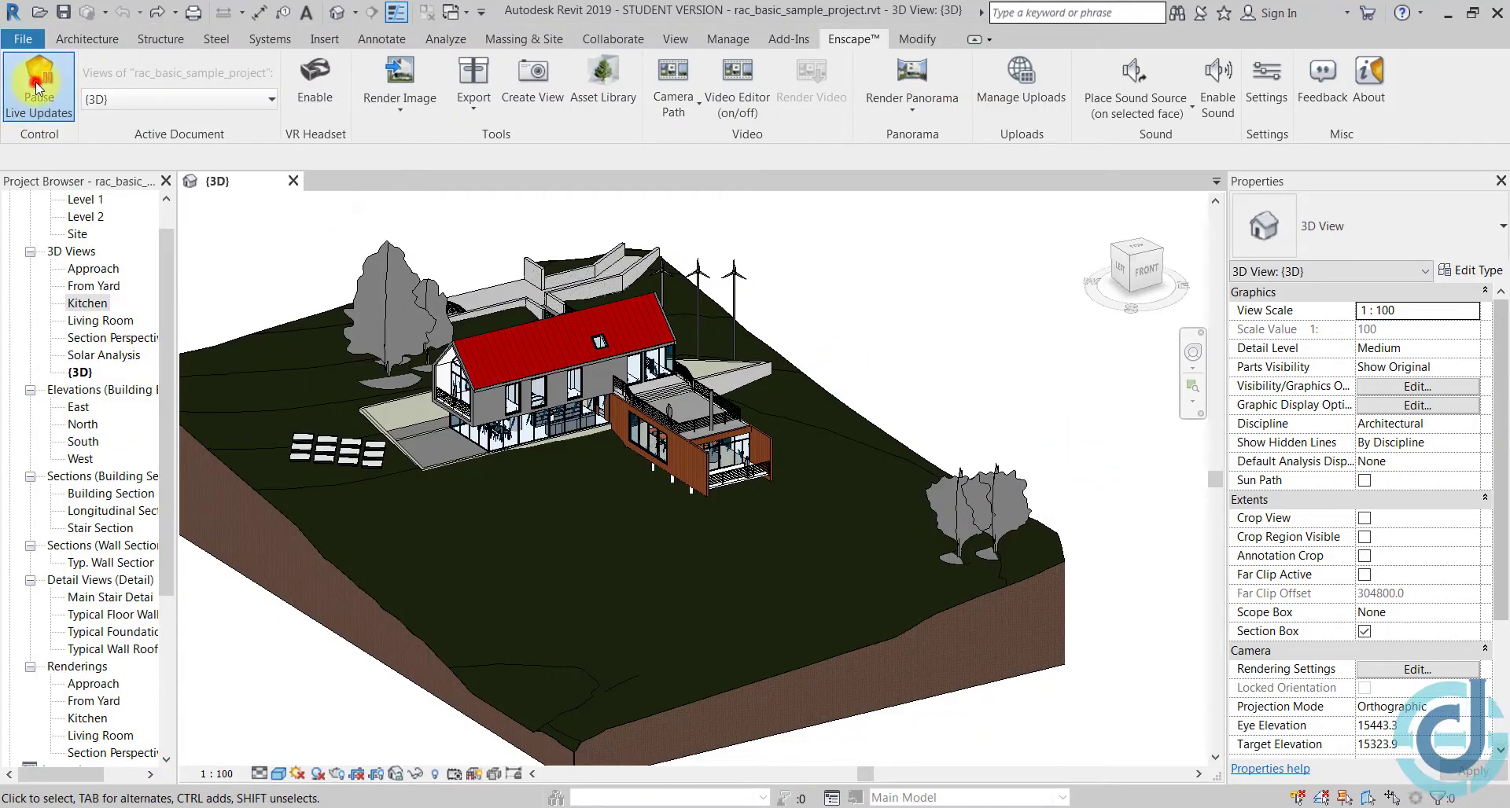
pyautogui.moveTo(888, 340); pyautogui.dragTo(1087, 595)
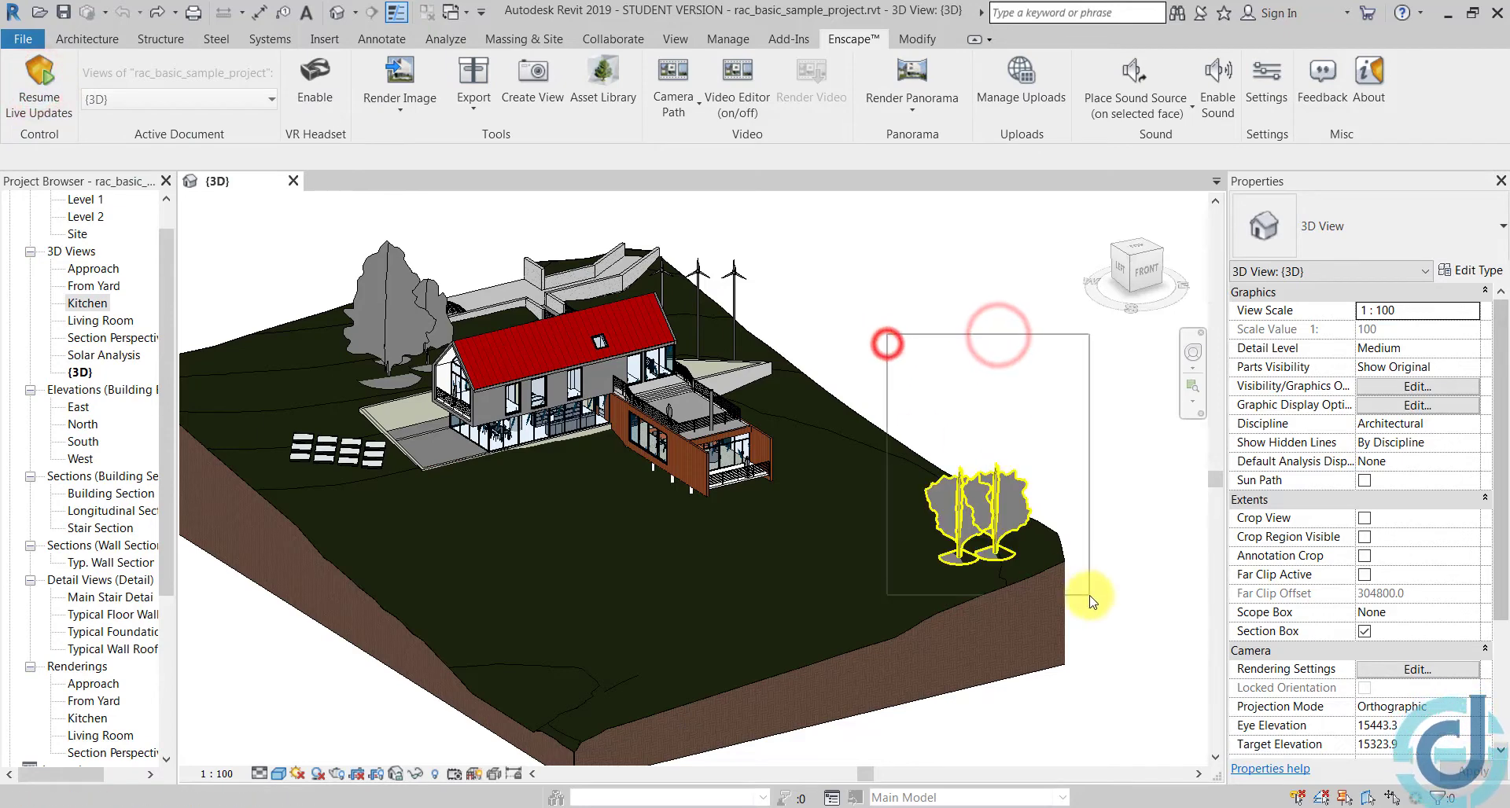
pyautogui.press('Delete')
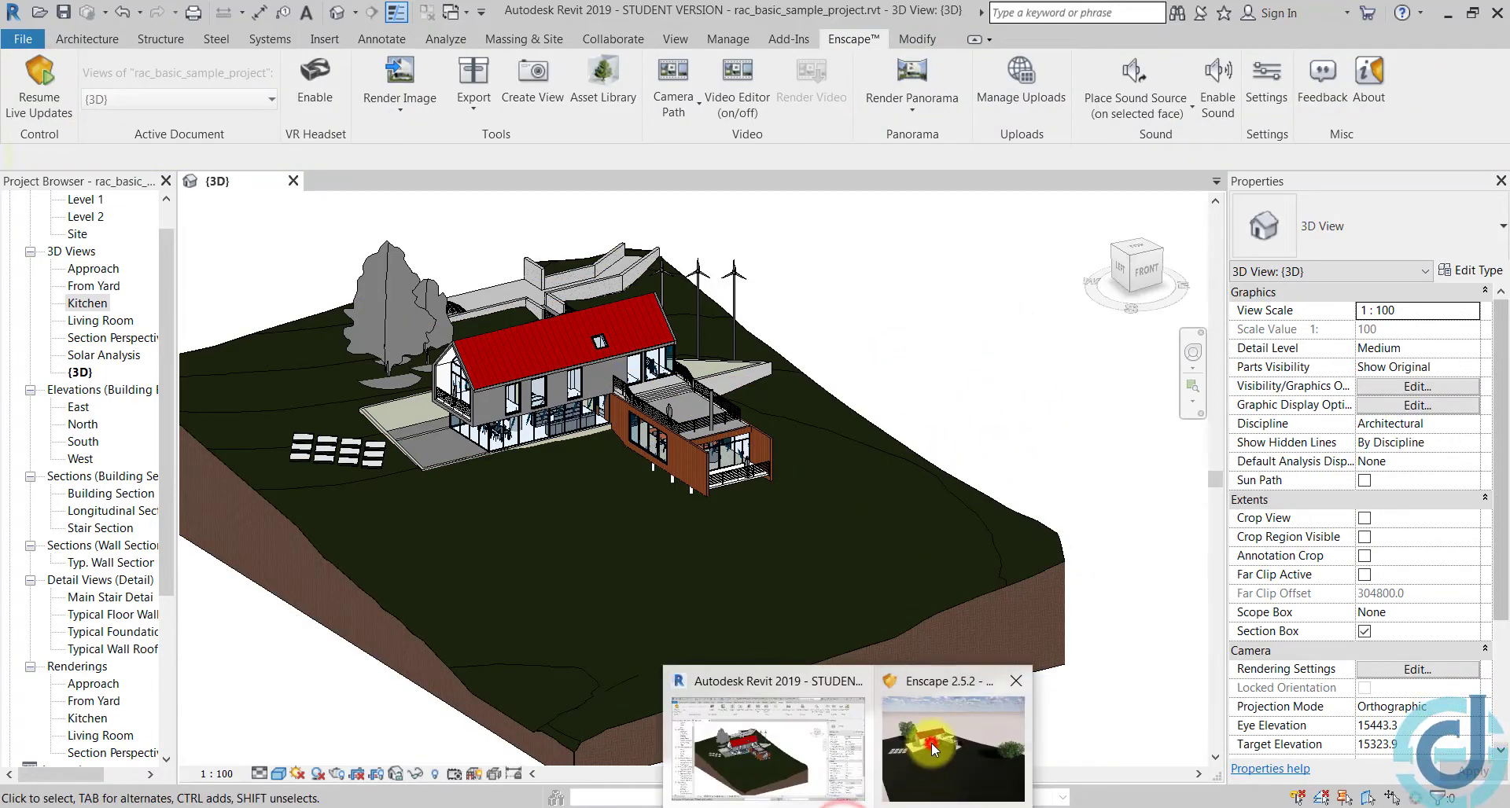
pyautogui.click(931, 742)
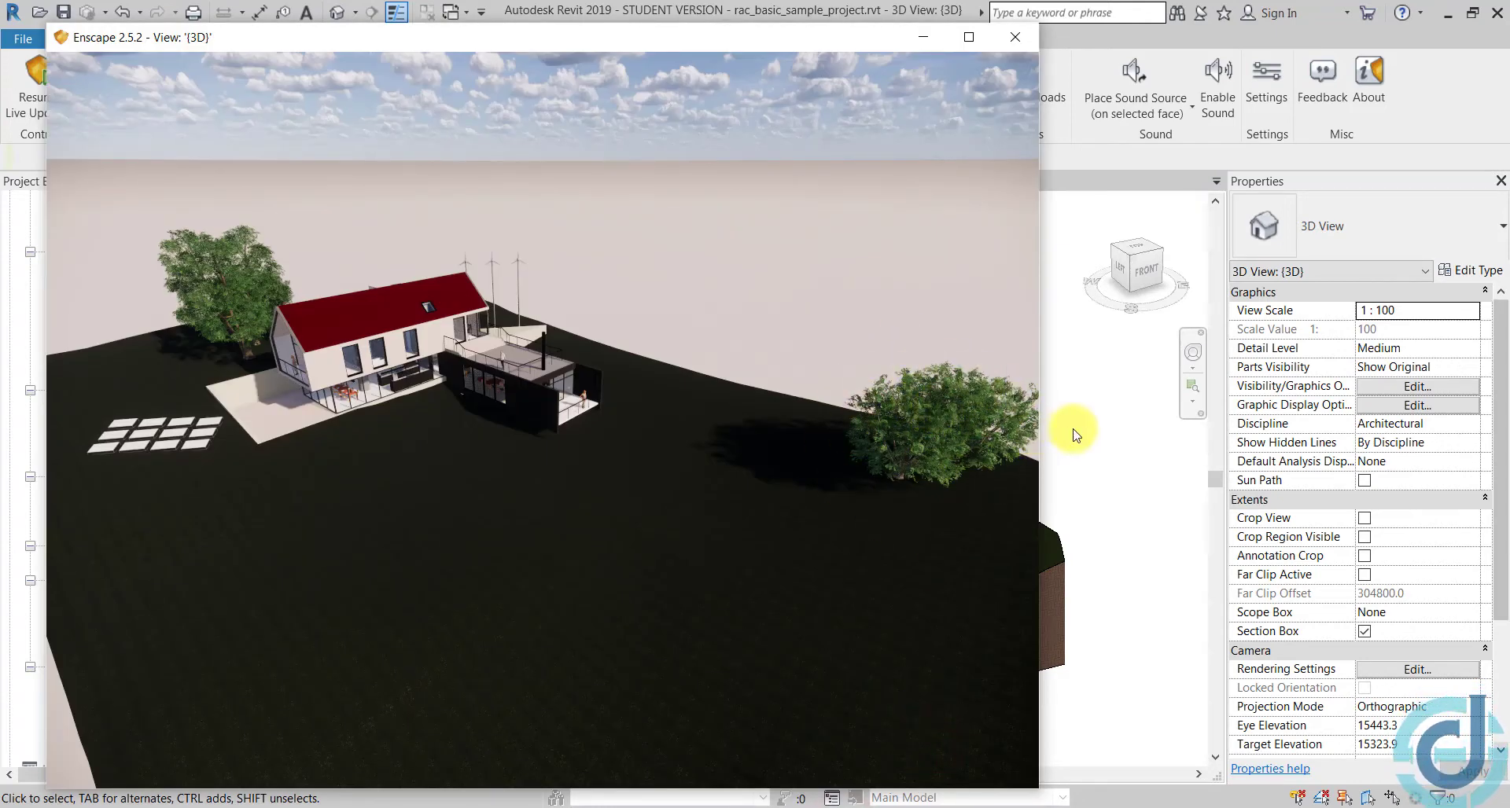
pyautogui.click(1117, 414)
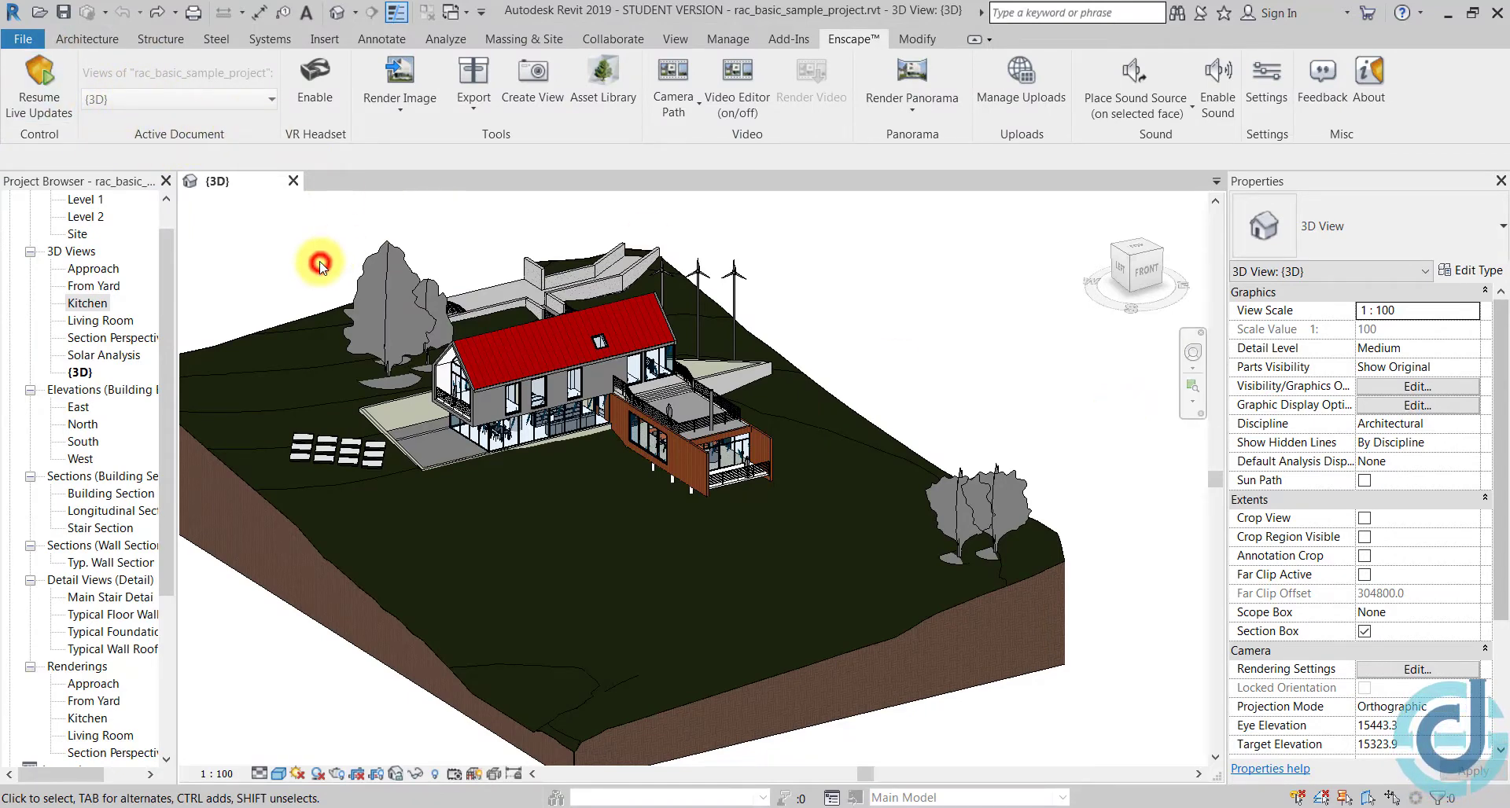
pyautogui.click(268, 99)
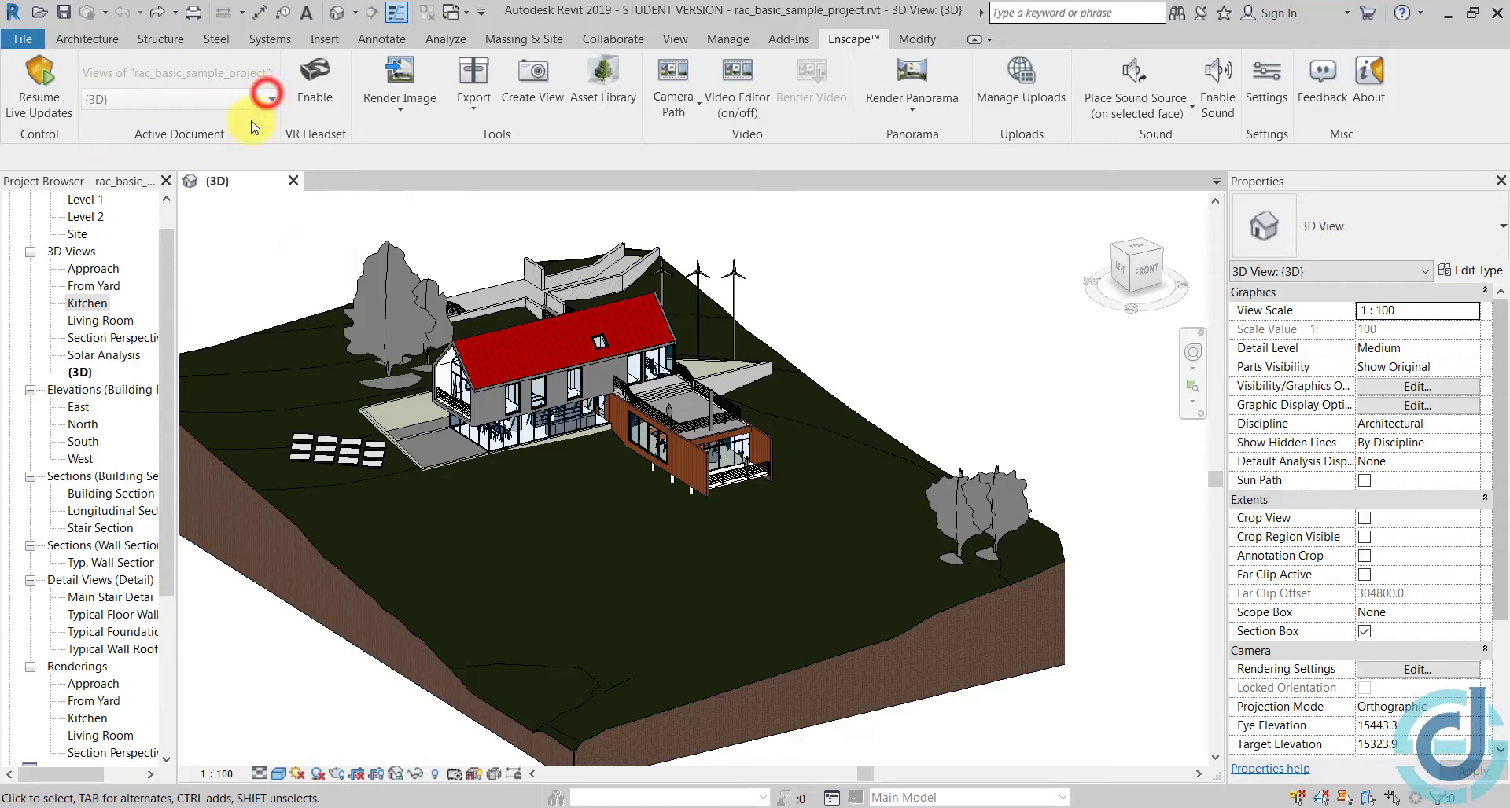
pyautogui.click(39, 79)
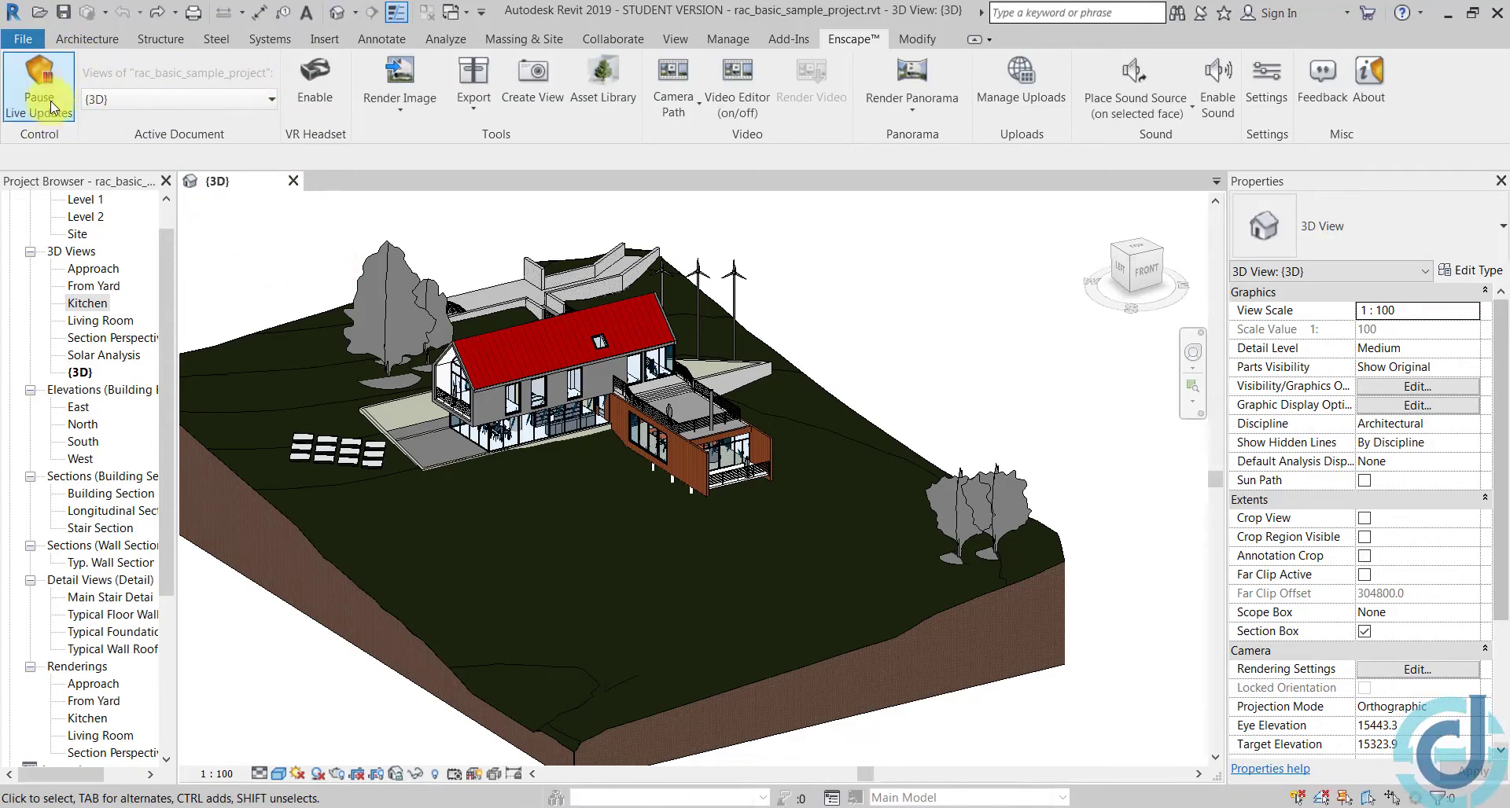
# Choose Kitchen from Enscape's Active Document views list as the view to render
pyautogui.click(274, 99)
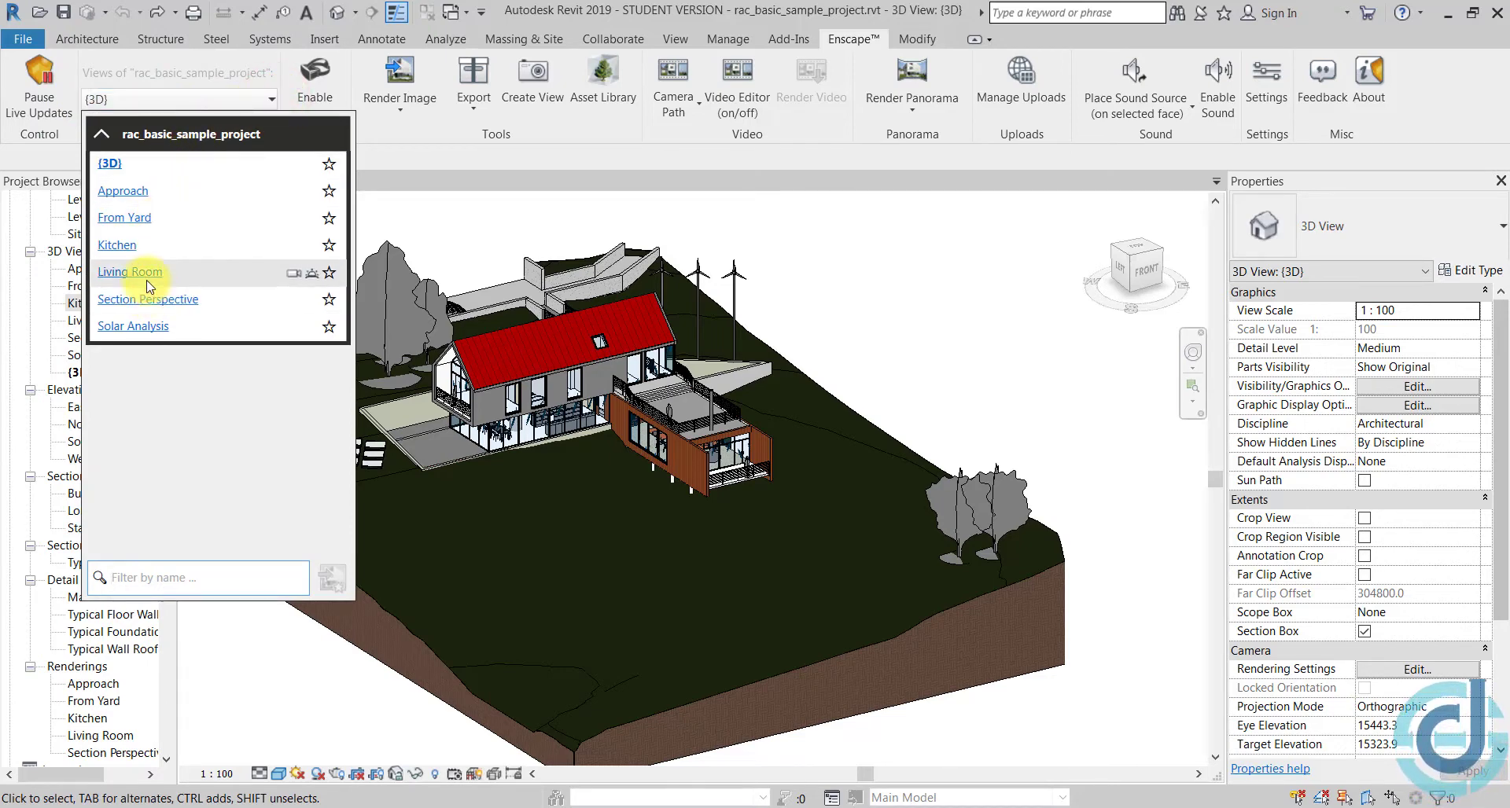
pyautogui.click(136, 300)
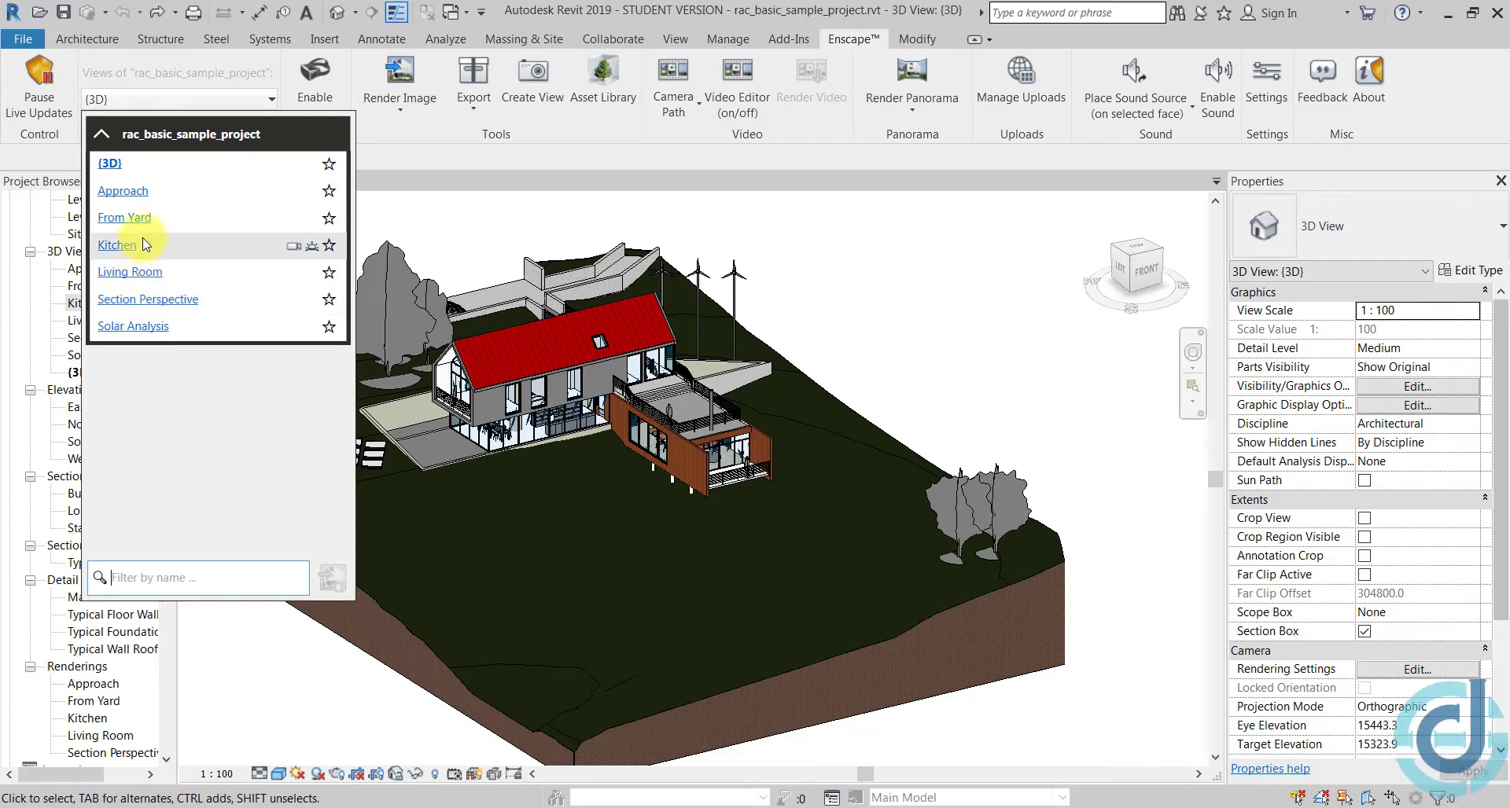
pyautogui.click(461, 220)
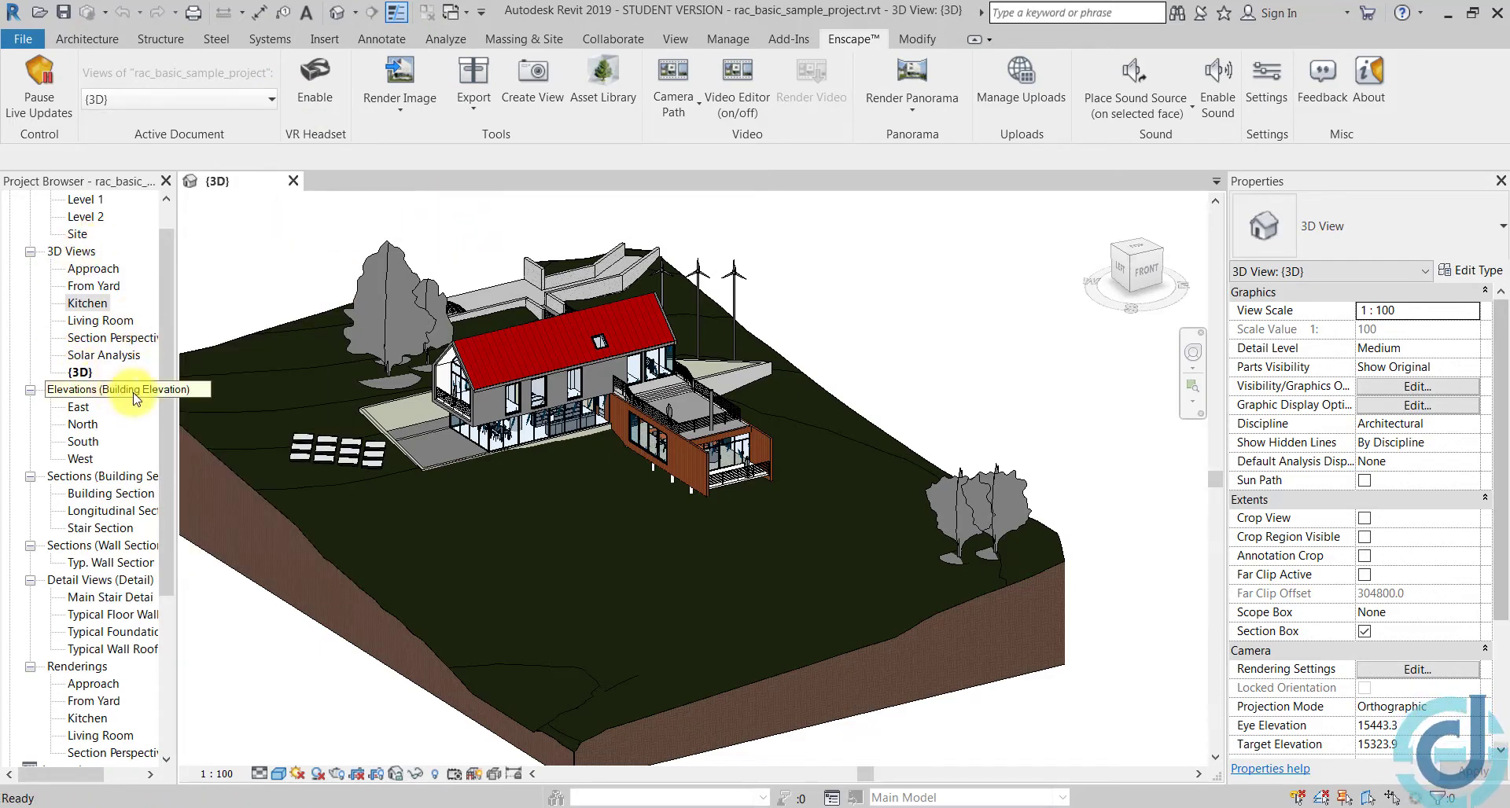
pyautogui.click(266, 101)
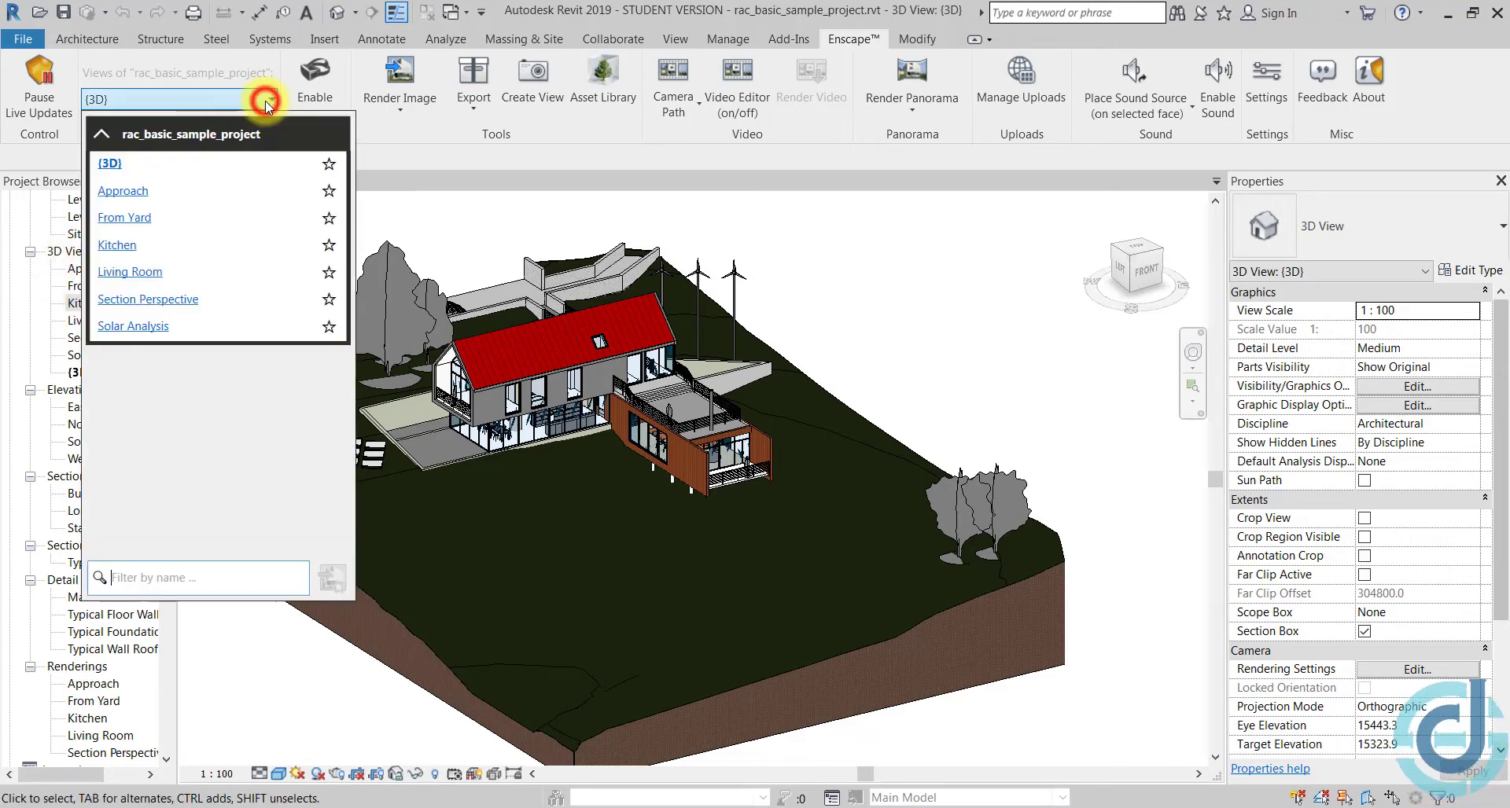
pyautogui.click(126, 244)
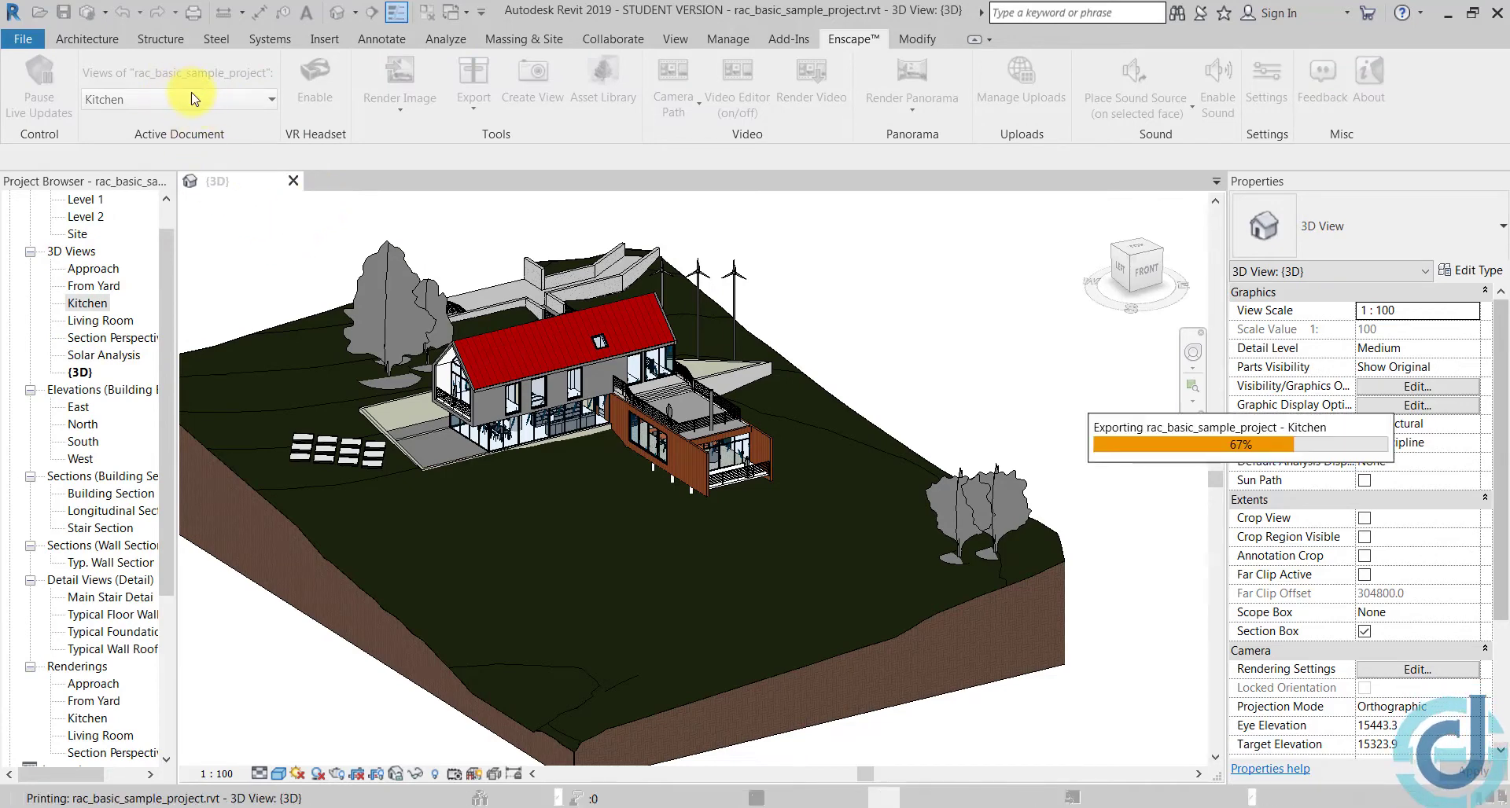
# Open the Kitchen 3D view, check its Enscape rendering, then return to Revit
pyautogui.doubleClick(88, 304)
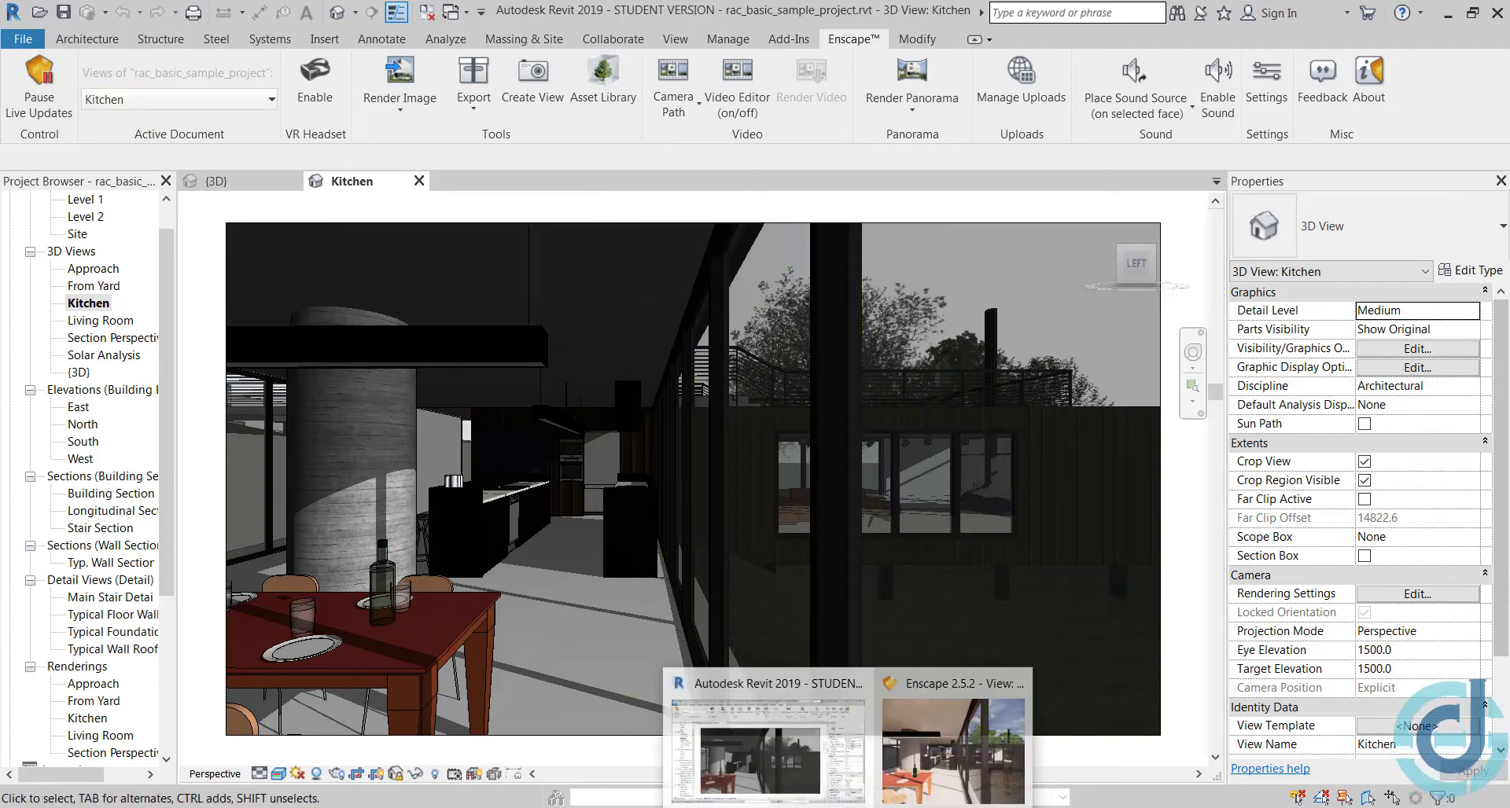
pyautogui.click(978, 755)
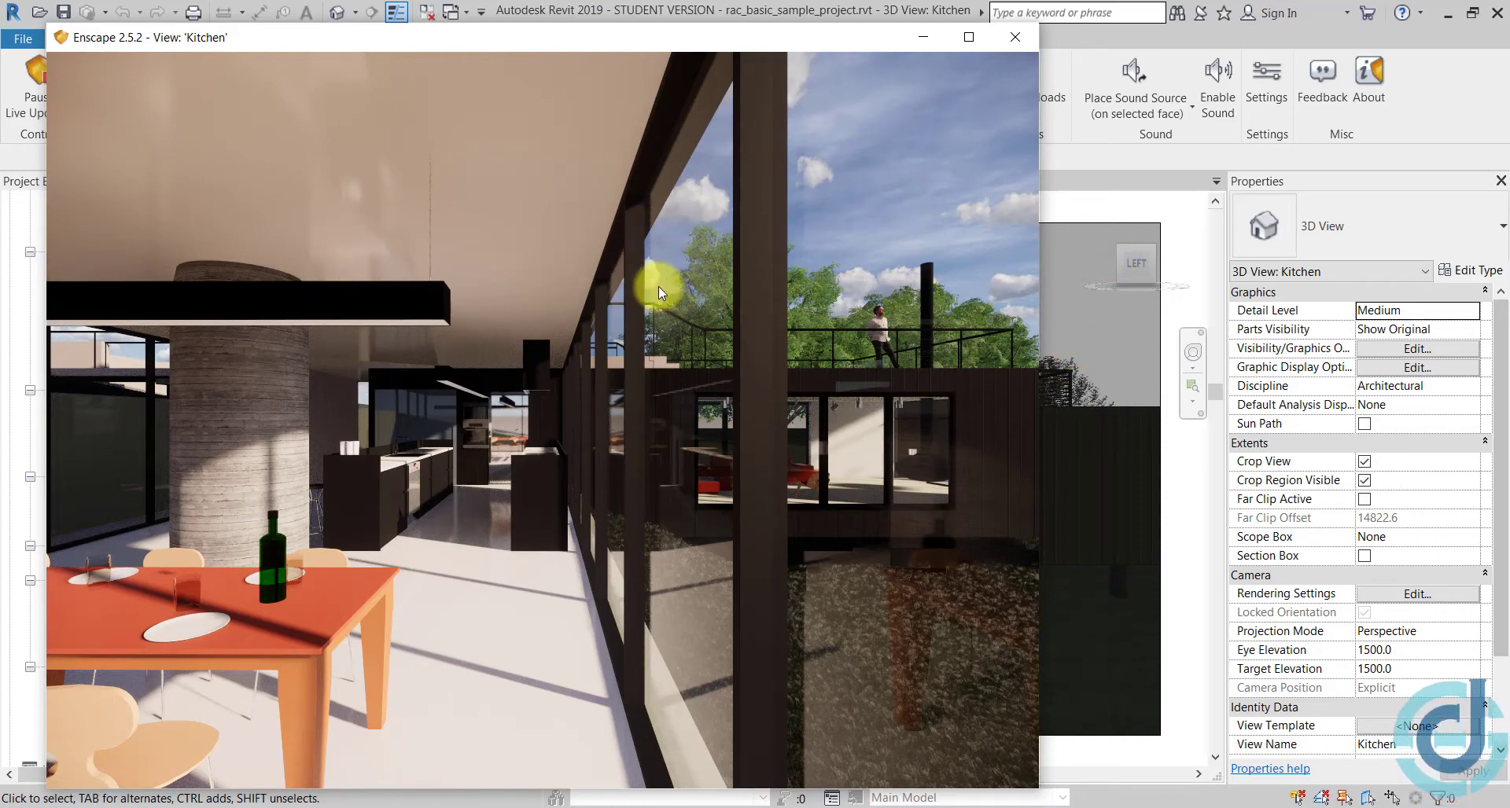
pyautogui.click(1109, 216)
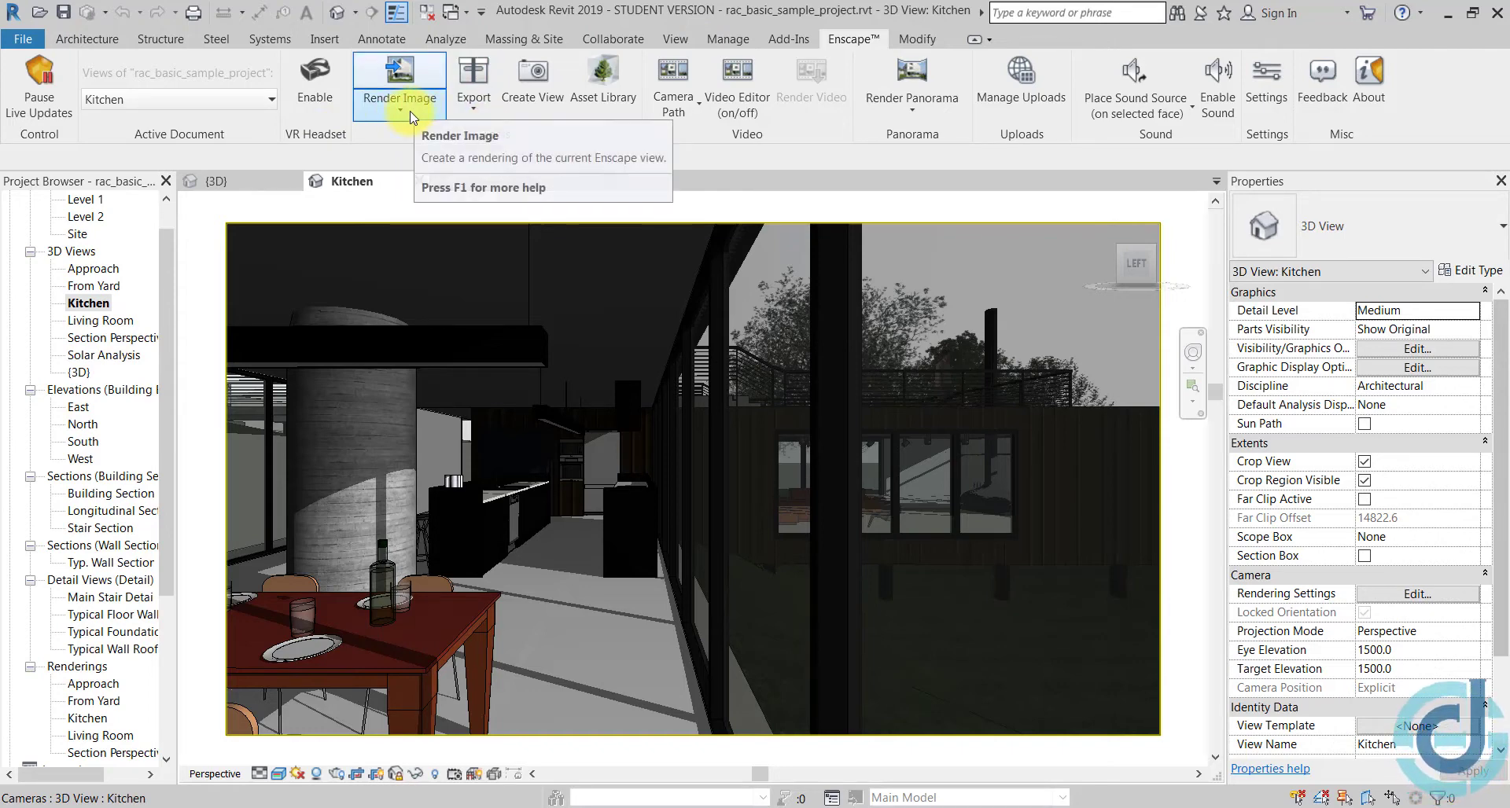
# Show Enscape's standalone export options, then switch back to the {3D} site view
pyautogui.click(473, 116)
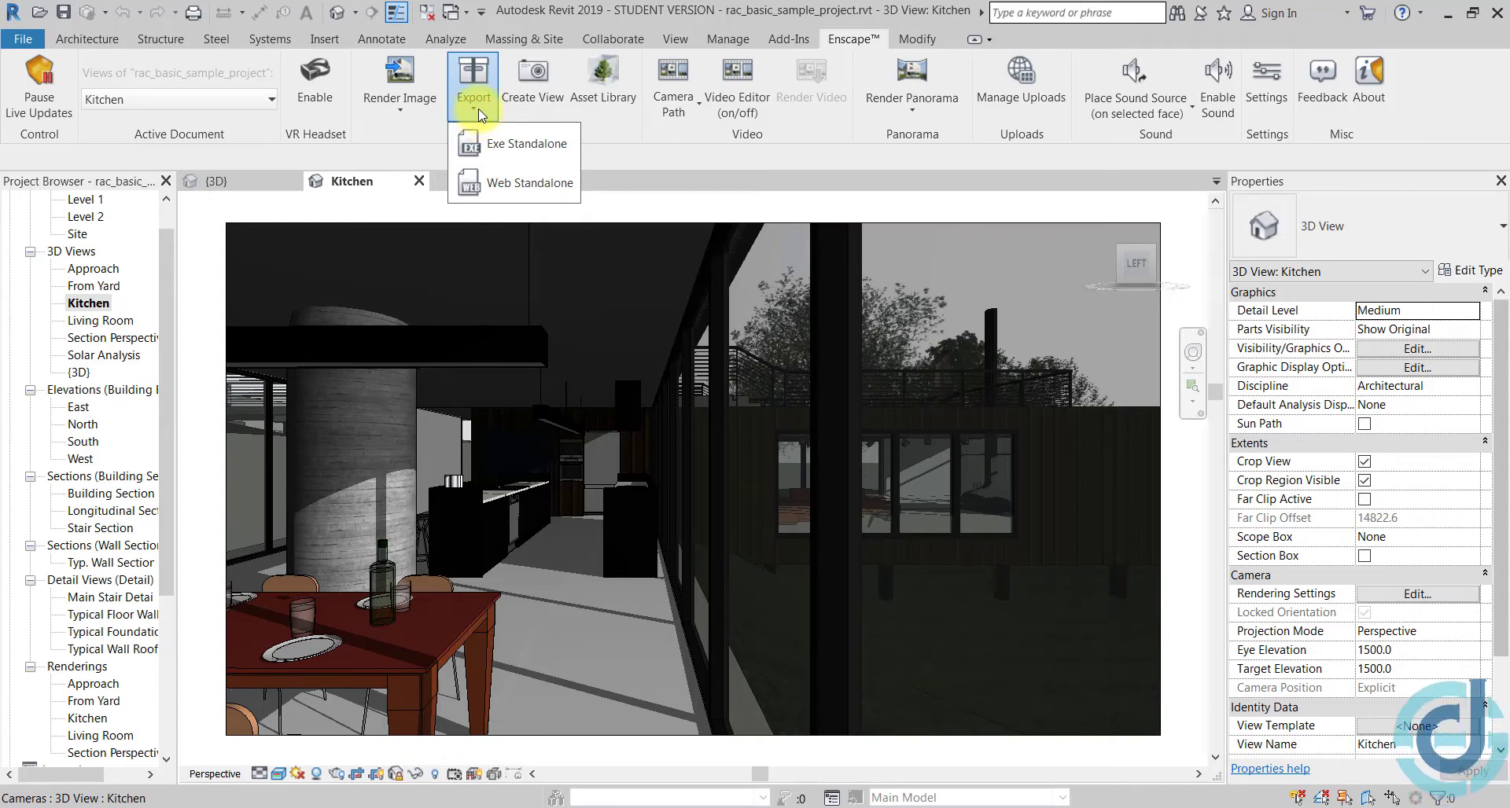
pyautogui.click(242, 186)
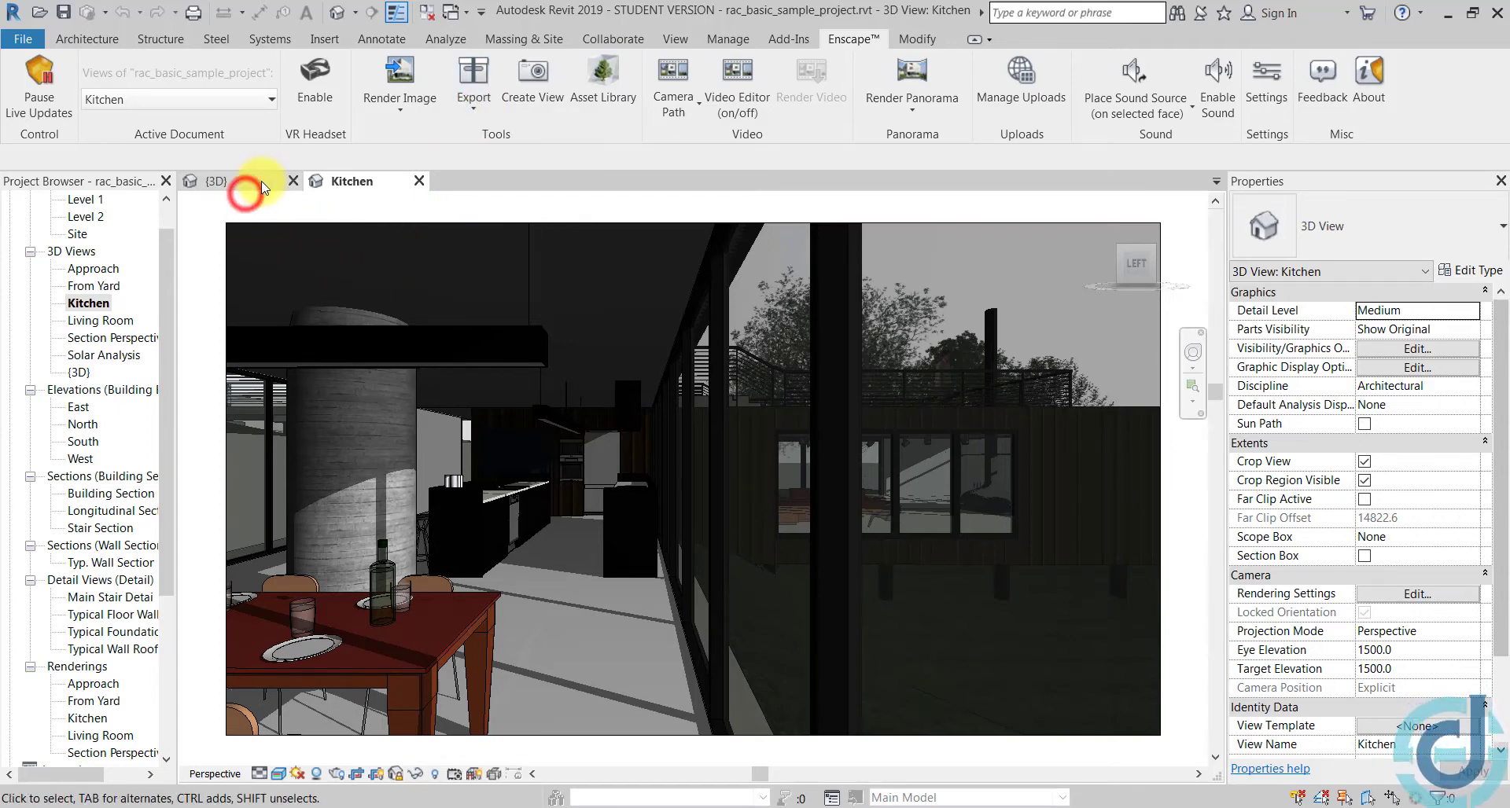
pyautogui.moveTo(460, 269); pyautogui.dragTo(483, 274, button='middle')
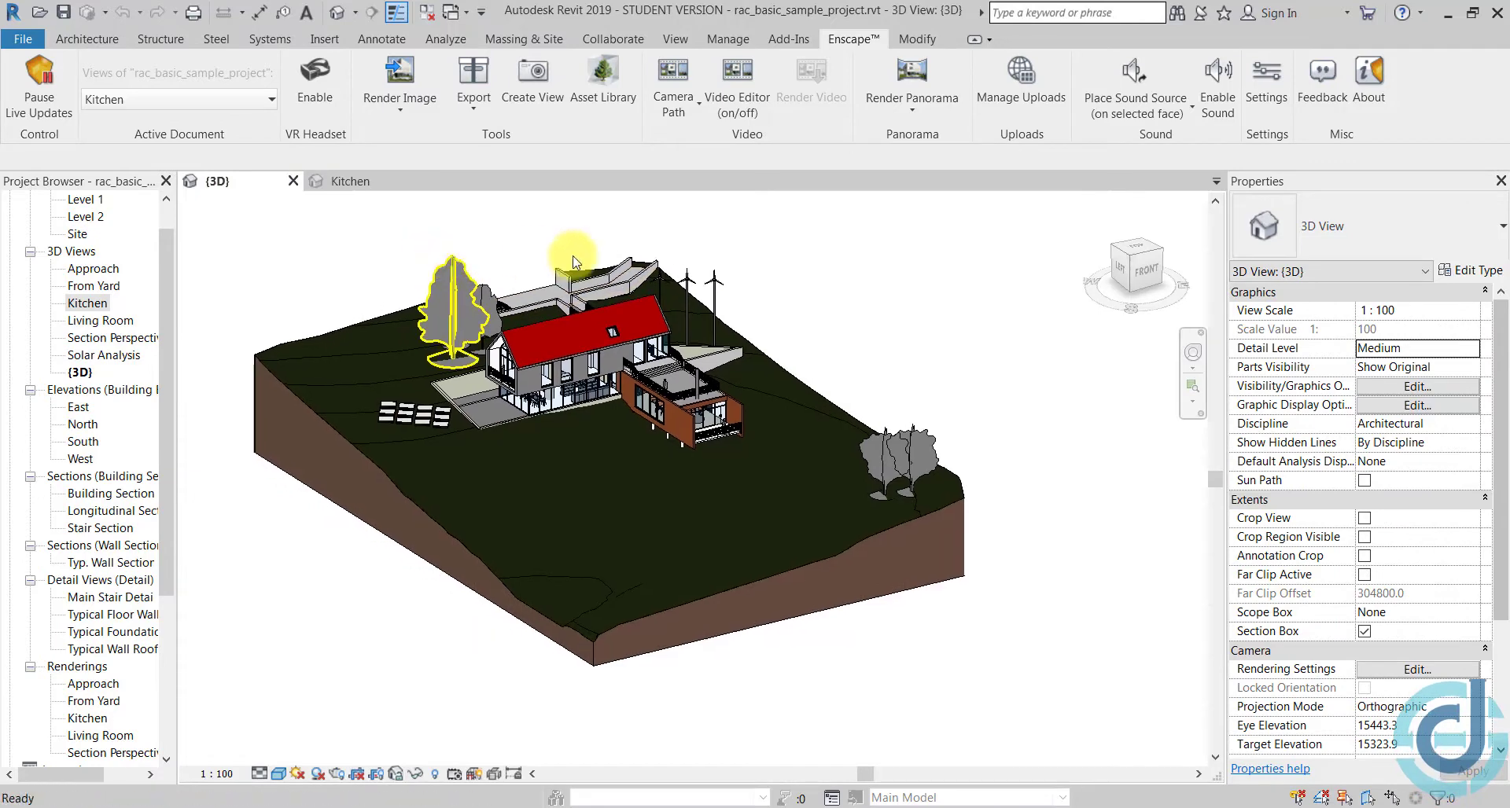
# Browse the File export commands and review Enscape's standalone export choices without exporting
pyautogui.click(25, 39)
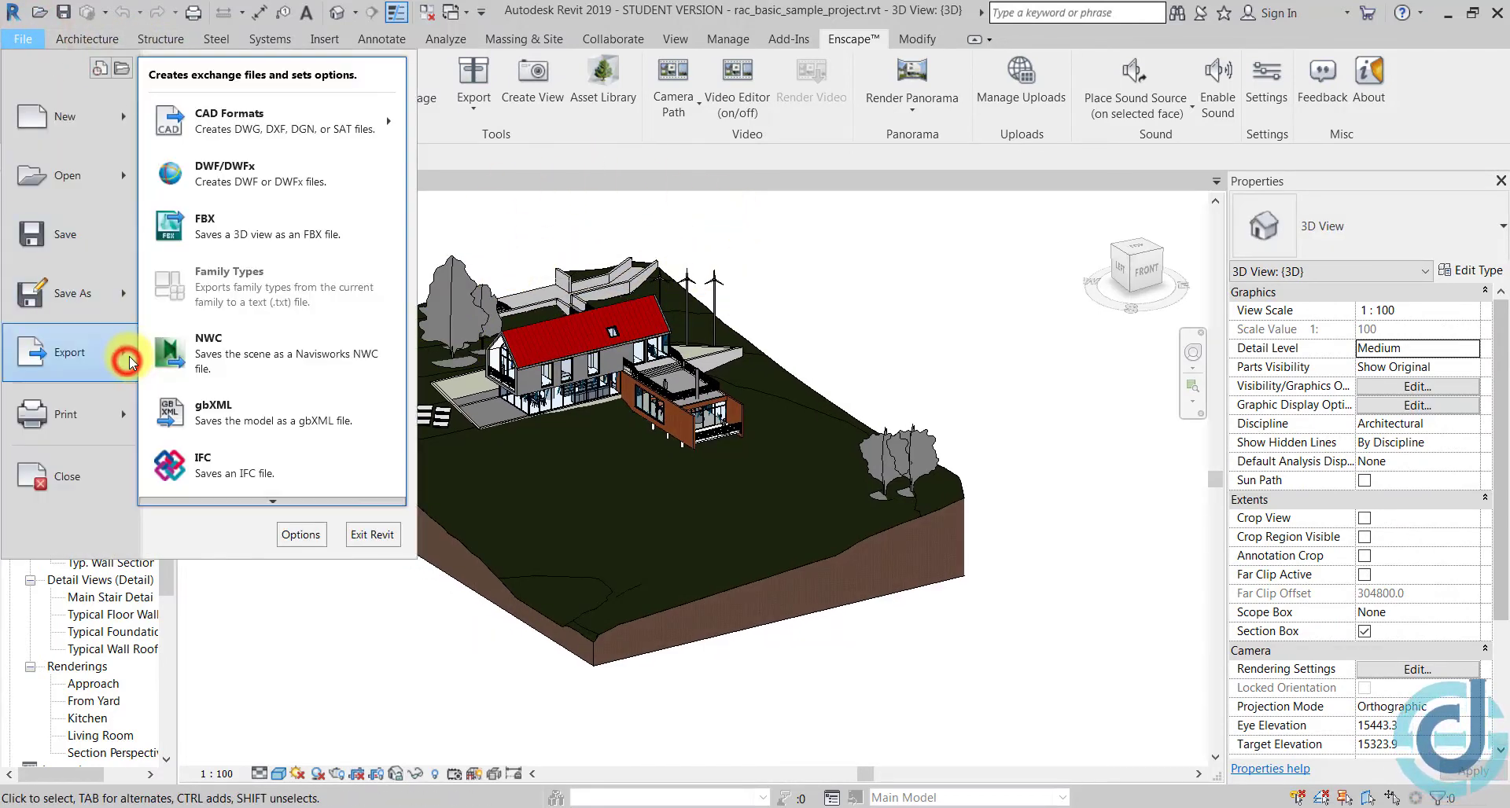
pyautogui.moveTo(68, 351)
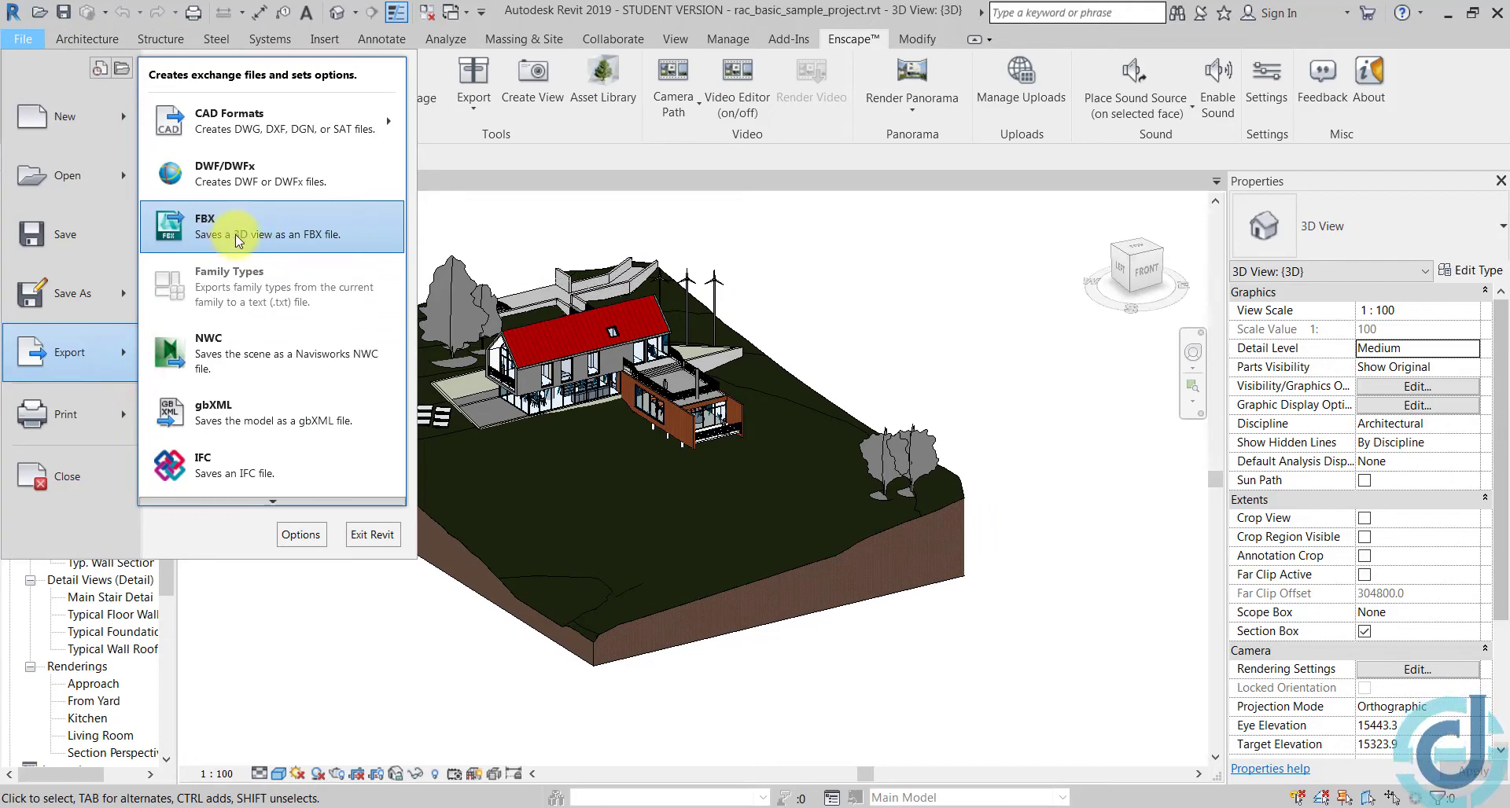
pyautogui.click(983, 306)
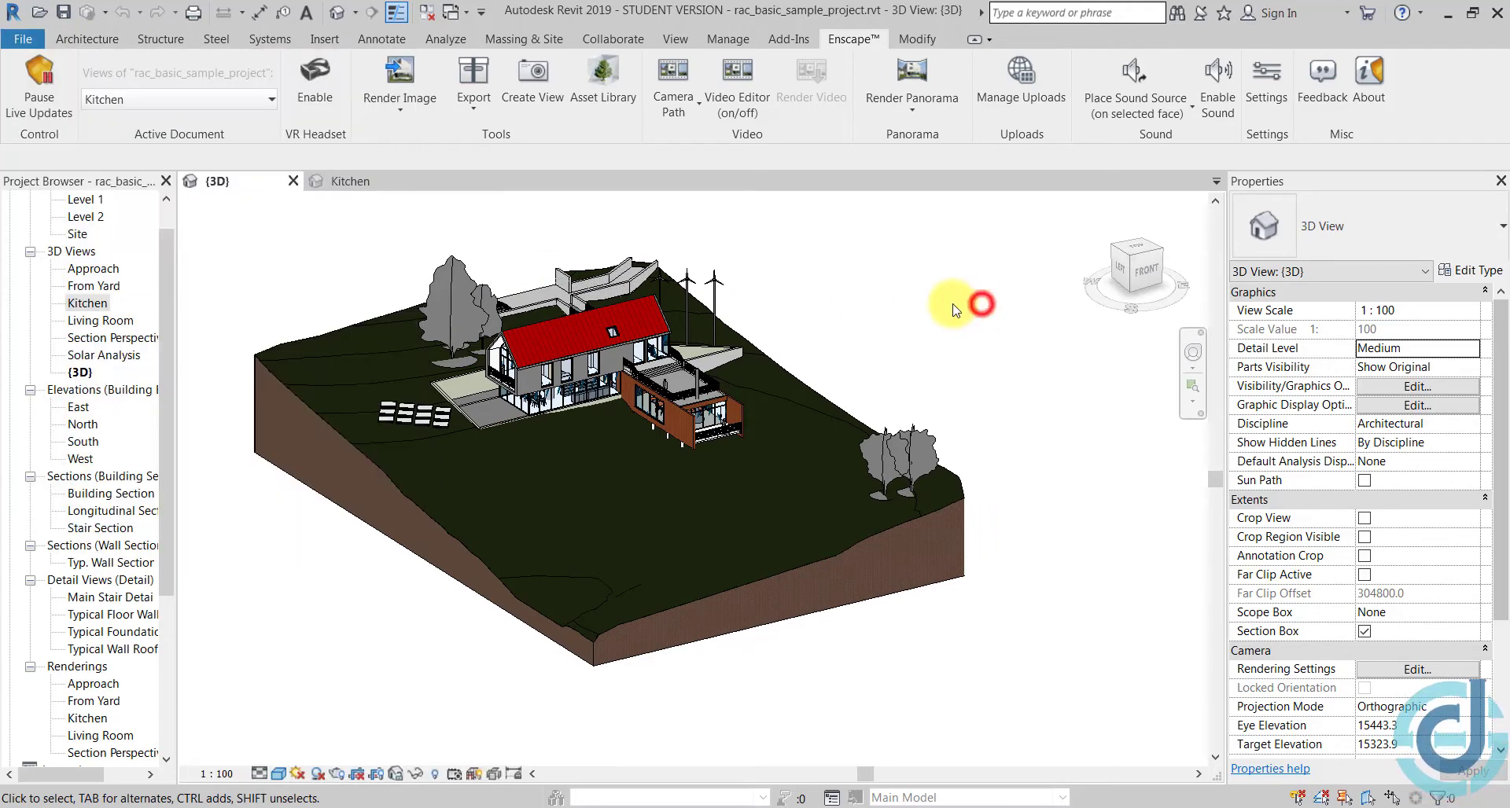
pyautogui.click(473, 106)
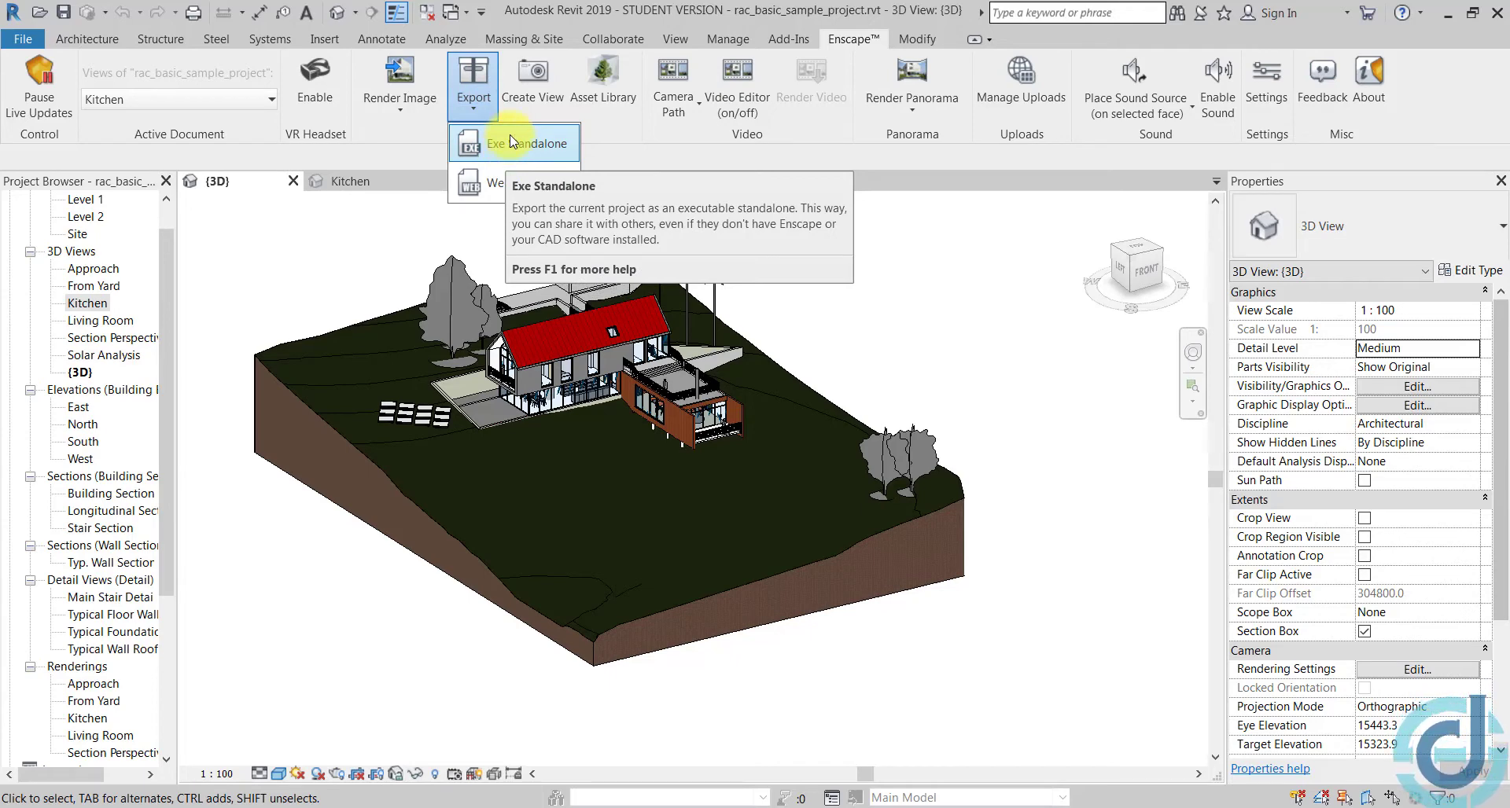
pyautogui.click(945, 322)
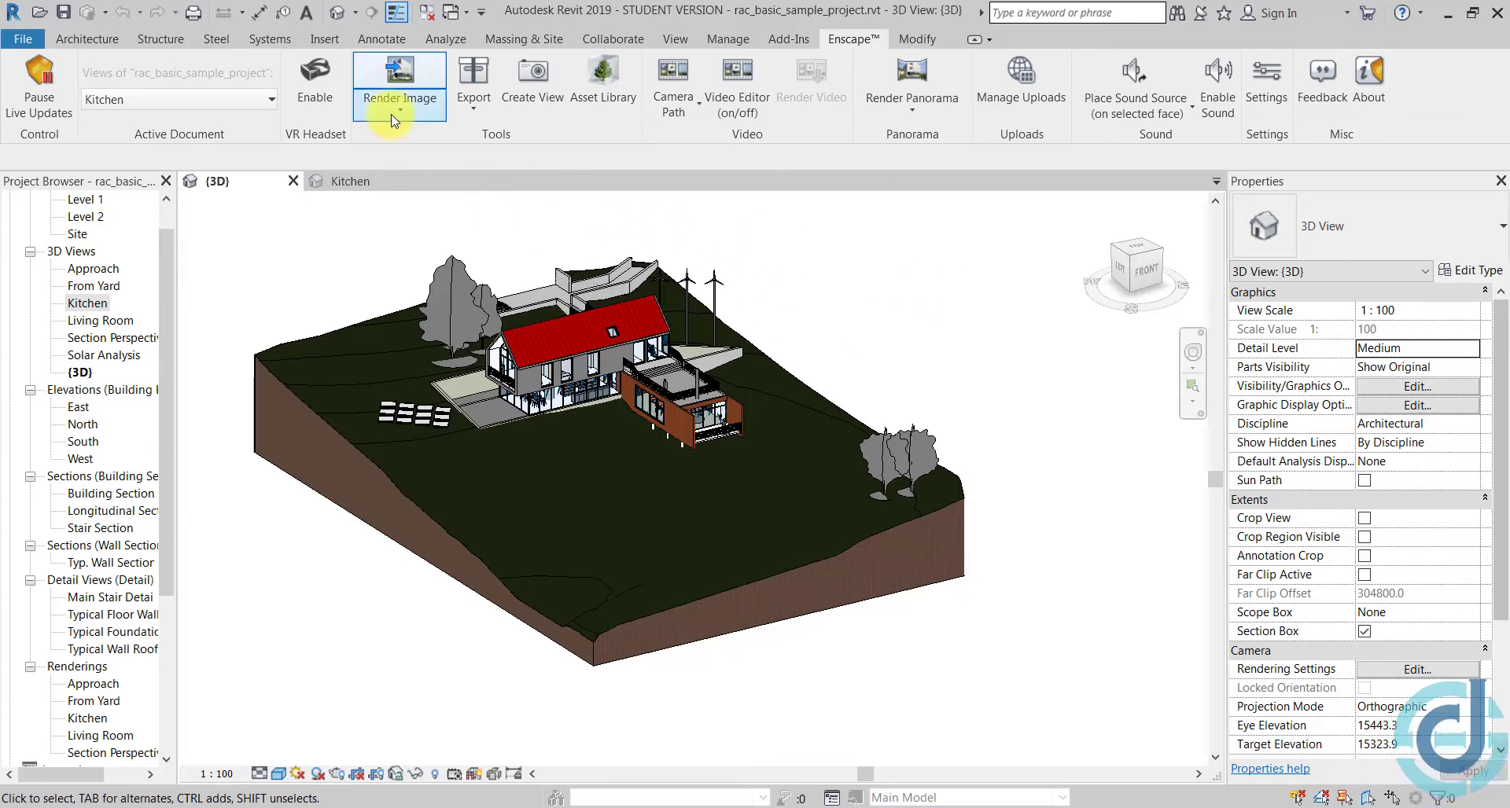
pyautogui.click(497, 111)
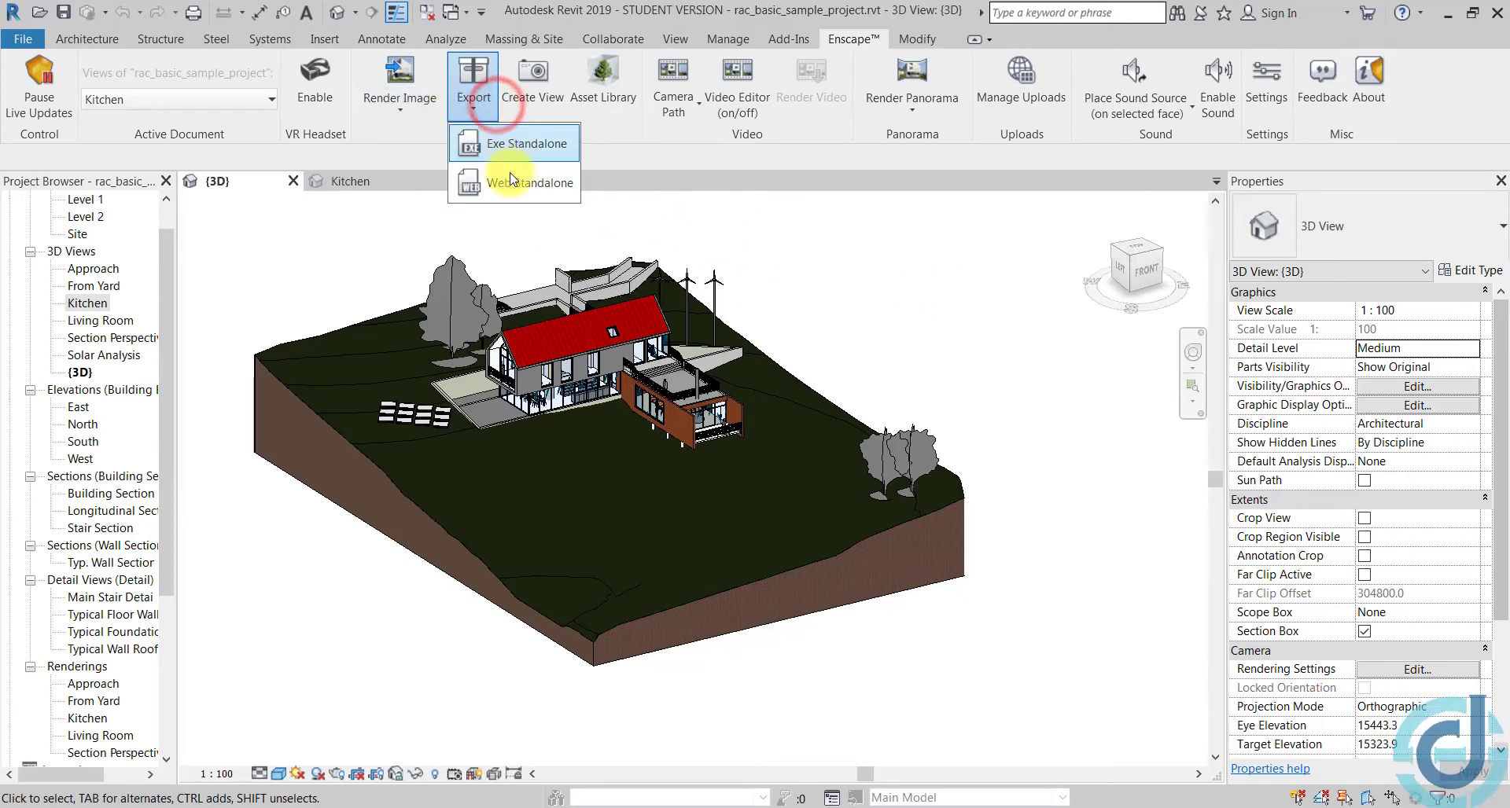
pyautogui.click(885, 288)
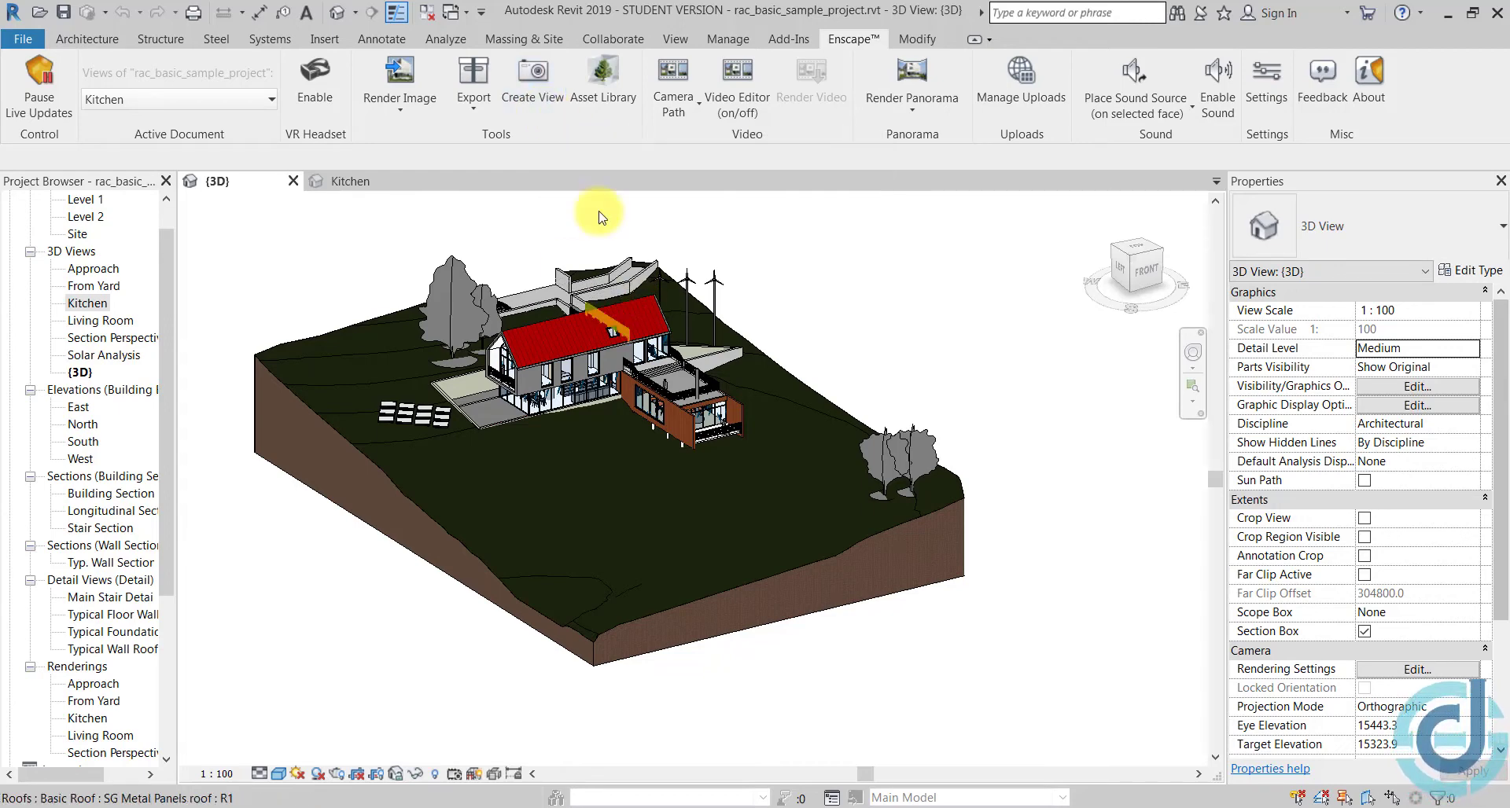
# Orbit to a back-left view of the house and save it as 'Enscape View 1'
pyautogui.moveTo(438, 225)
pyautogui.mouseDown(button='middle')
pyautogui.moveTo(541, 239)
pyautogui.moveTo(486, 303)
pyautogui.mouseUp(button='middle')
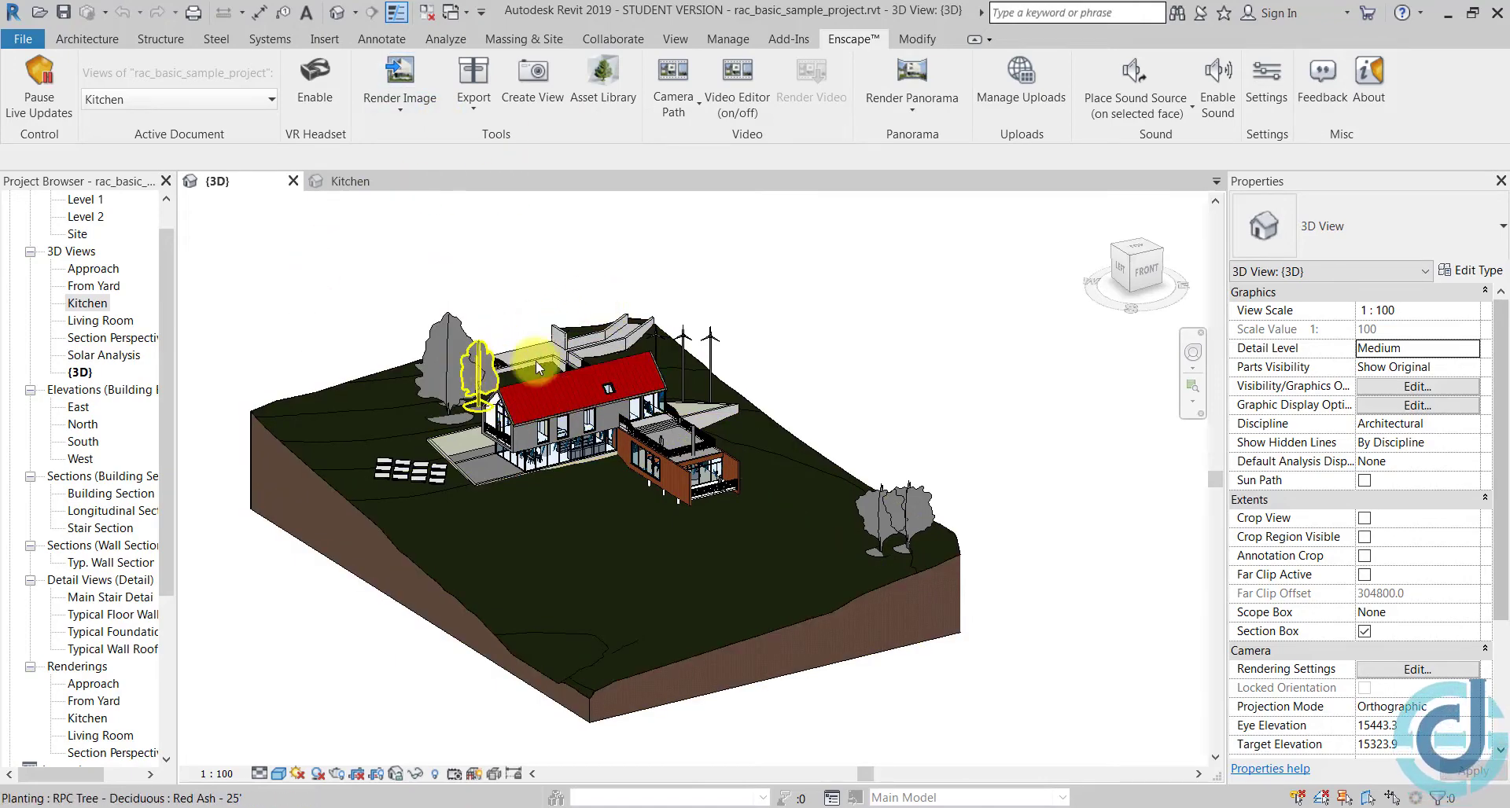
pyautogui.scroll(2, 621, 448)
pyautogui.scroll(2, 620, 456)
pyautogui.moveTo(620, 456)
pyautogui.mouseDown(button='middle')
pyautogui.moveTo(667, 462)
pyautogui.moveTo(502, 549)
pyautogui.moveTo(617, 432)
pyautogui.mouseUp(button='middle')
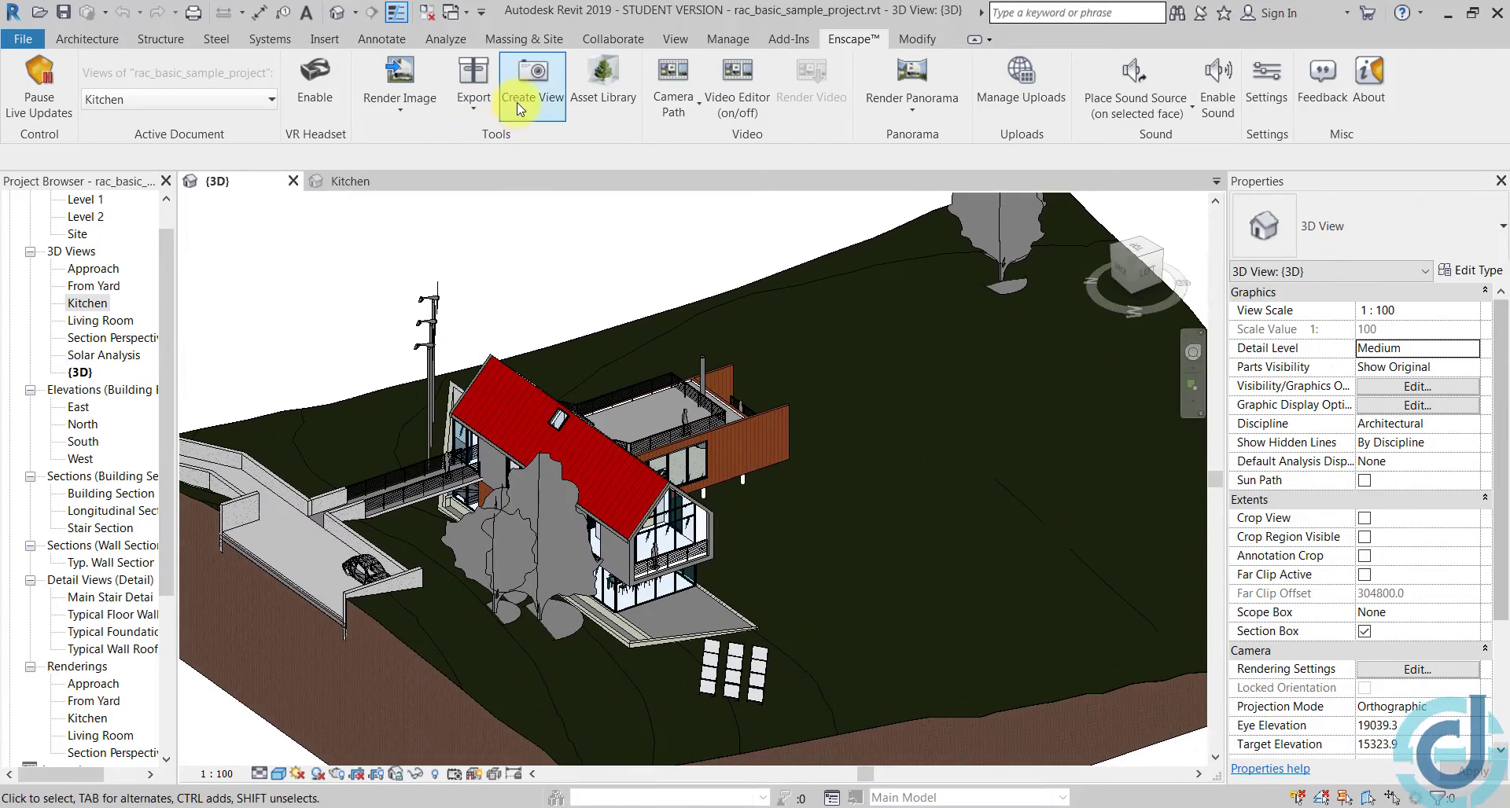
pyautogui.click(519, 101)
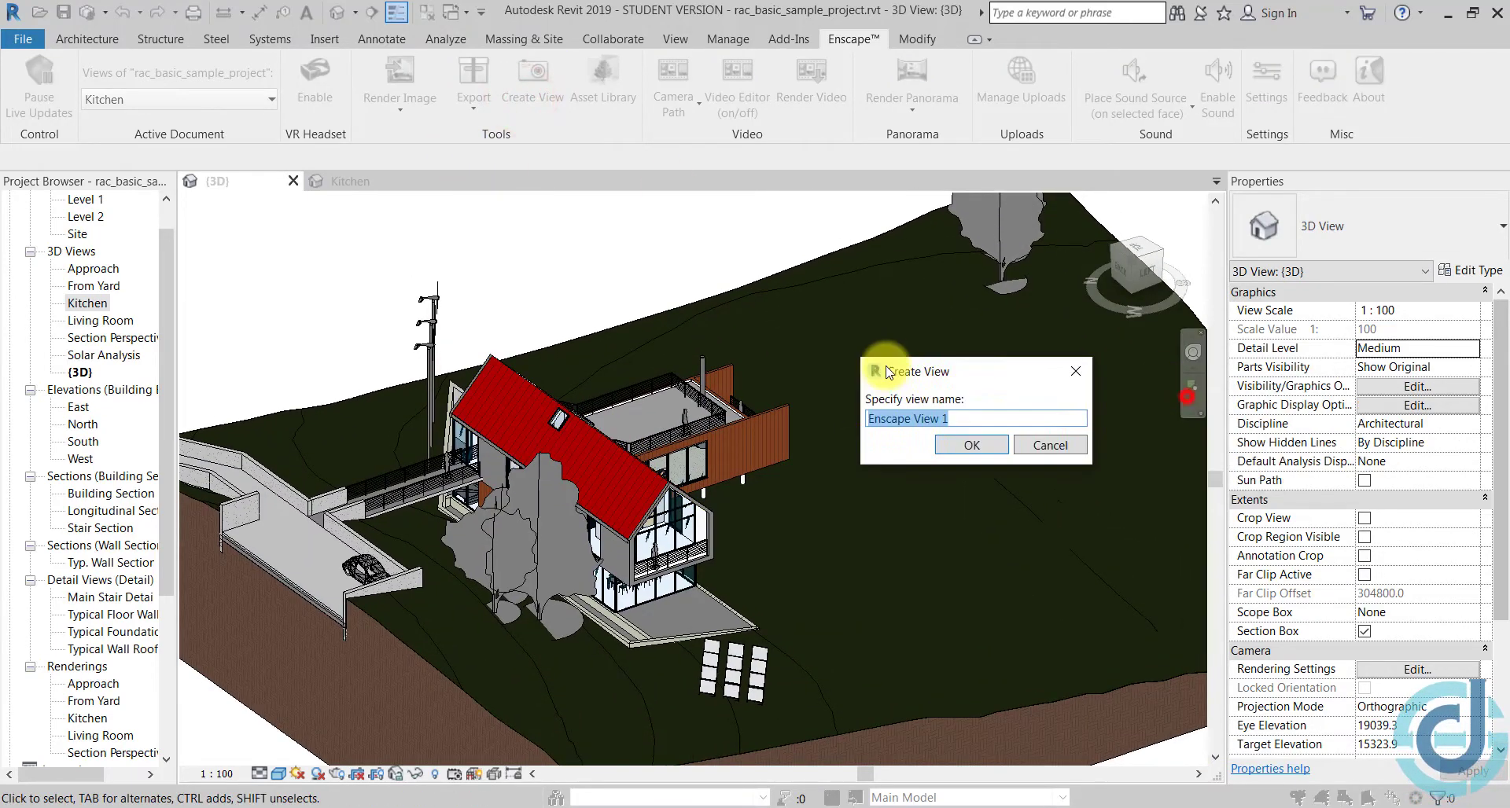
pyautogui.moveTo(889, 372); pyautogui.dragTo(840, 365)
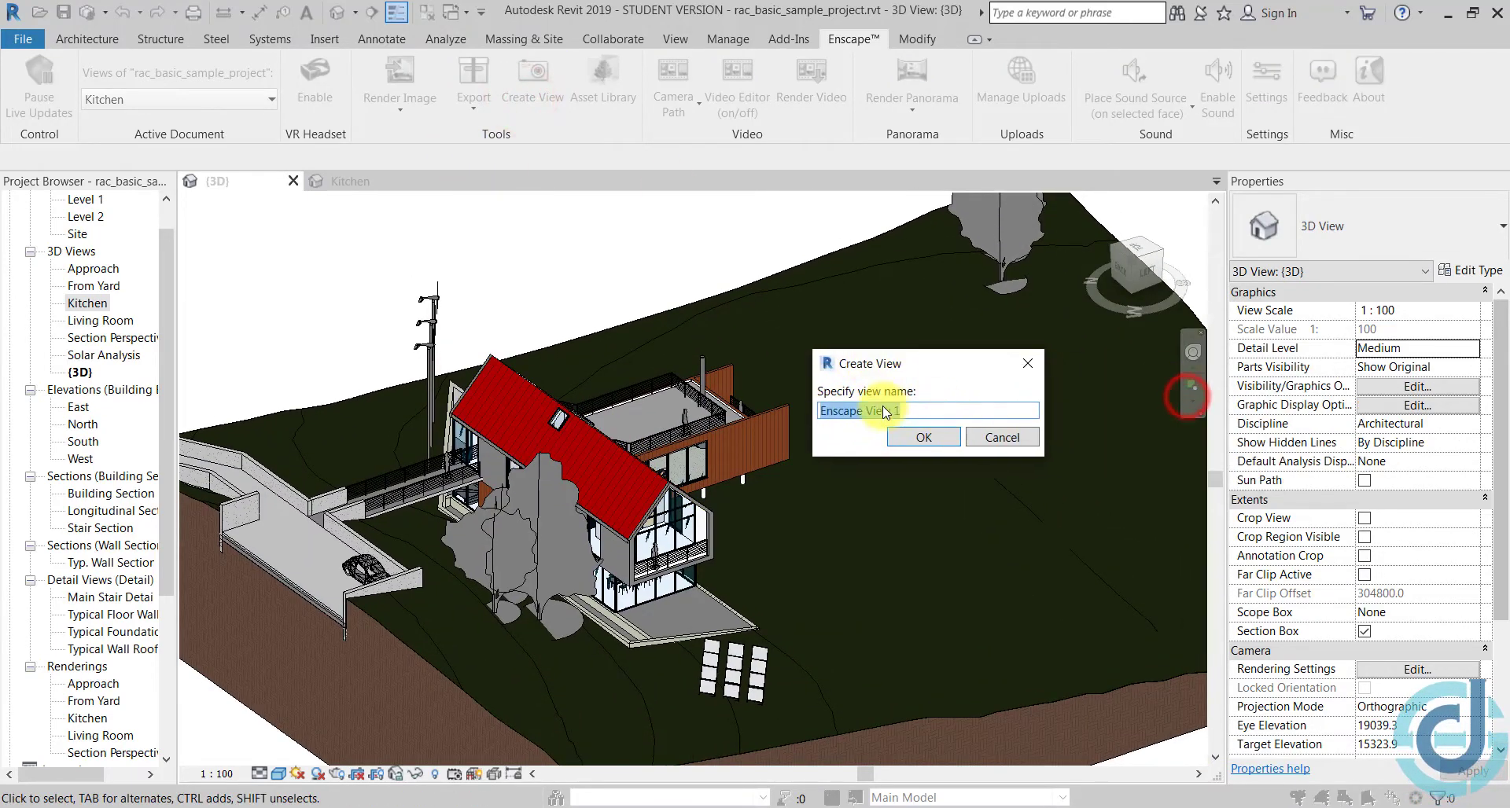
pyautogui.click(919, 438)
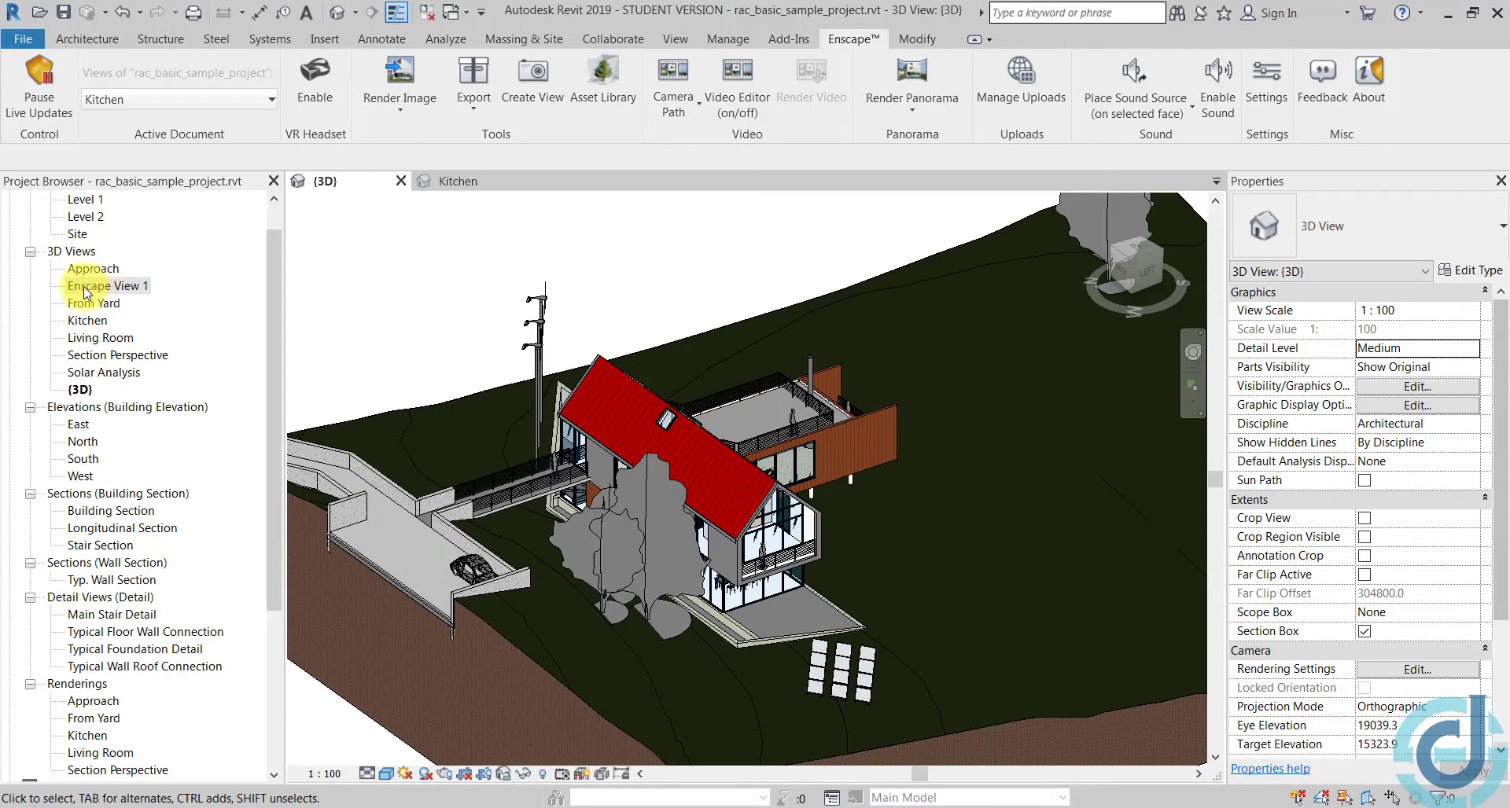
pyautogui.doubleClick(121, 289)
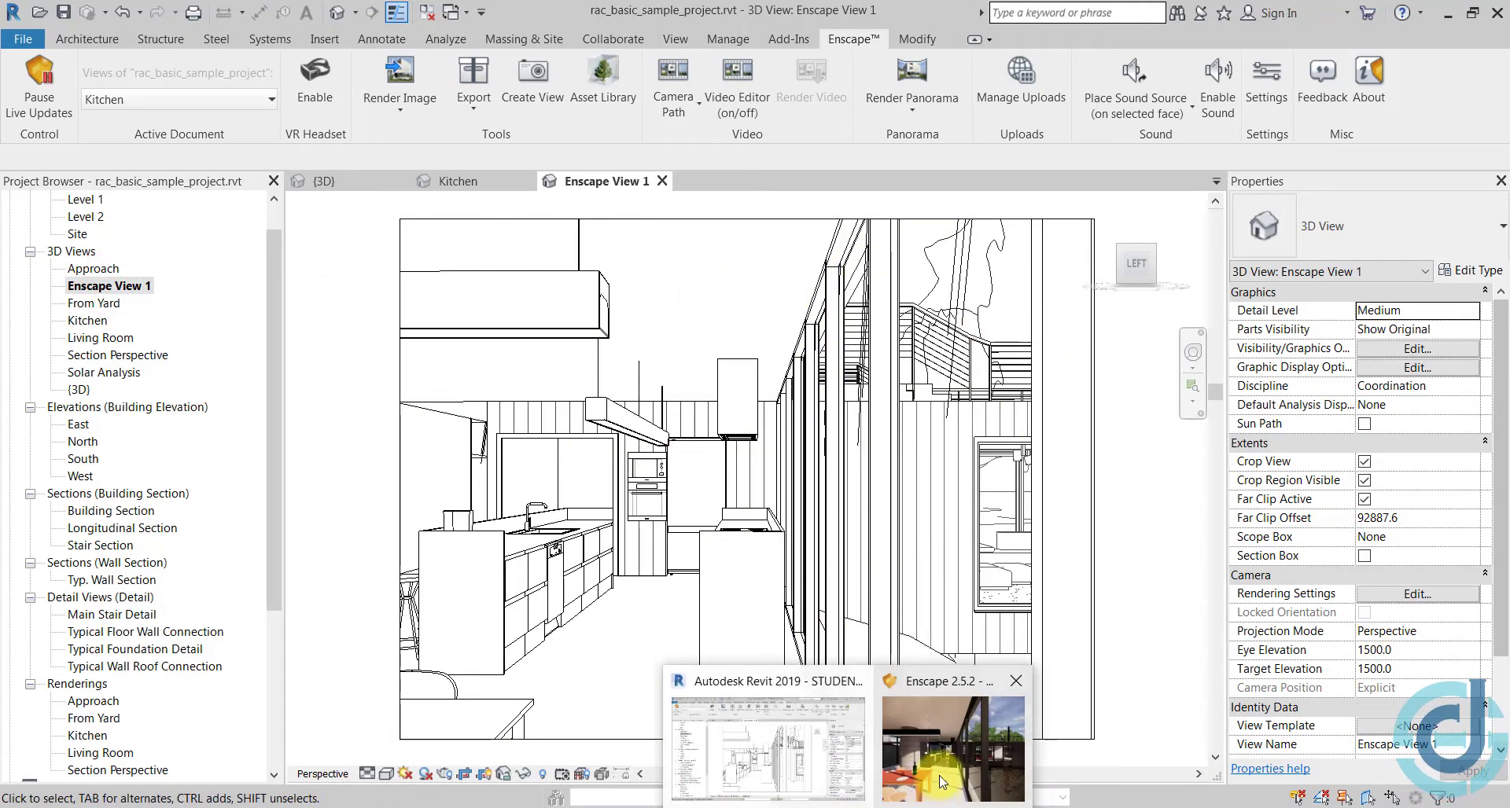
pyautogui.click(956, 758)
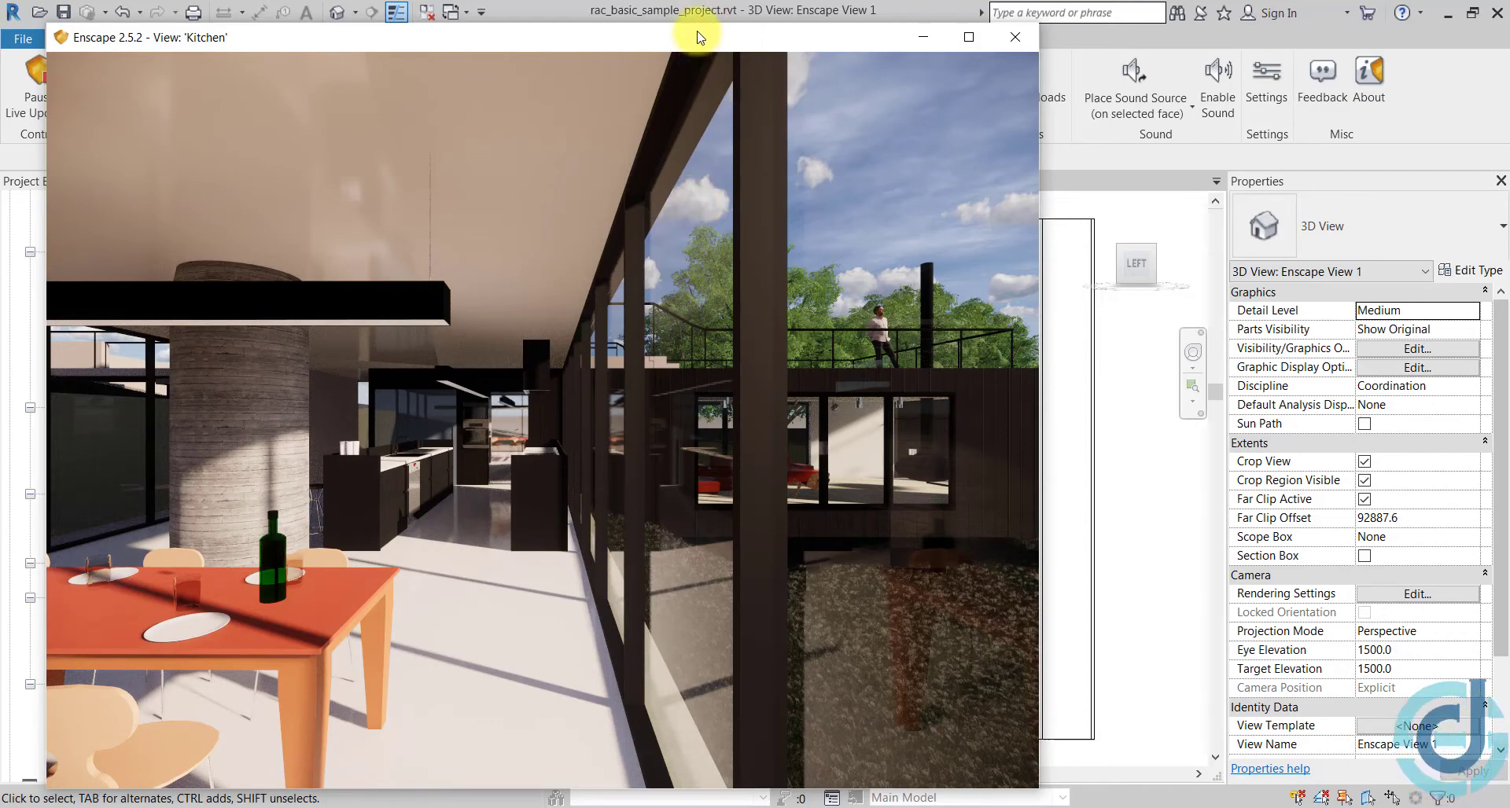
pyautogui.click(700, 10)
pyautogui.doubleClick(700, 11)
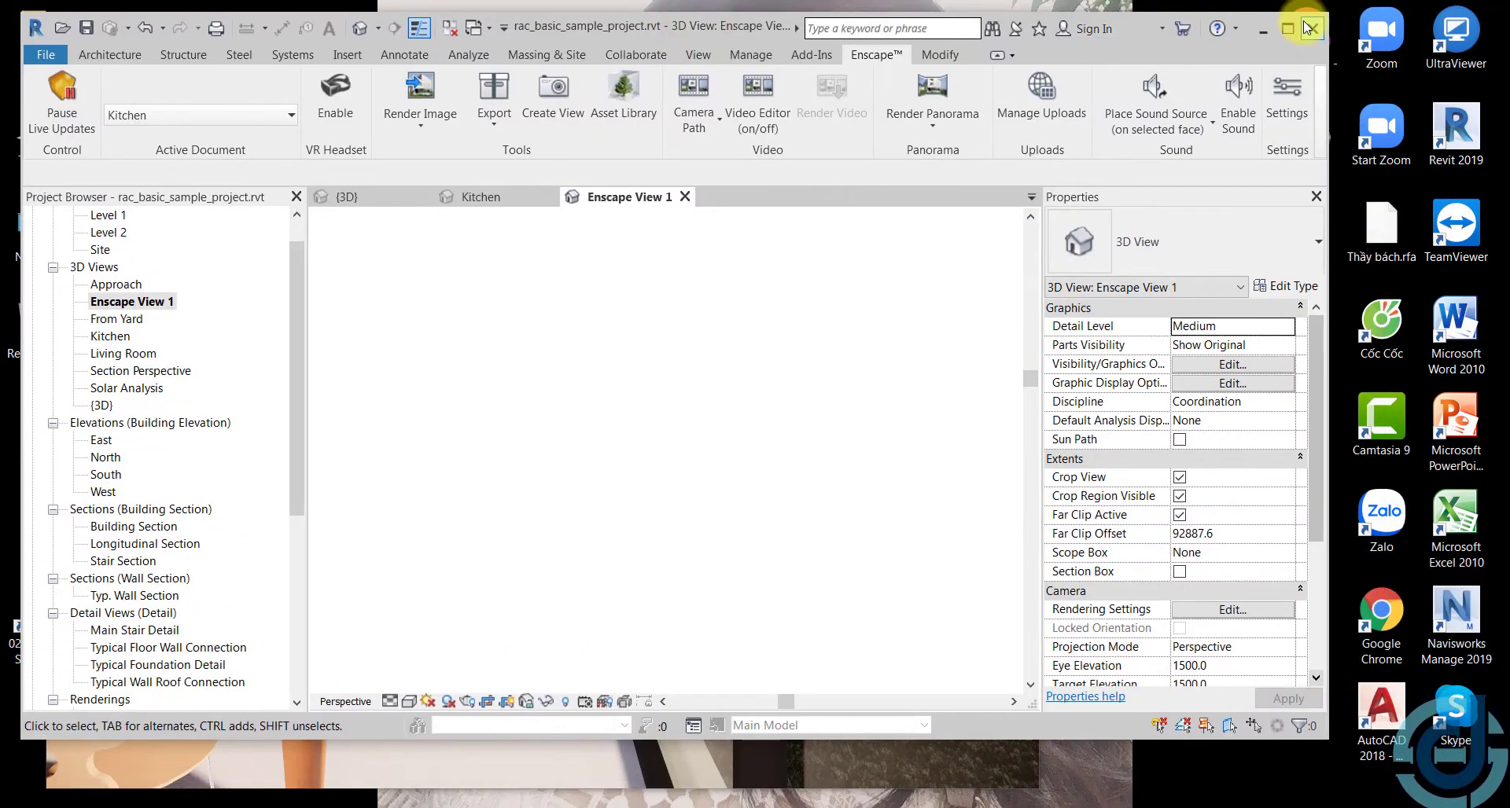
pyautogui.click(1287, 28)
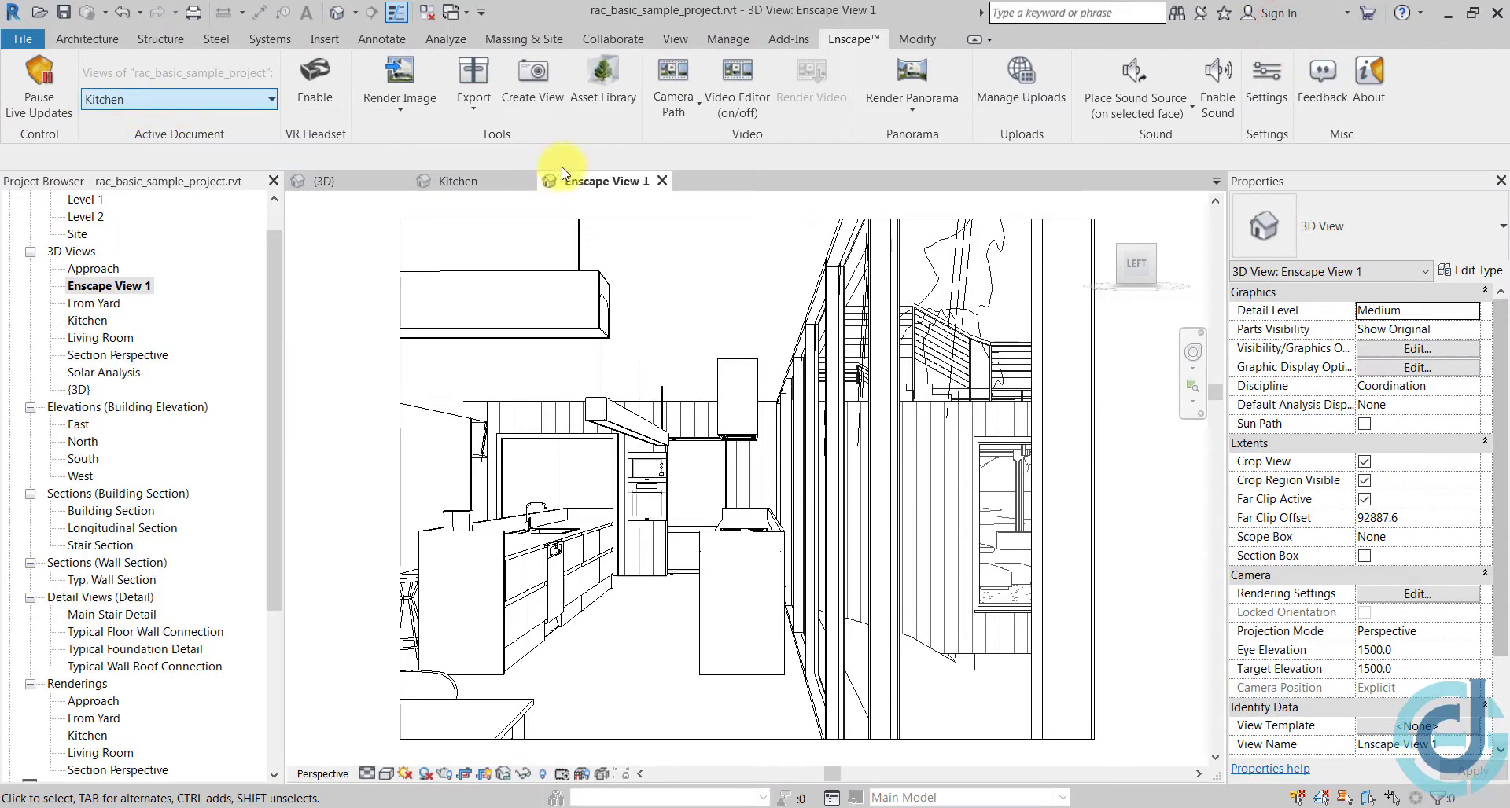
pyautogui.click(349, 276)
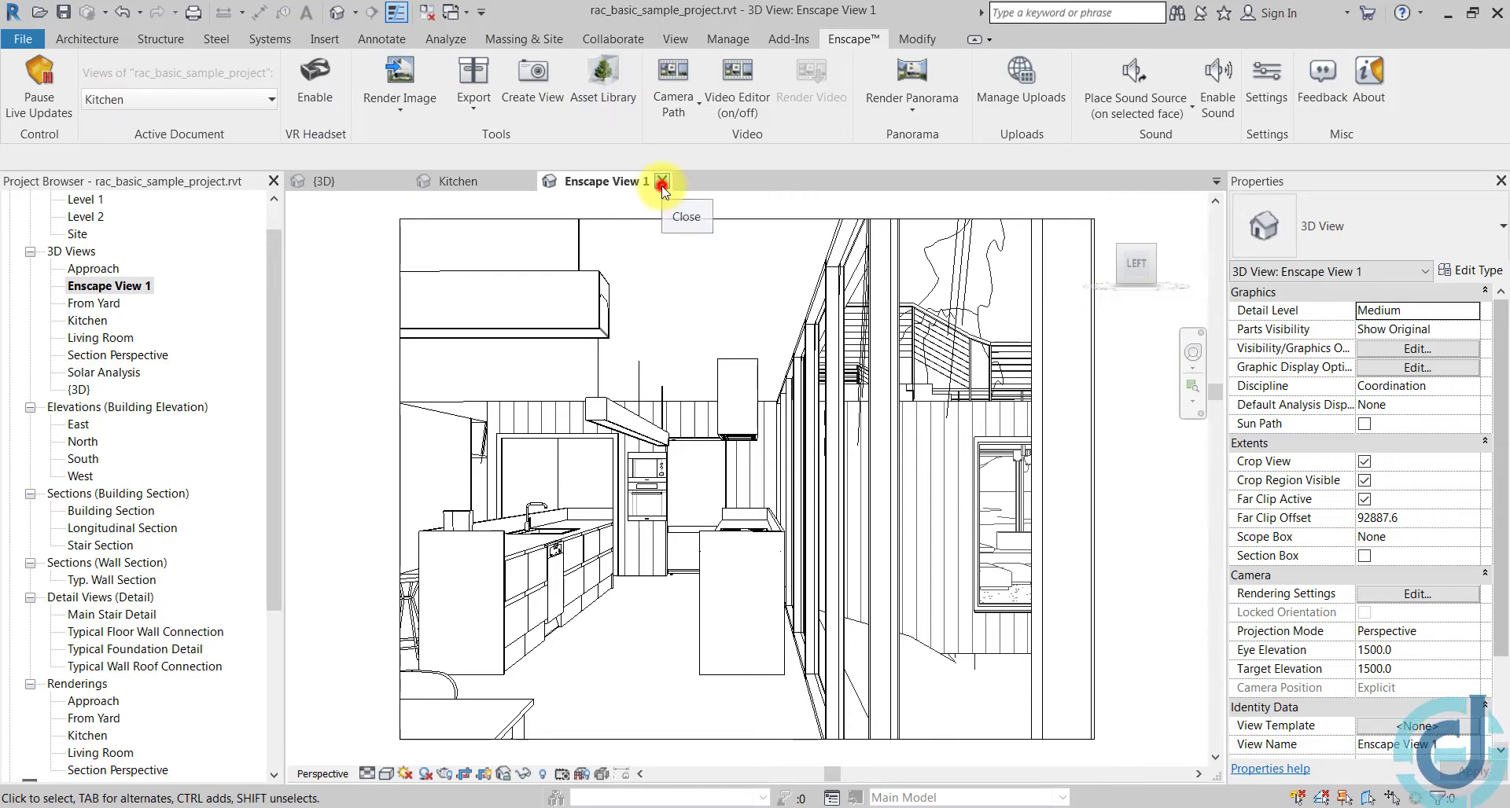
pyautogui.click(662, 185)
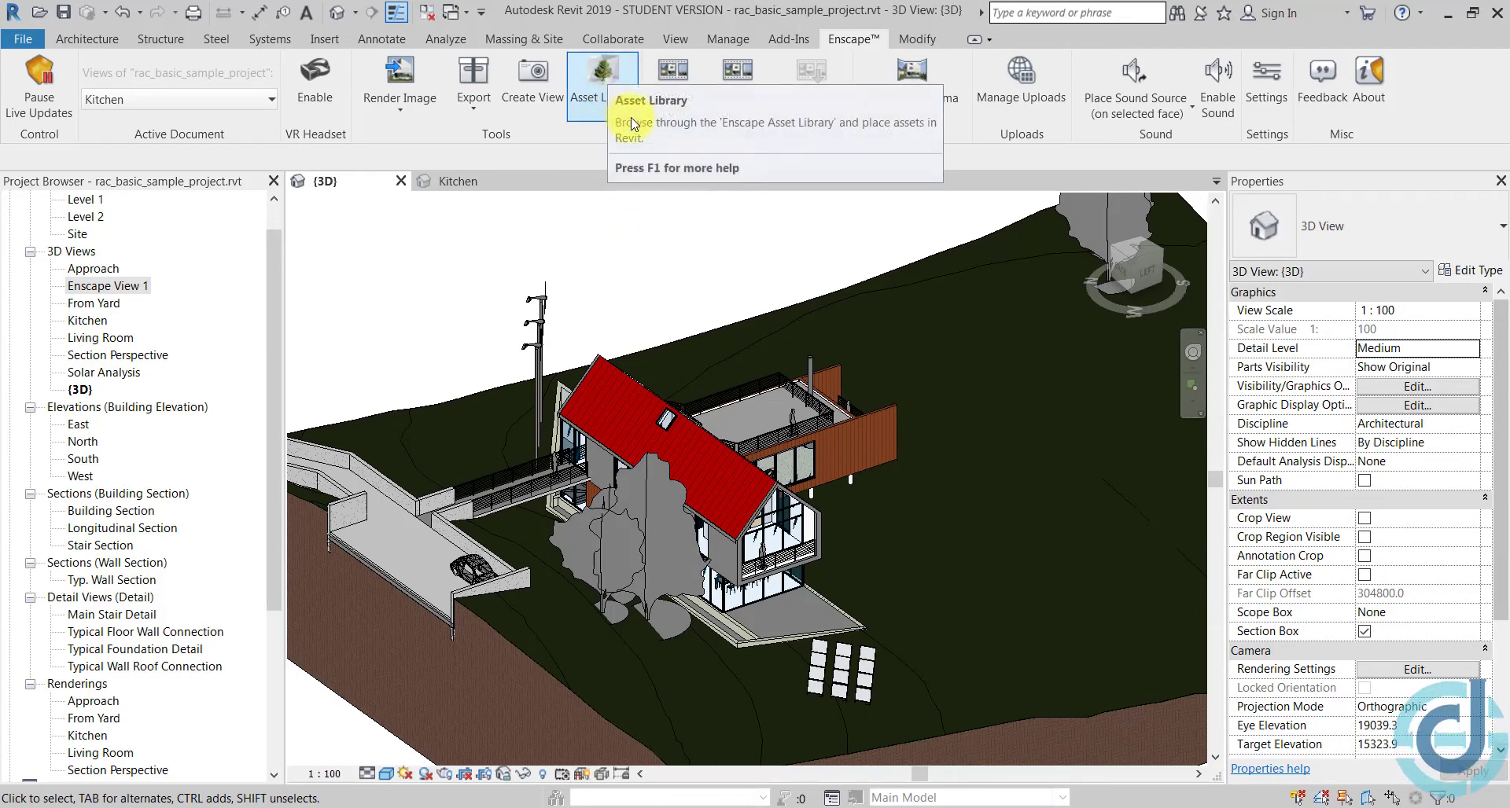
# In the Asset Library, browse to Vegetation and choose the orange-leaved tree
pyautogui.click(603, 118)
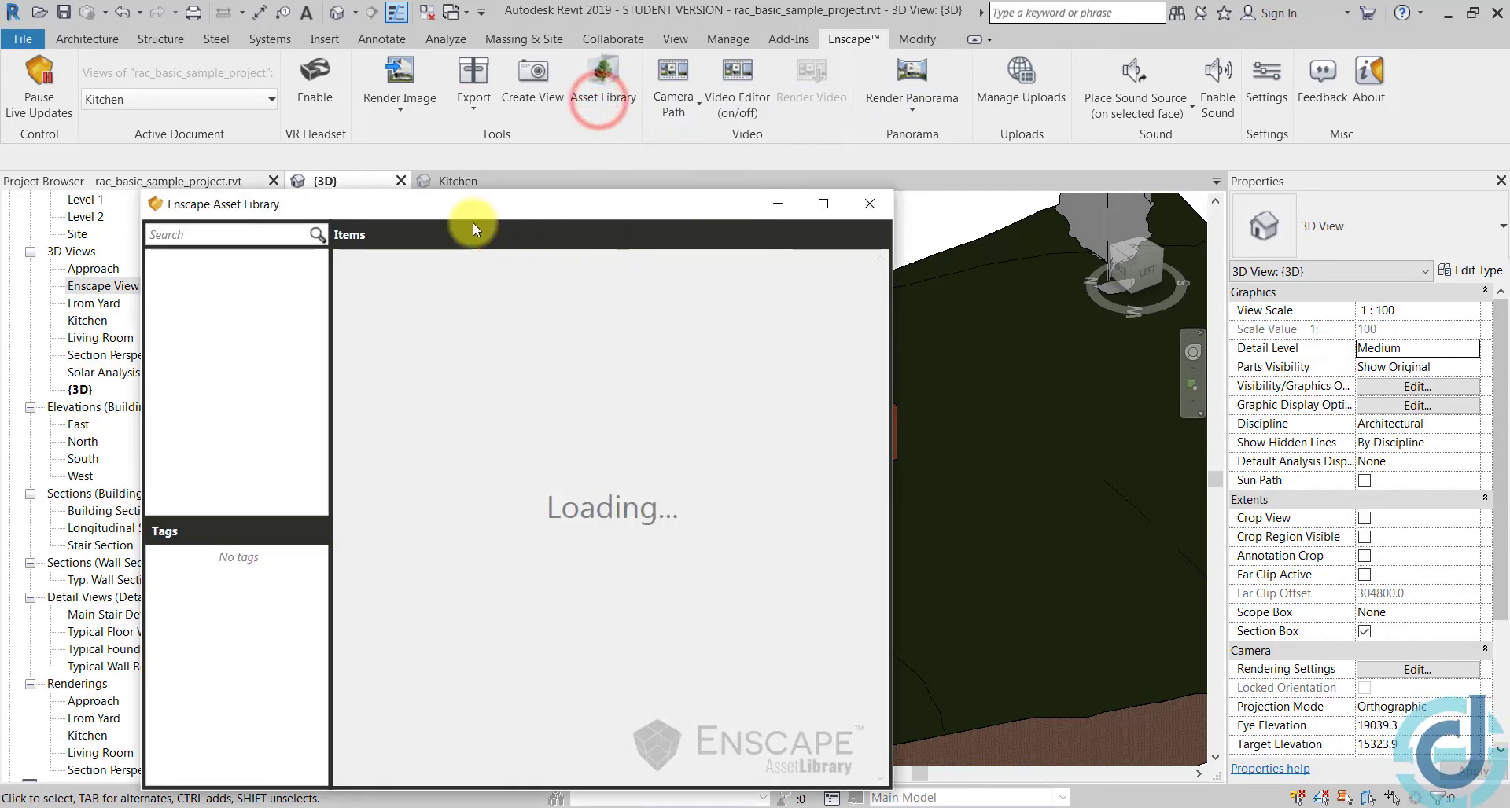
pyautogui.moveTo(444, 213)
pyautogui.mouseDown()
pyautogui.moveTo(436, 177)
pyautogui.moveTo(376, 129)
pyautogui.mouseUp()
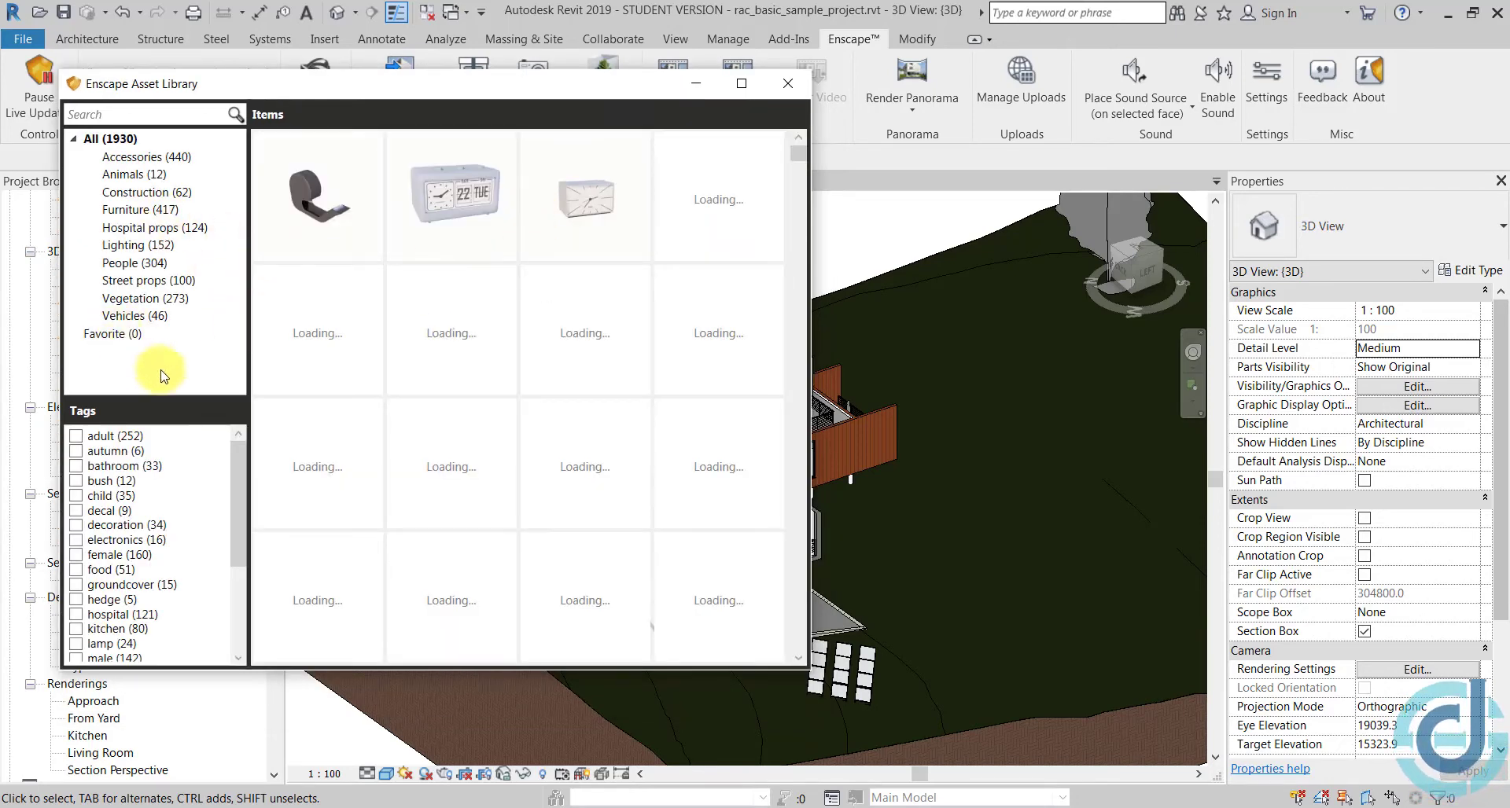
pyautogui.click(141, 160)
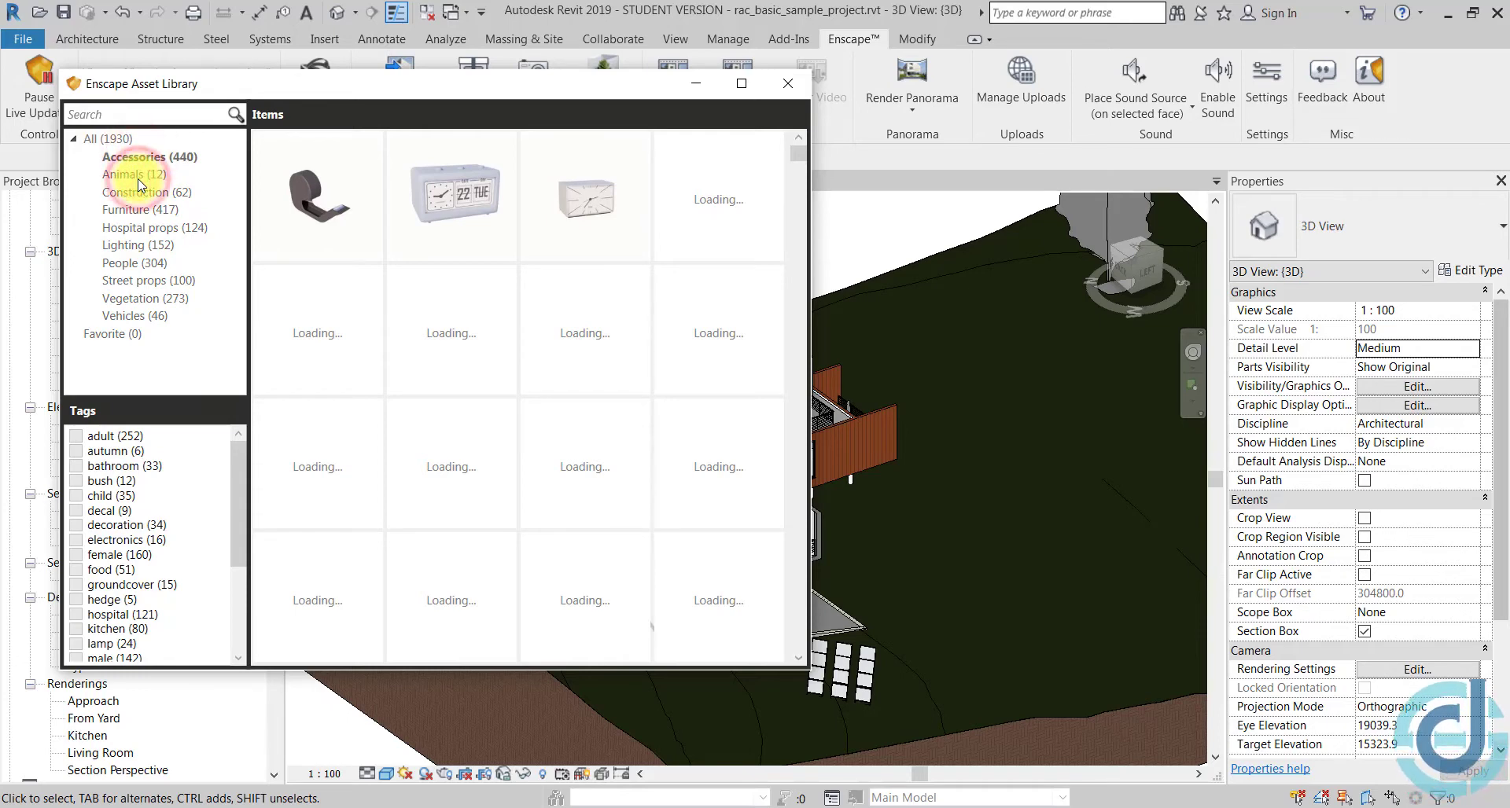
pyautogui.click(137, 180)
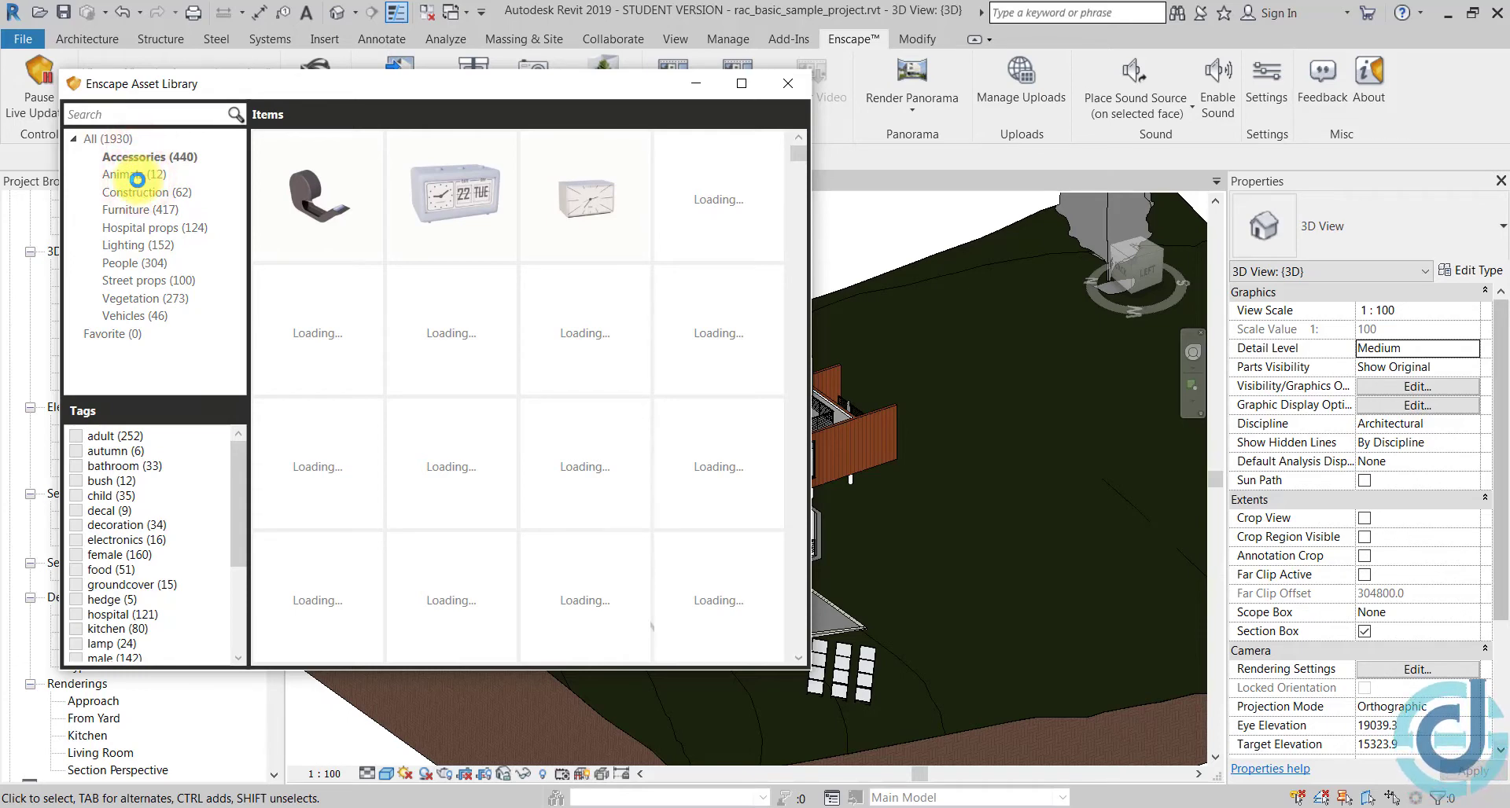
pyautogui.click(142, 303)
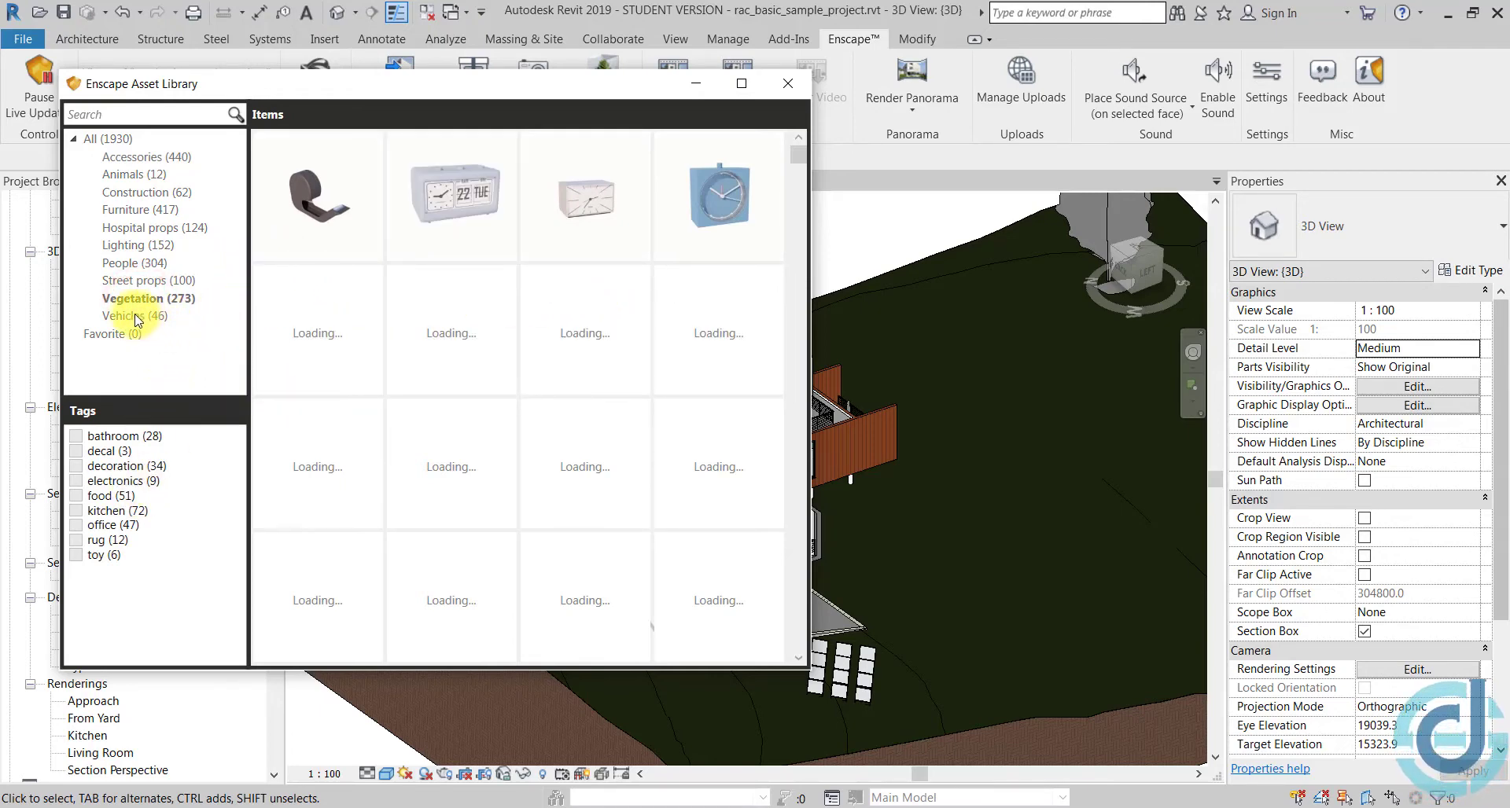
pyautogui.click(201, 299)
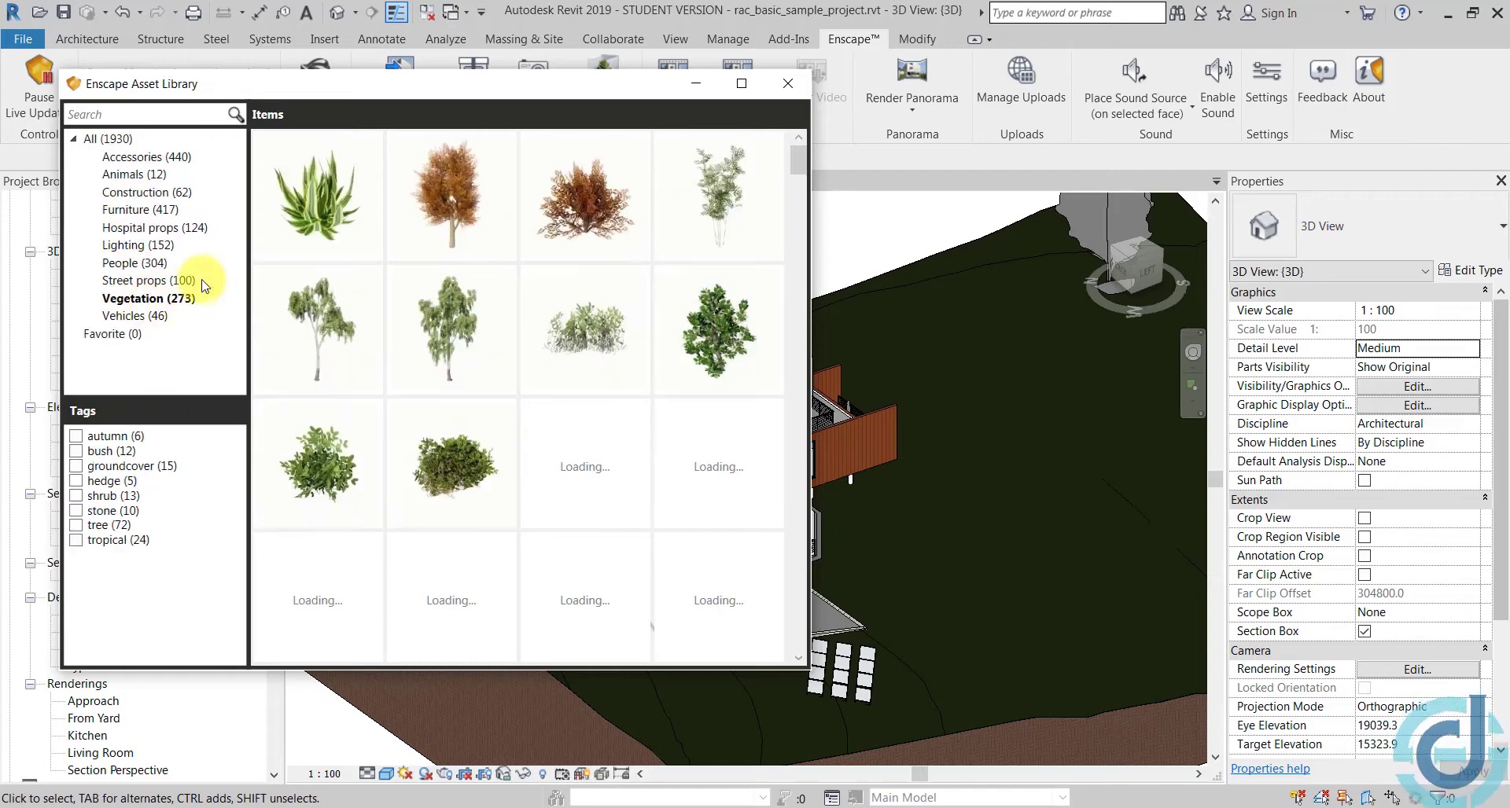
pyautogui.click(467, 222)
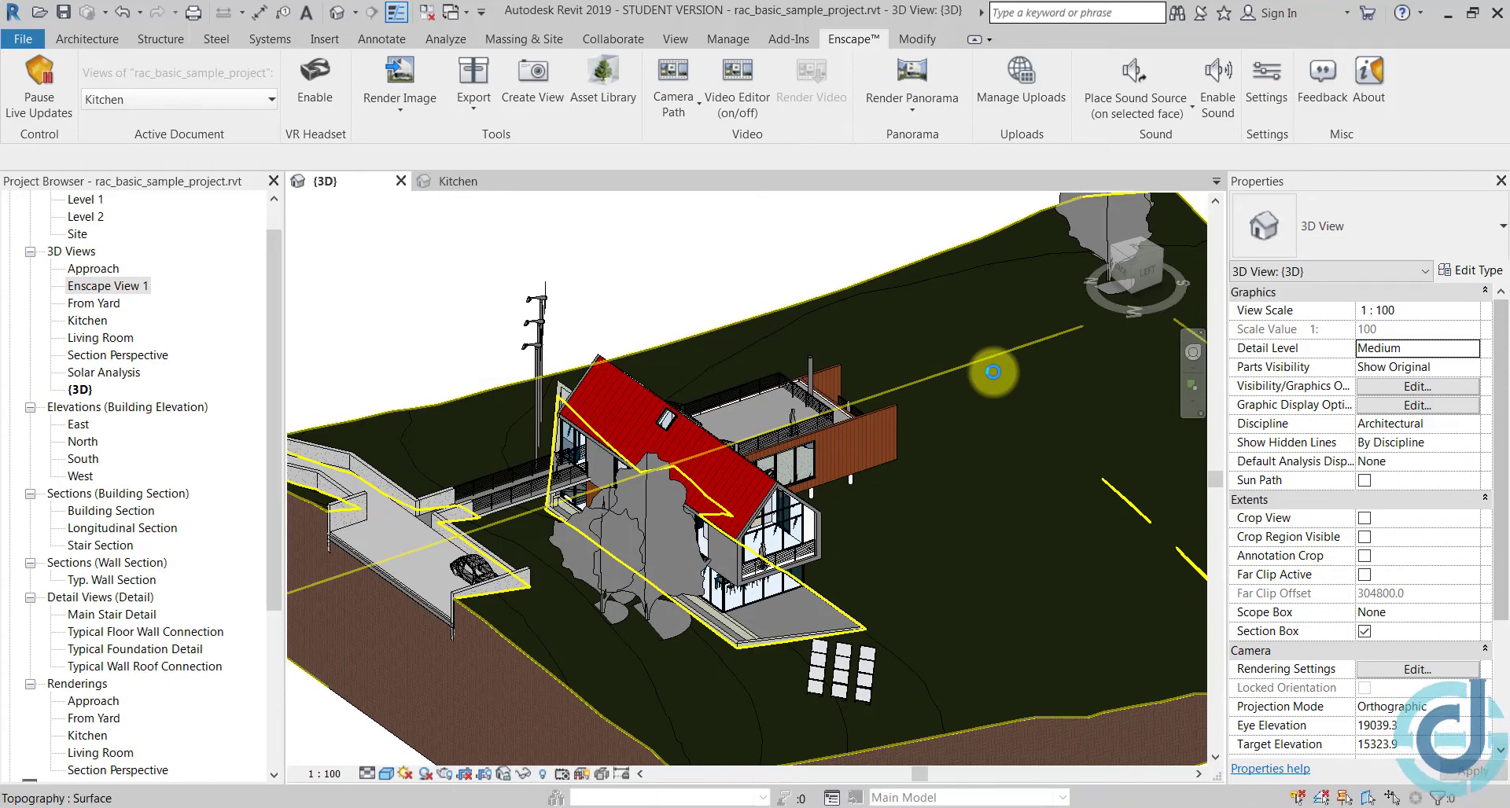
# Place three Balm trees in a row on the terrain right of the house
pyautogui.click(999, 390)
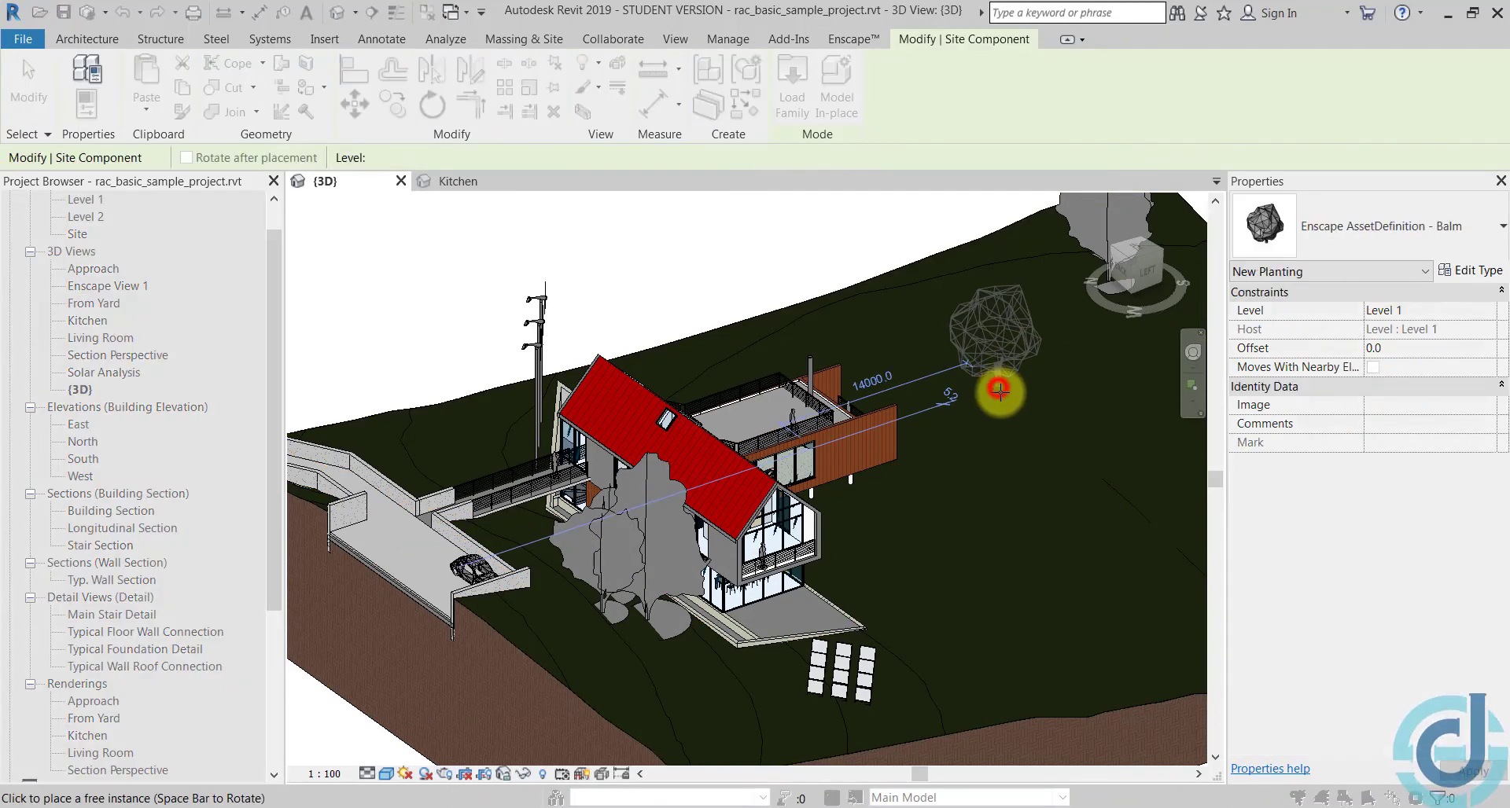
pyautogui.click(1020, 441)
pyautogui.click(1060, 495)
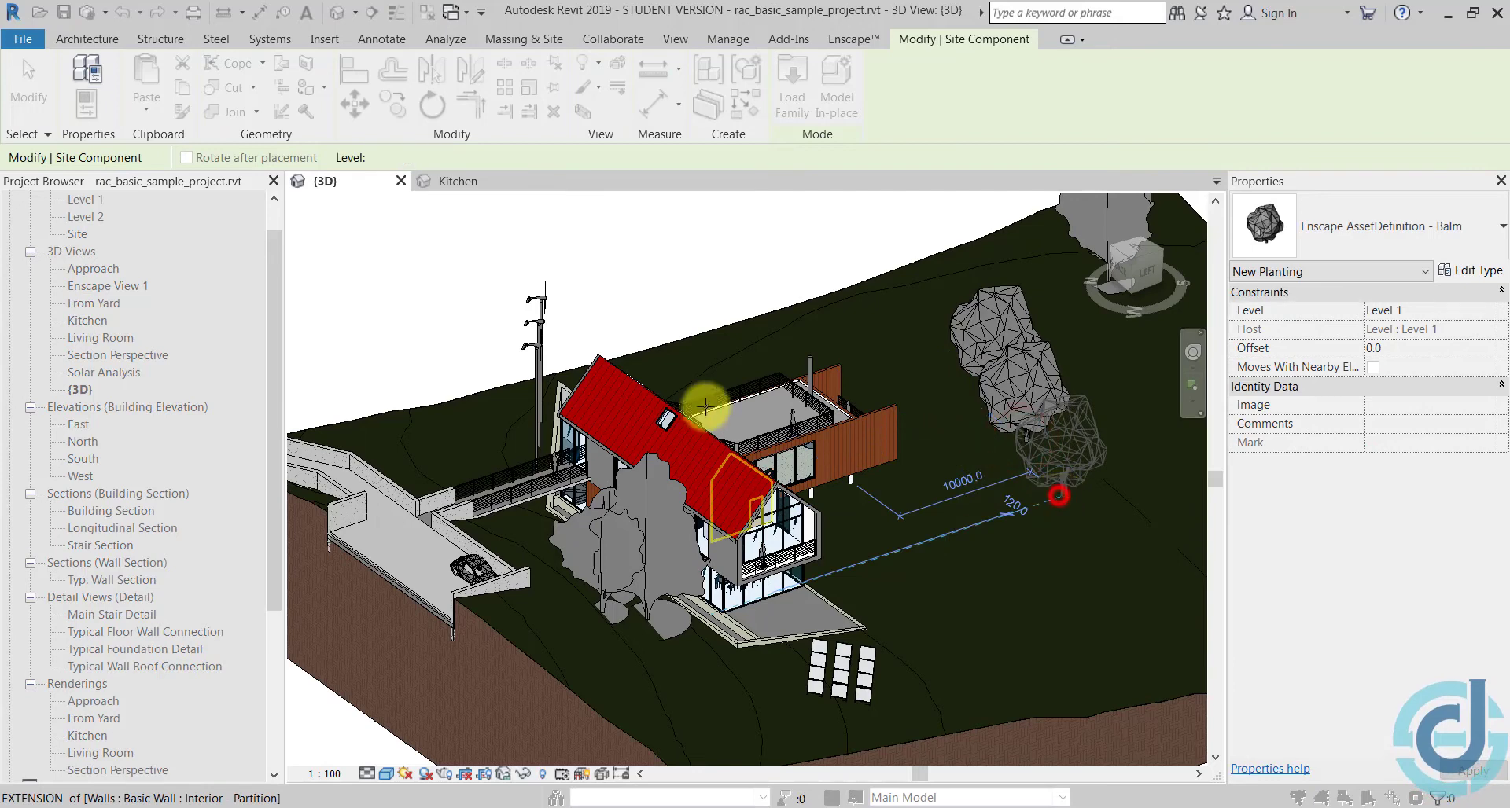
pyautogui.press('Escape')
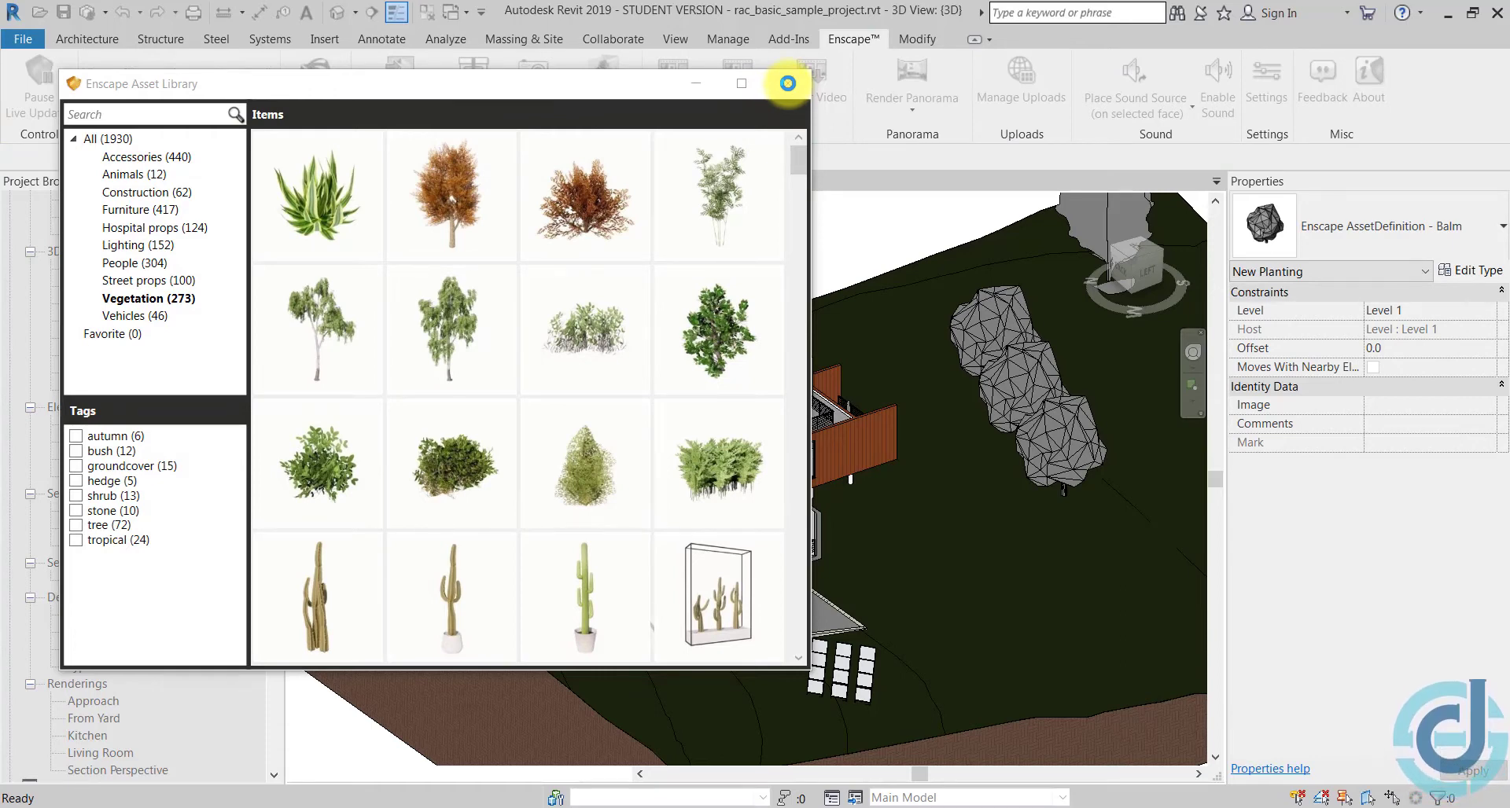
# Close the Asset Library and orbit to a less steep, left-panned view of the site
pyautogui.click(787, 83)
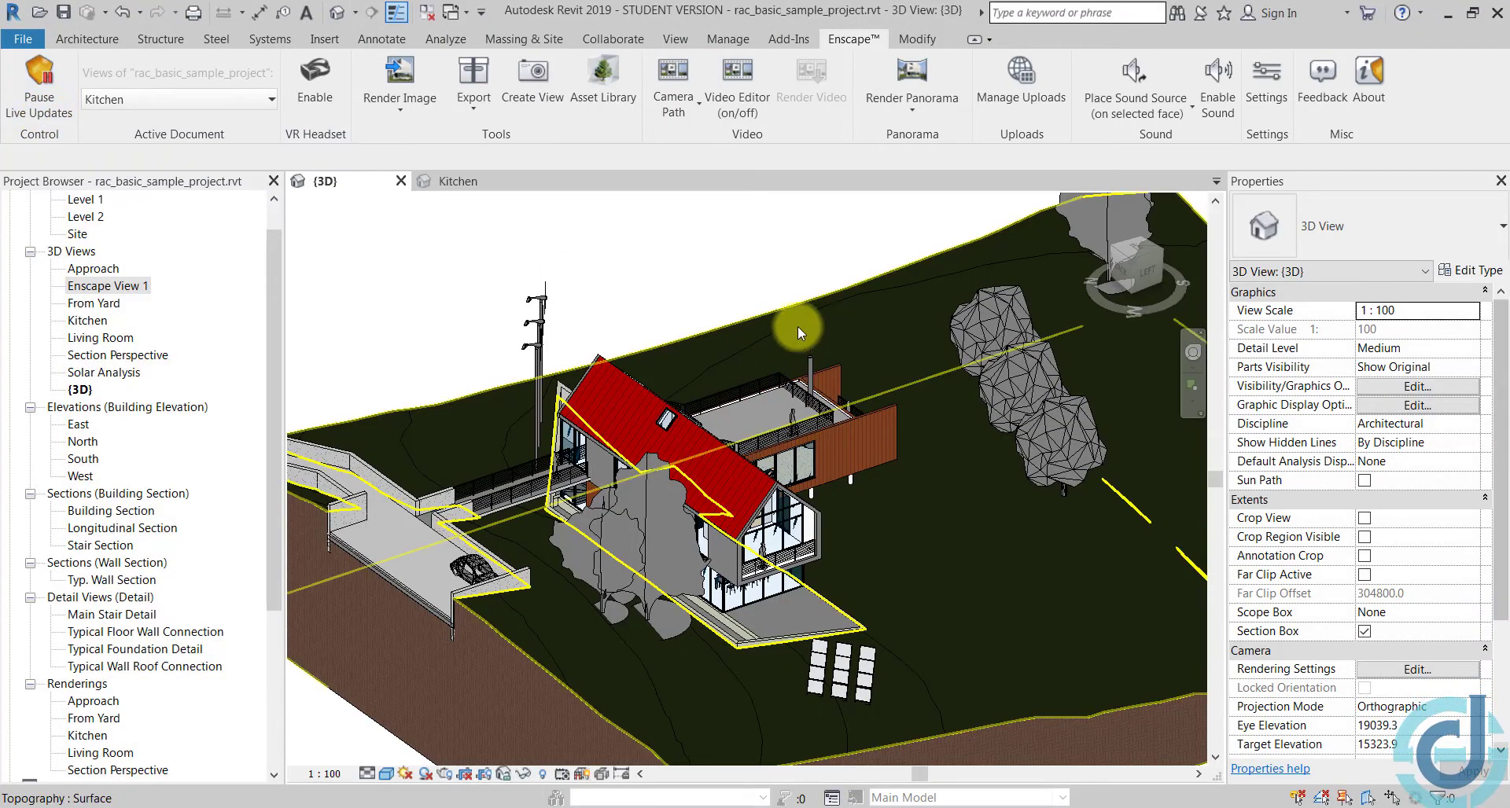
pyautogui.keyDown('shift'); pyautogui.moveTo(832, 308); pyautogui.dragTo(894, 318, button='middle'); pyautogui.keyUp('shift')
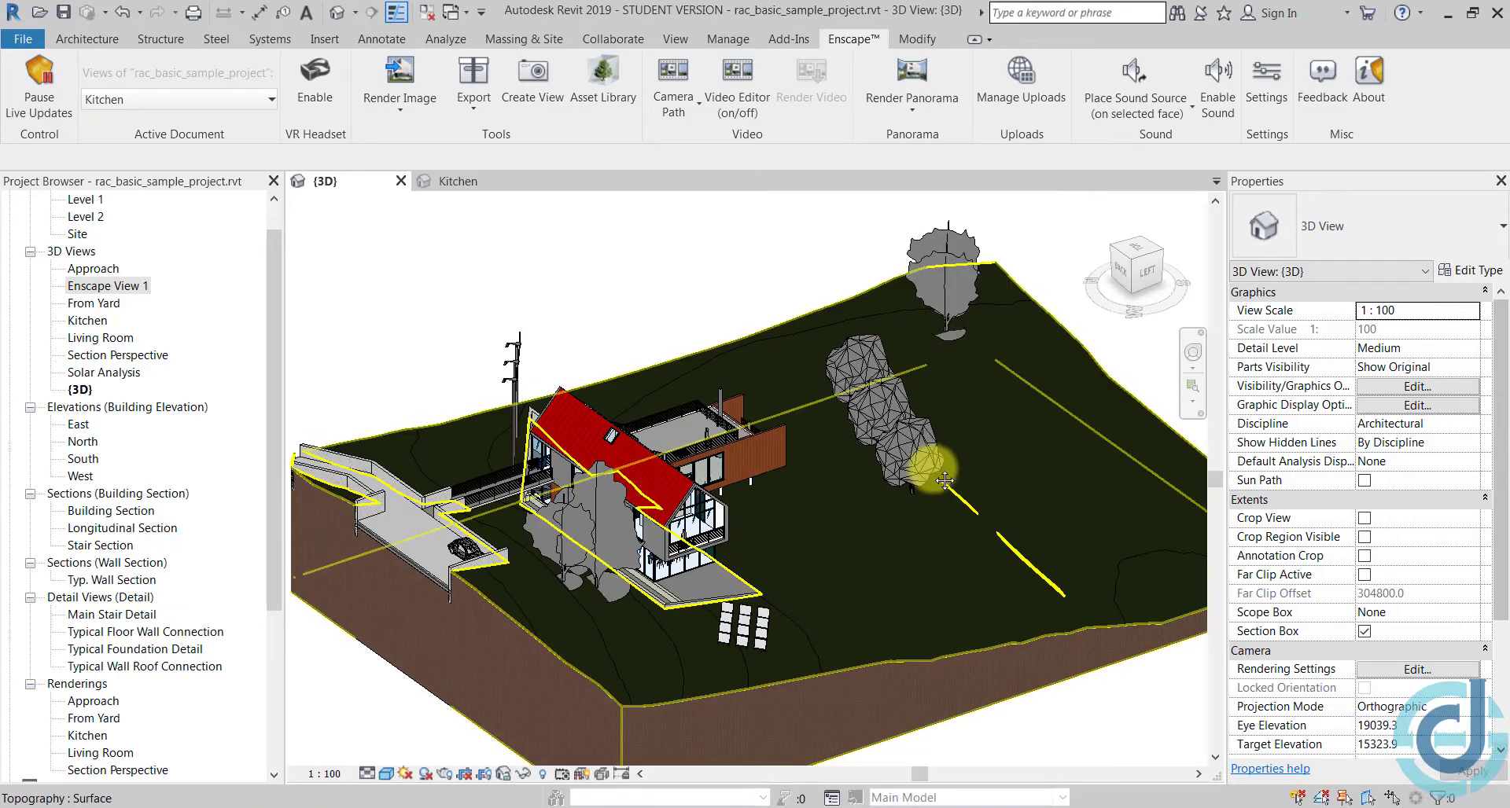
pyautogui.moveTo(945, 481); pyautogui.dragTo(845, 484, button='middle')
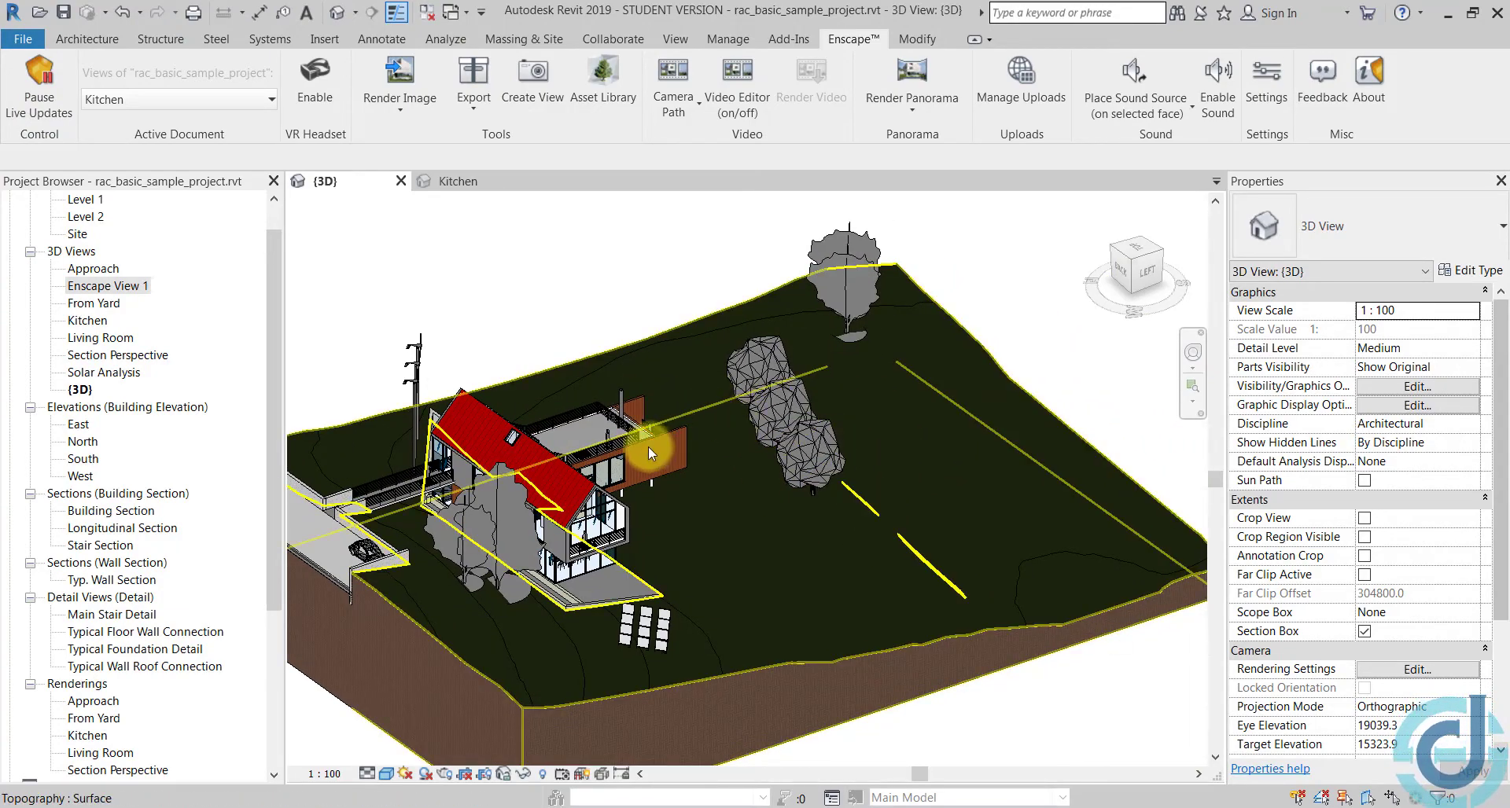
pyautogui.scroll(2, 814, 342)
# Set the Balm tree type's Height to 10000, then orbit around the resized trees
pyautogui.click(804, 351)
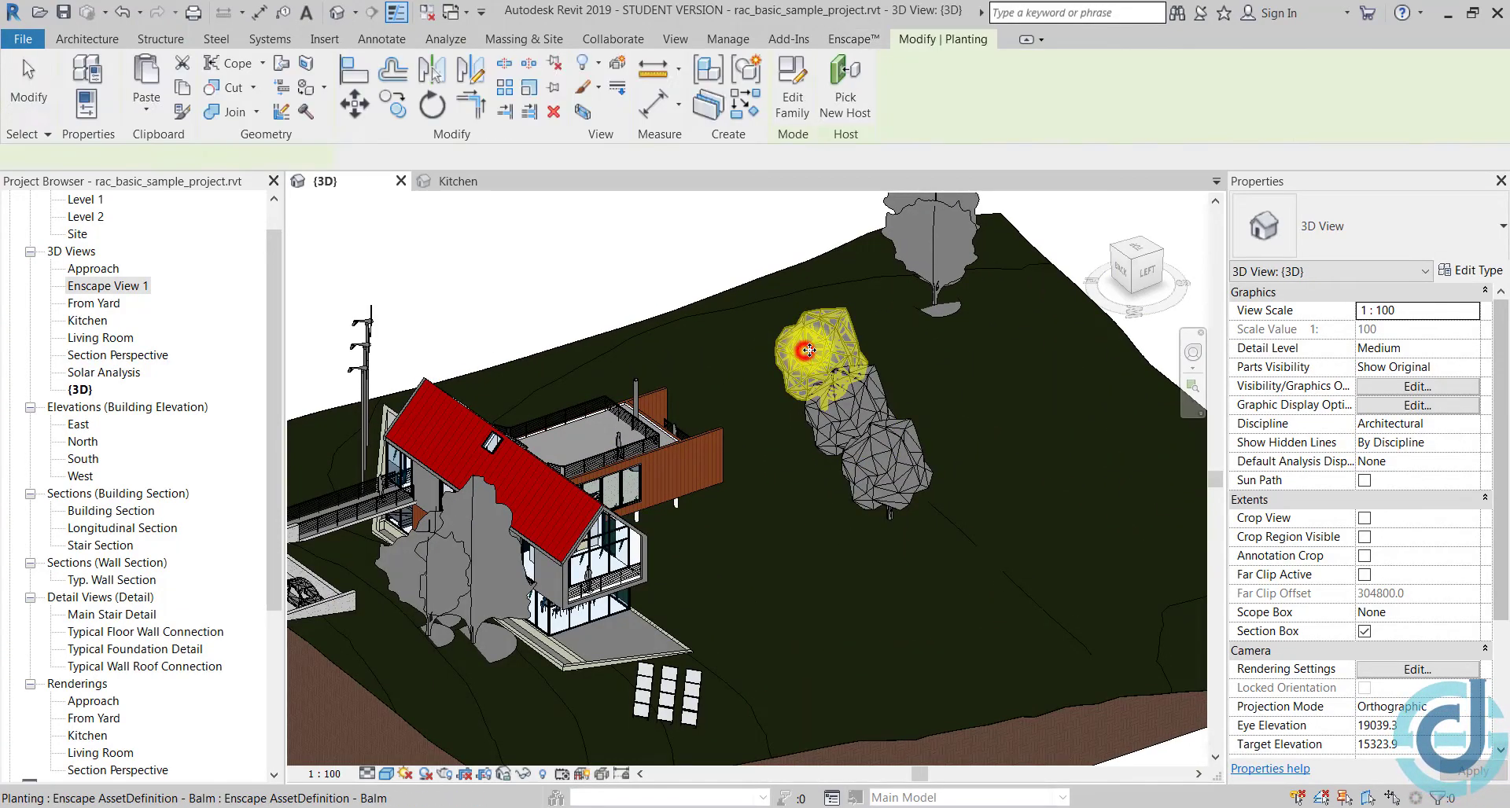
pyautogui.click(1475, 270)
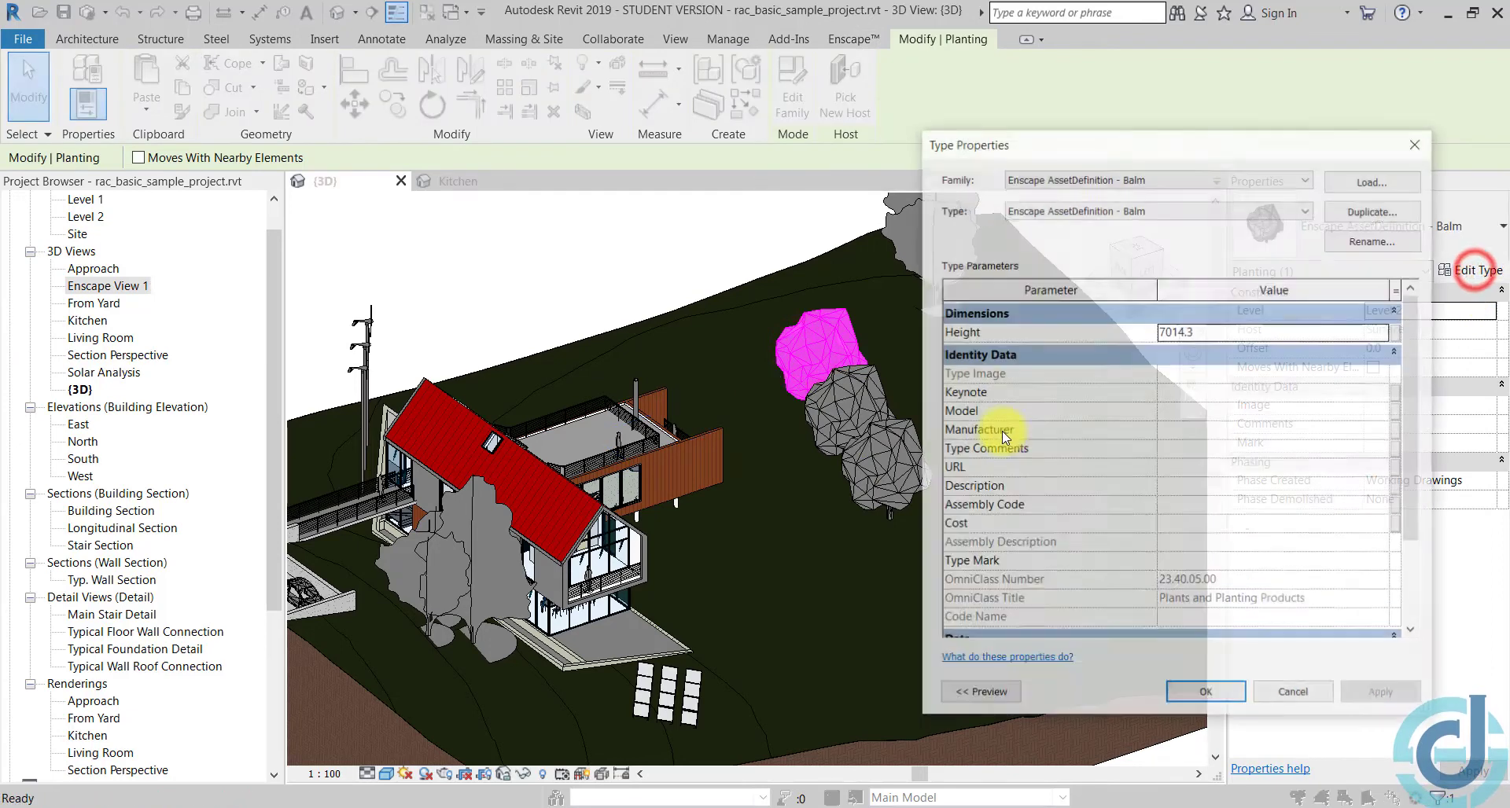
pyautogui.click(1241, 338)
pyautogui.write('100')
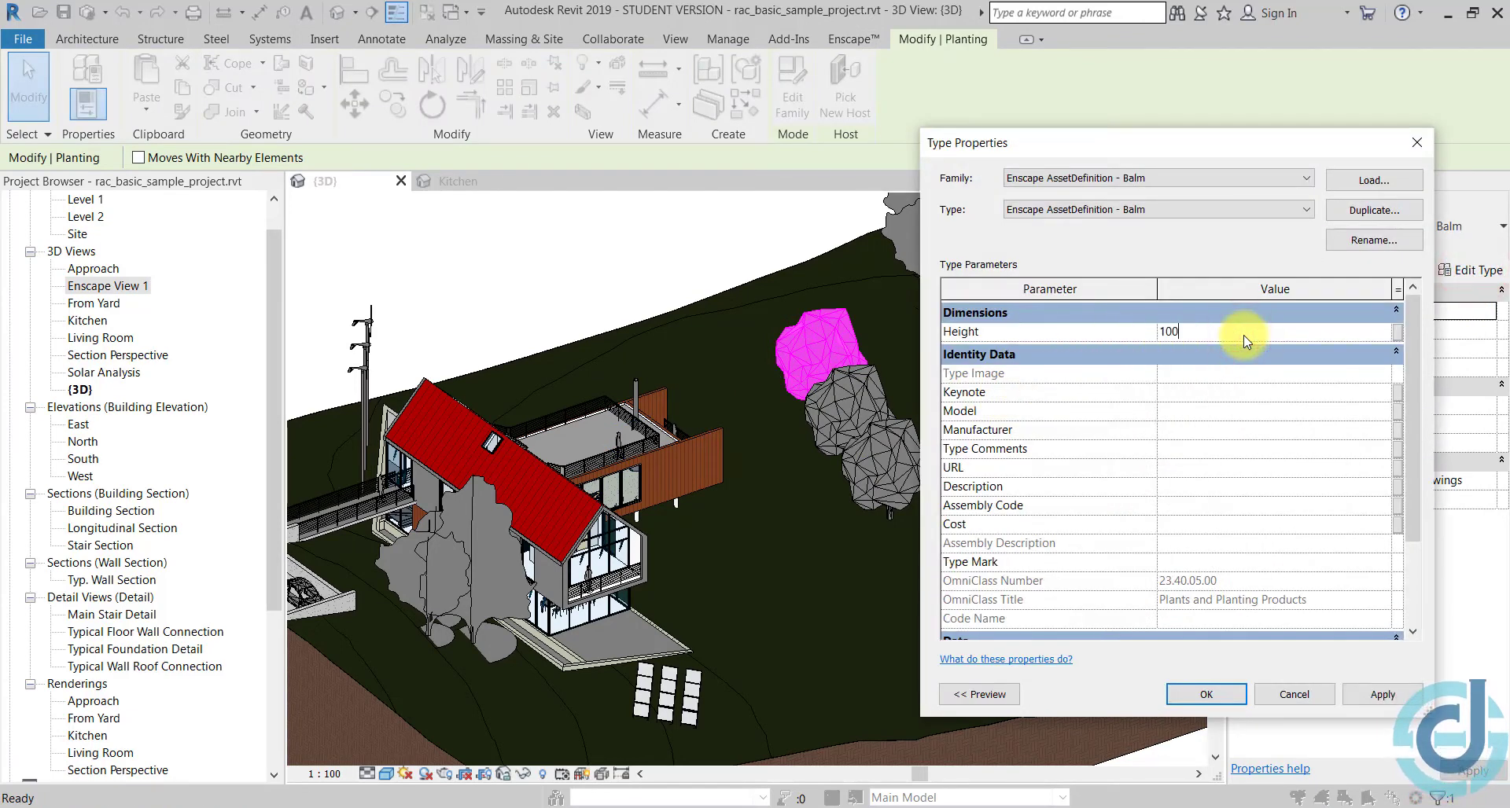
pyautogui.write('00.0')
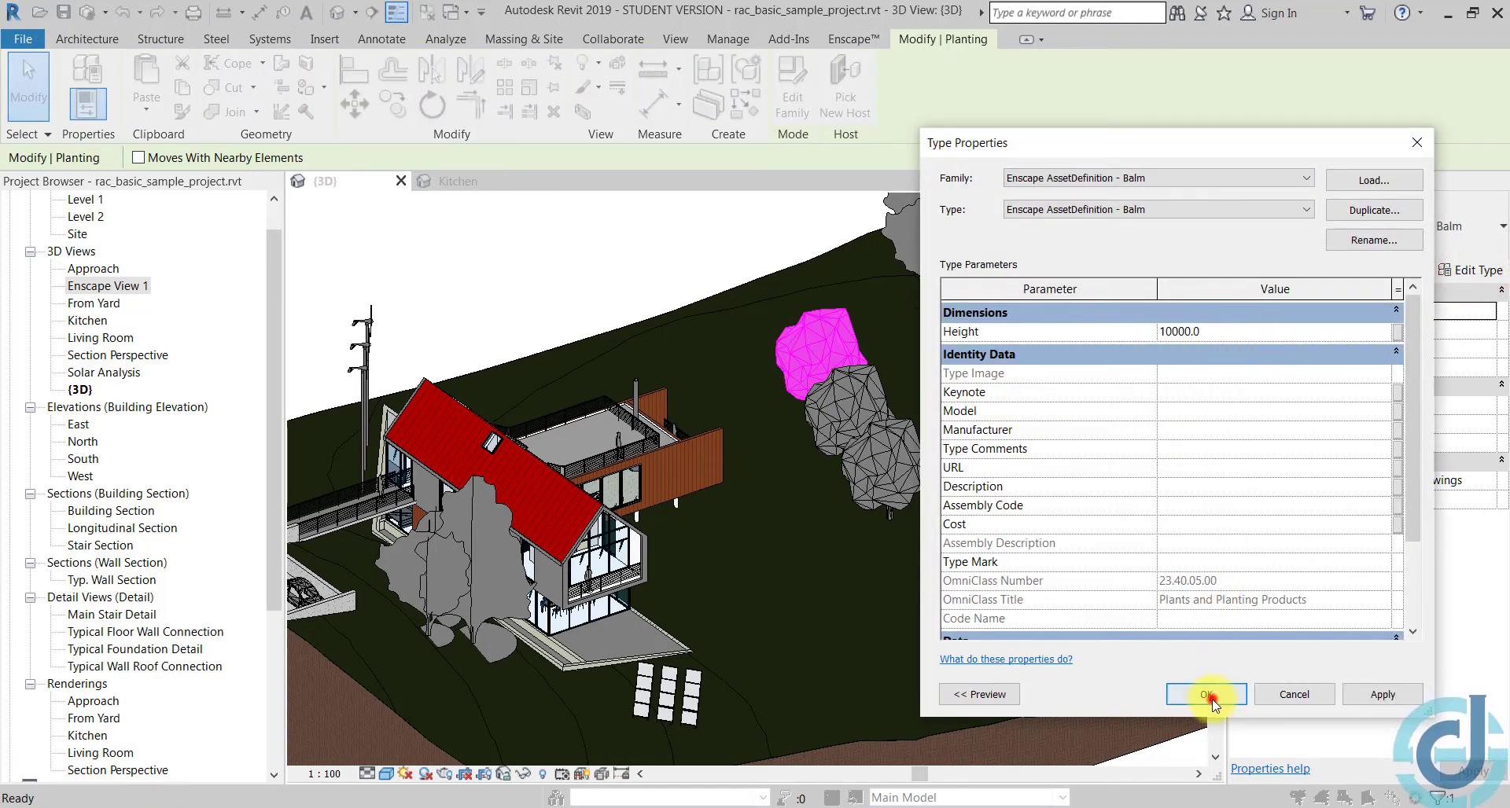
pyautogui.click(1207, 694)
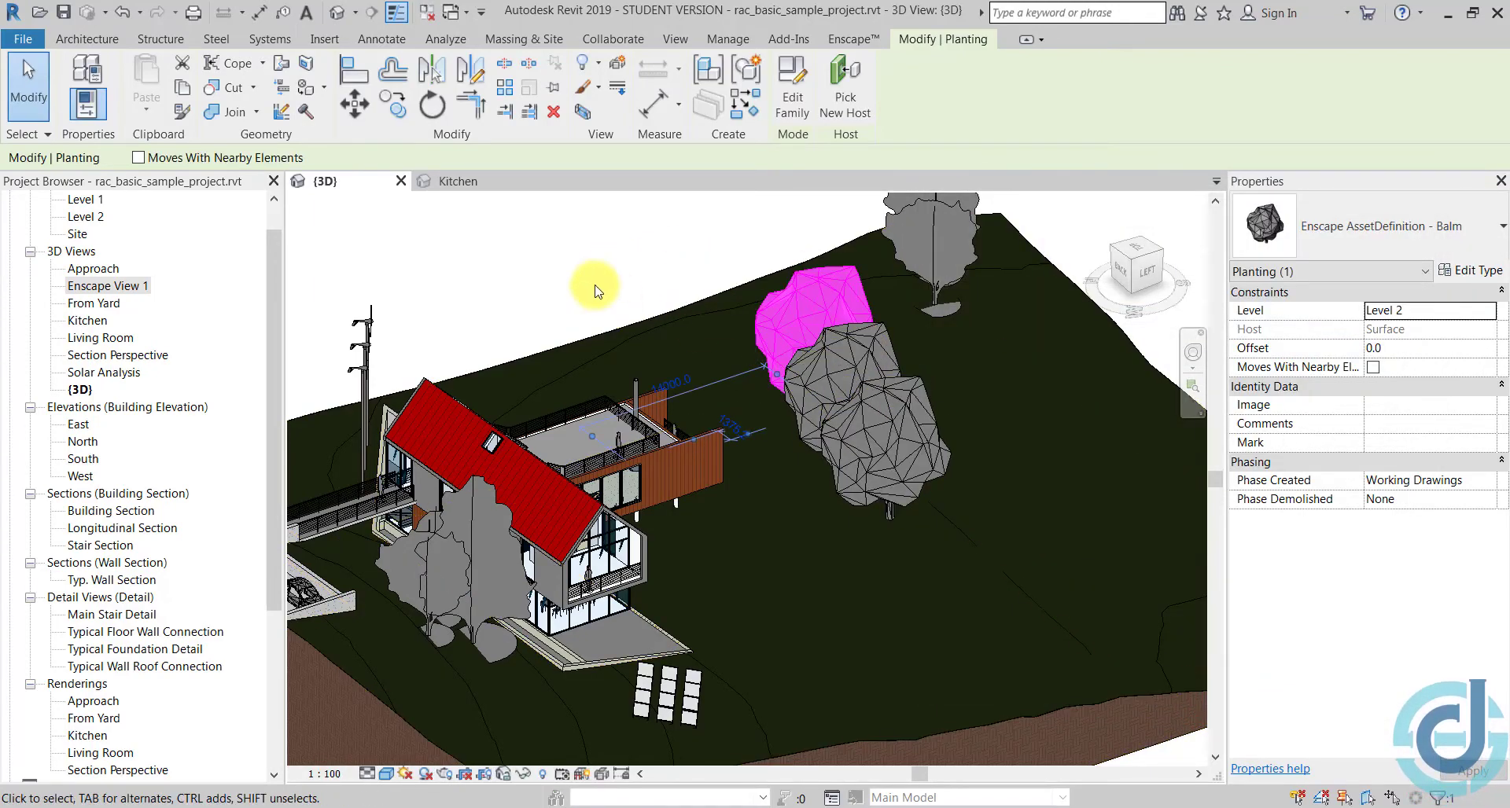
pyautogui.click(590, 284)
pyautogui.moveTo(821, 404)
pyautogui.keyDown('shift'); pyautogui.mouseDown(button='middle')
pyautogui.moveTo(788, 458)
pyautogui.moveTo(792, 321)
pyautogui.moveTo(766, 319)
pyautogui.mouseUp(button='middle'); pyautogui.keyUp('shift')
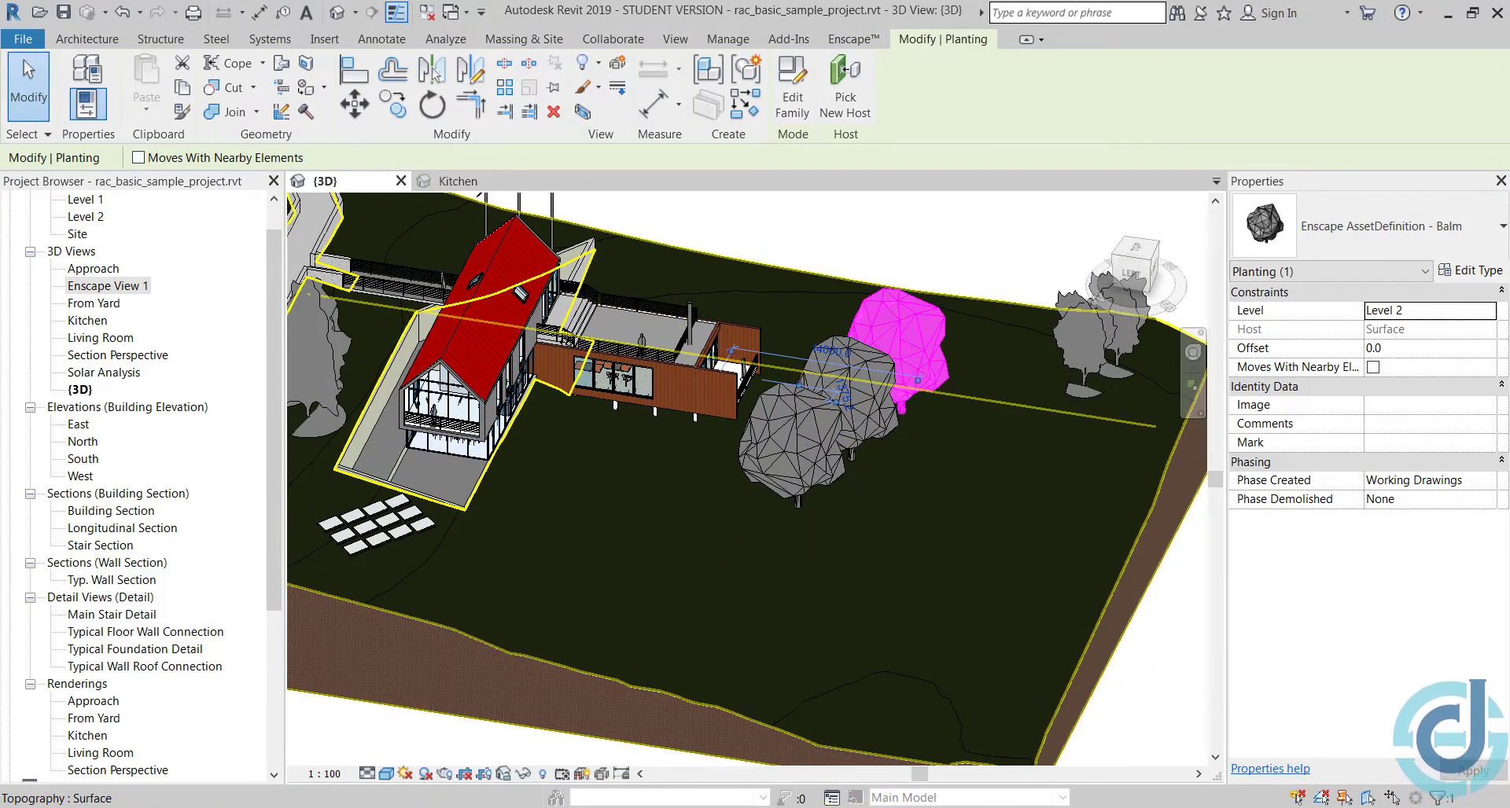
pyautogui.click(884, 762)
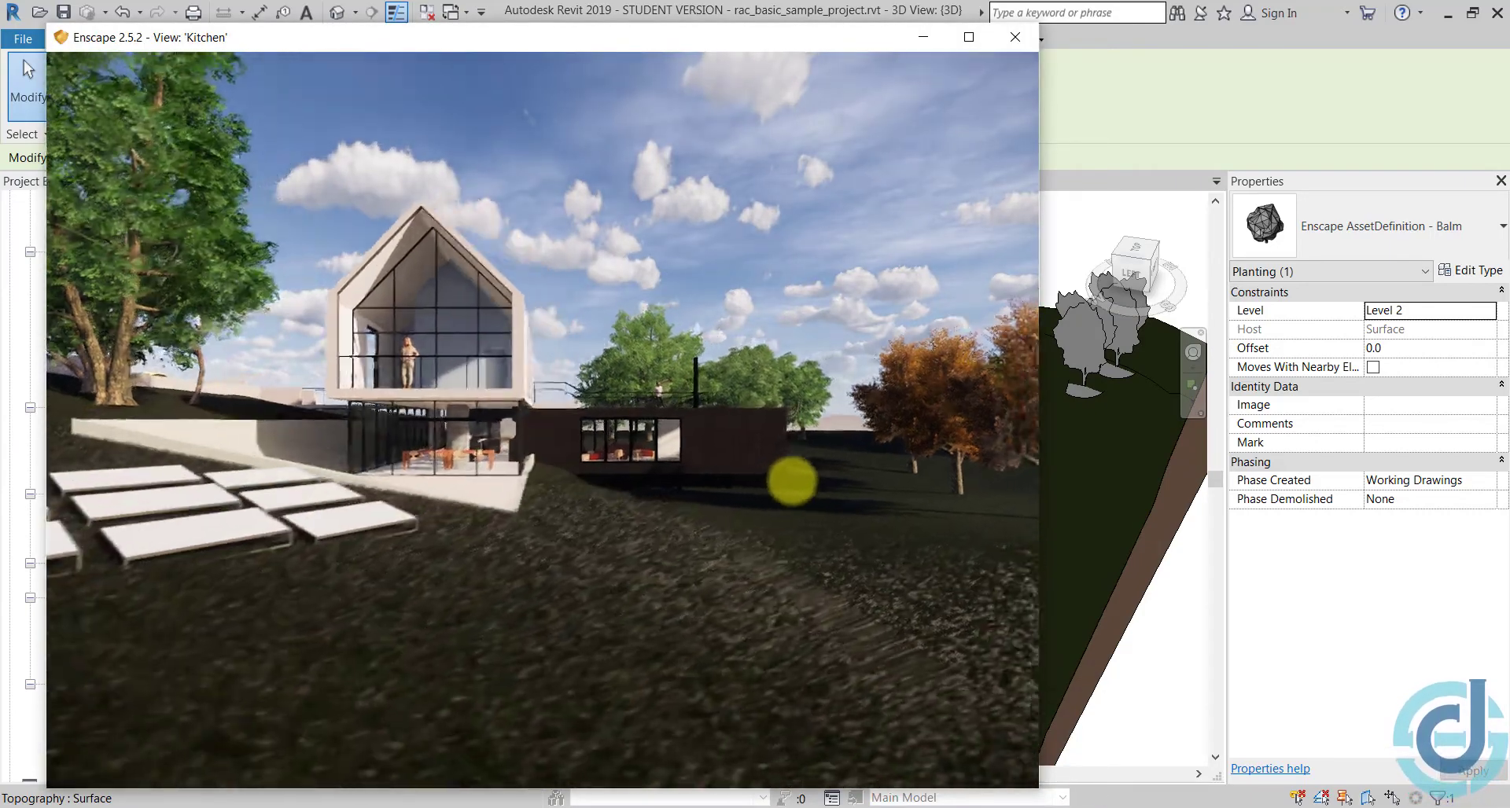
pyautogui.hotkey('alt', 'Tab')
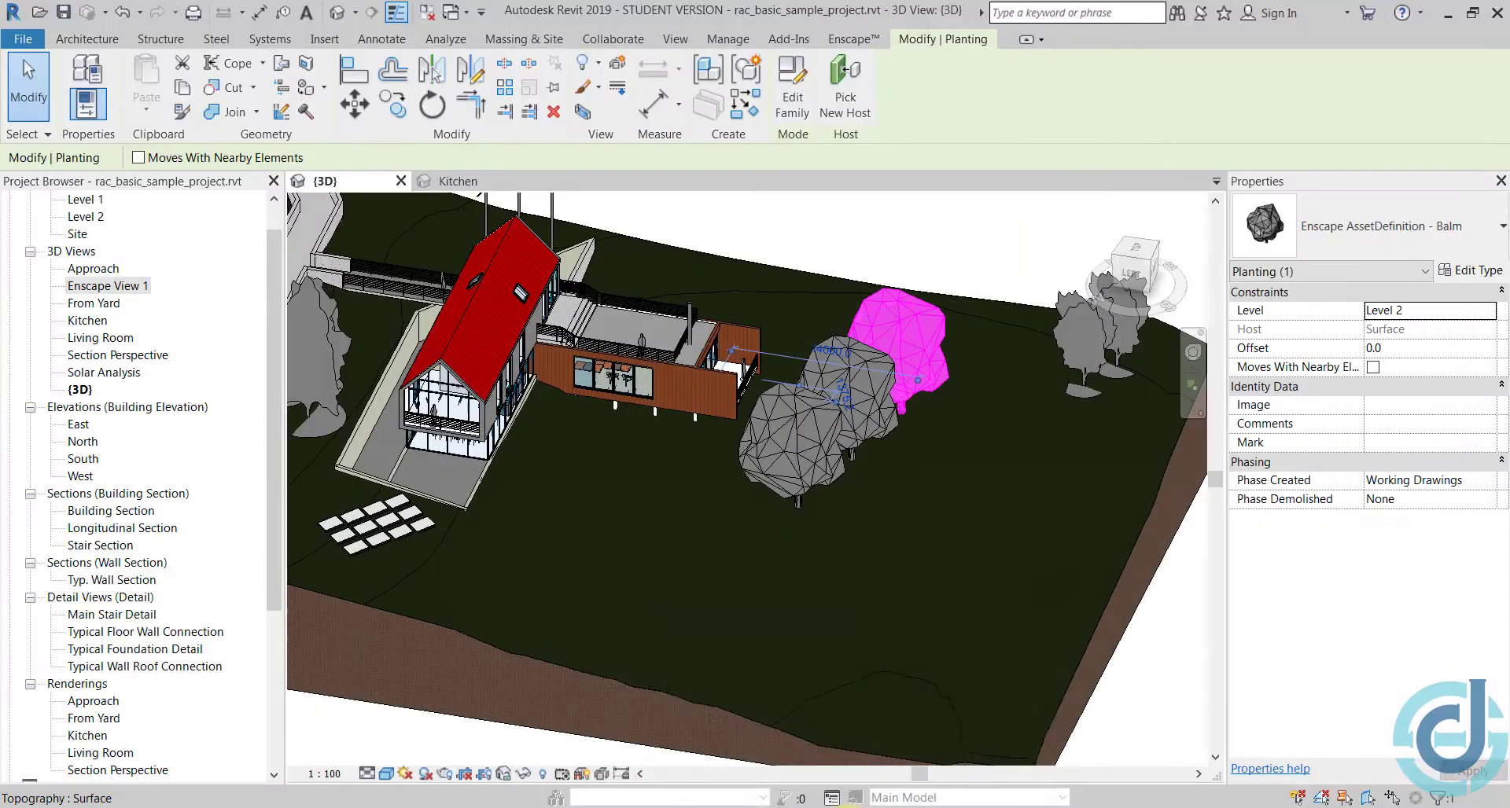
pyautogui.click(885, 755)
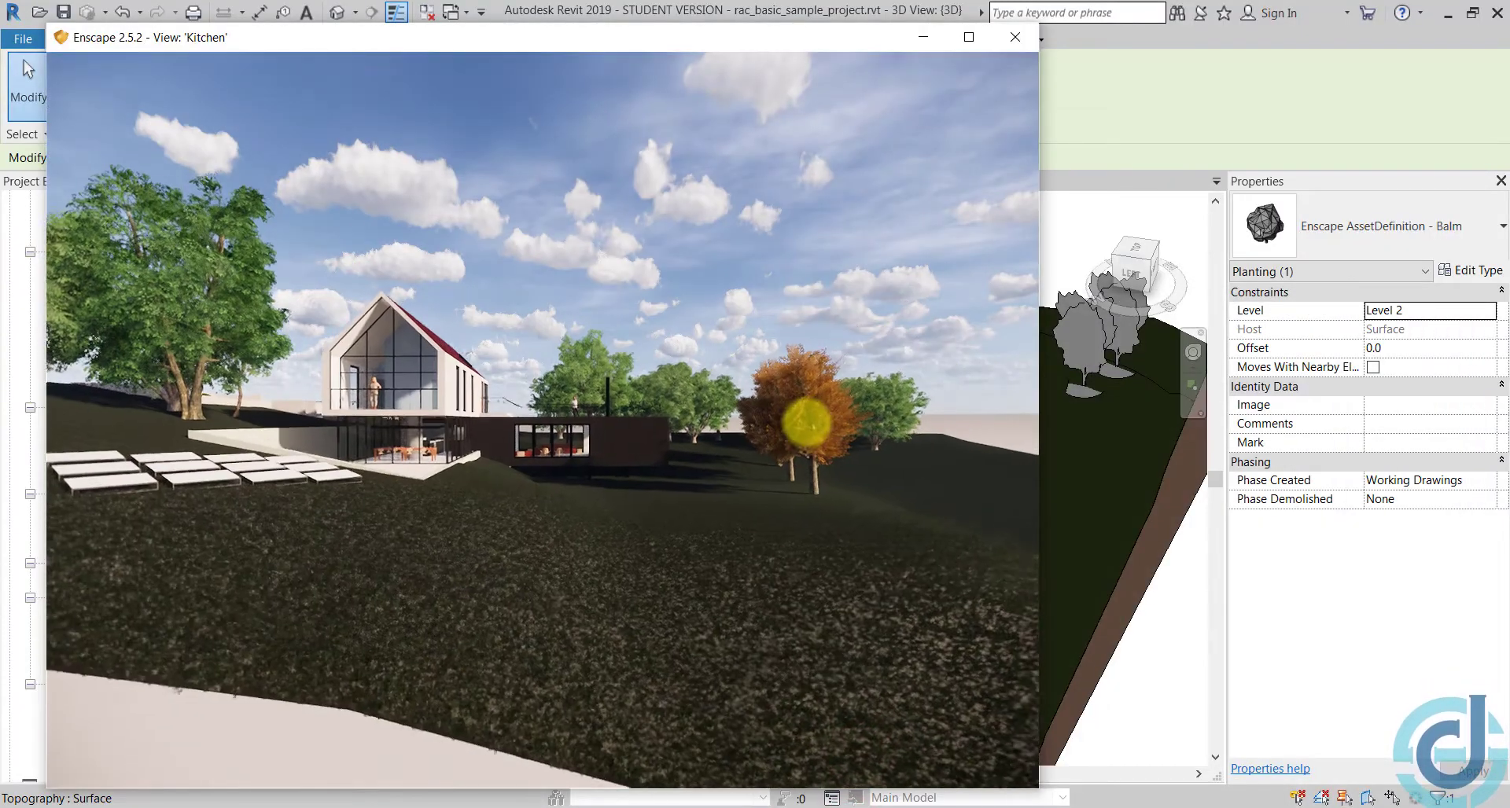
pyautogui.moveTo(859, 361); pyautogui.dragTo(868, 359, button='right')
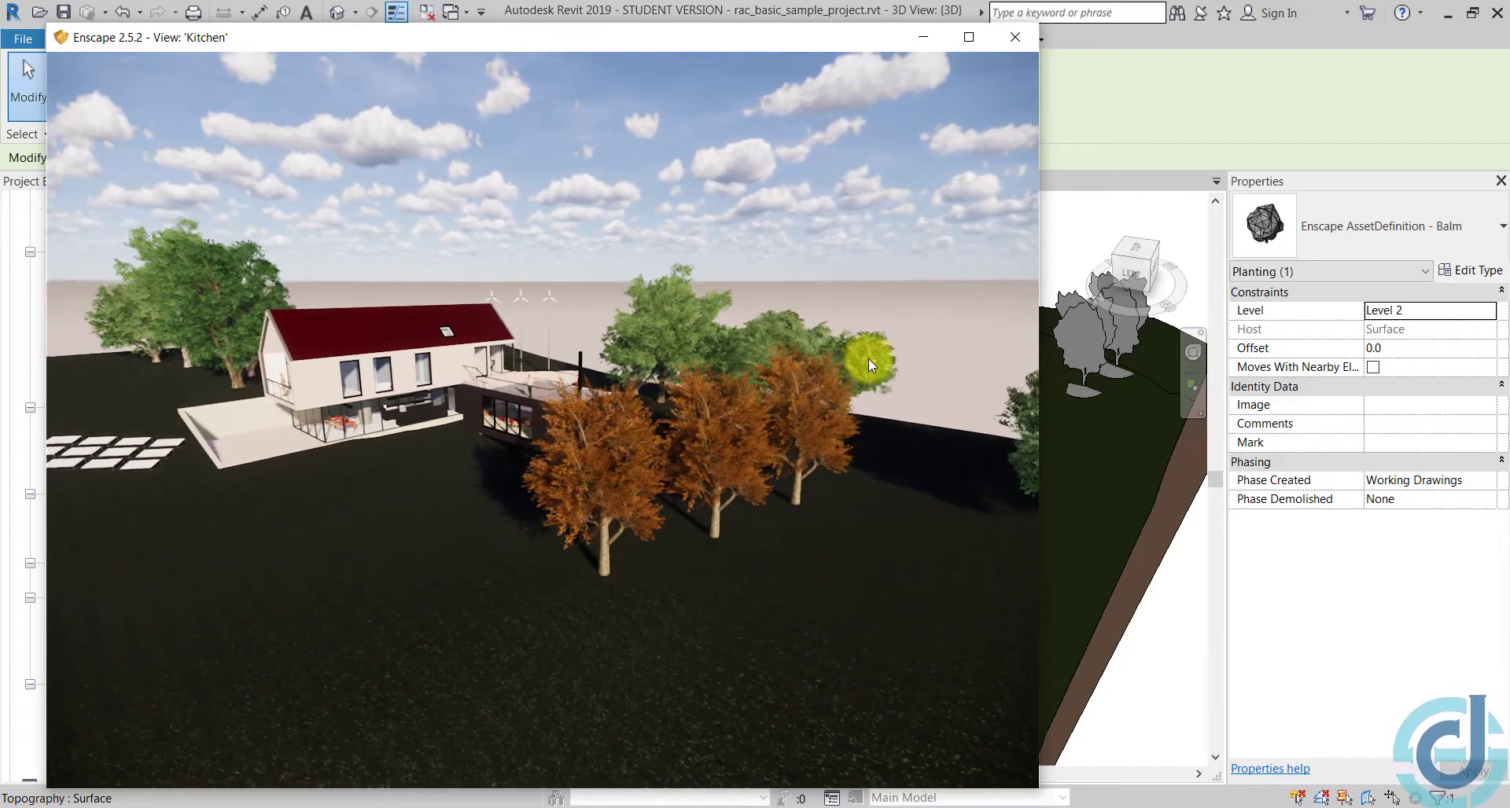
pyautogui.click(961, 37)
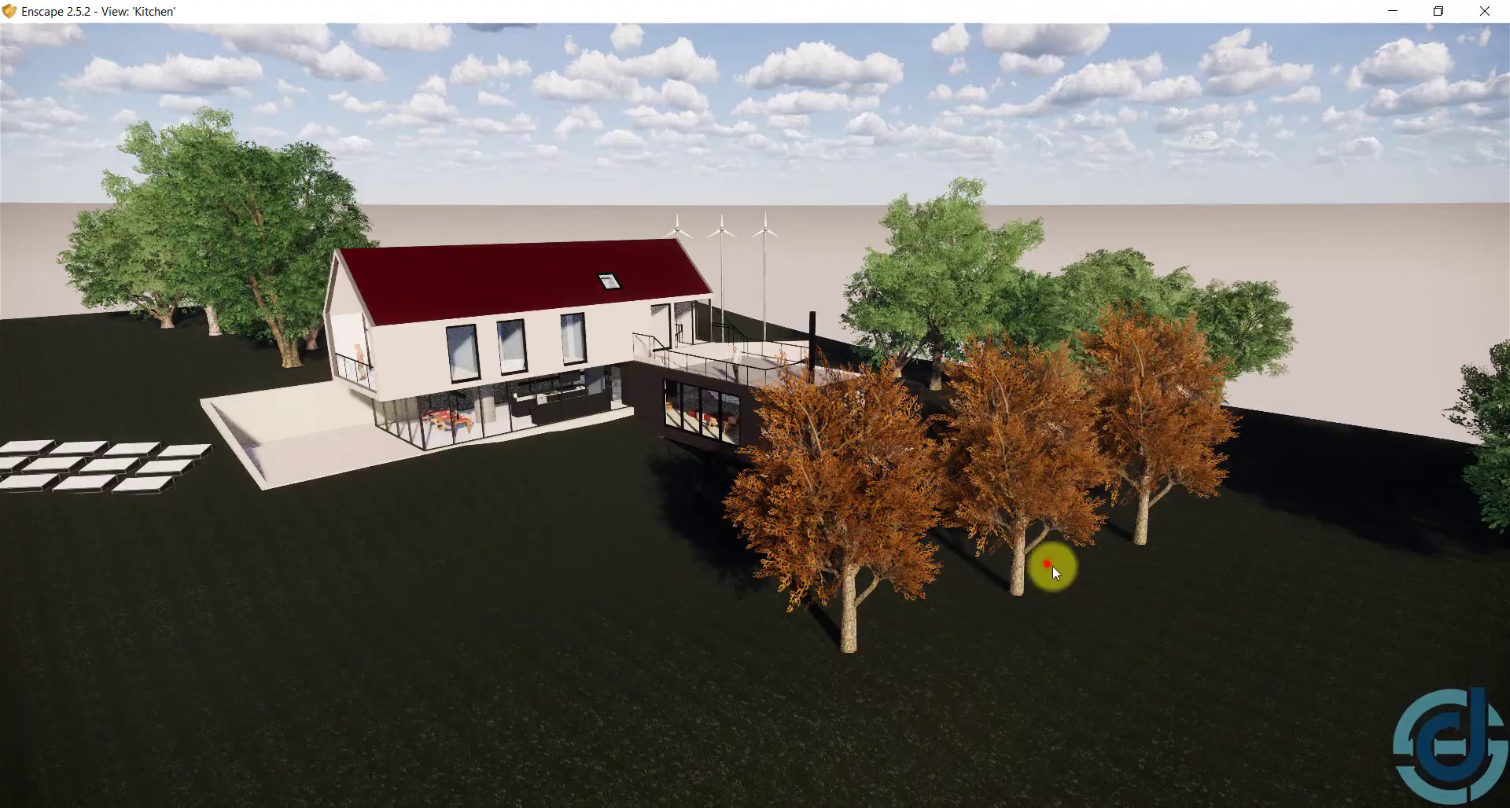
pyautogui.moveTo(1052, 564); pyautogui.dragTo(1045, 562)
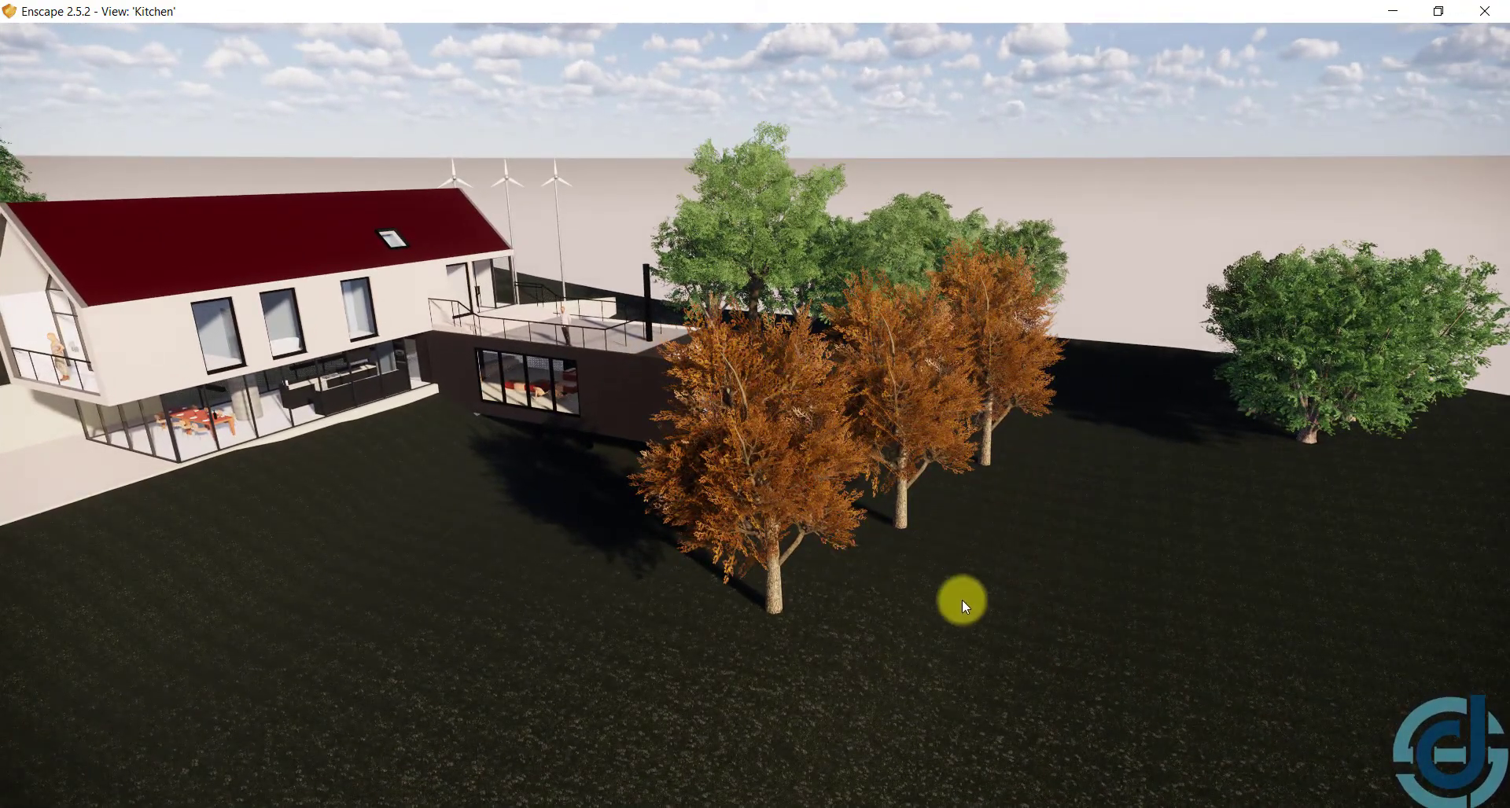
pyautogui.moveTo(796, 423); pyautogui.dragTo(597, 499)
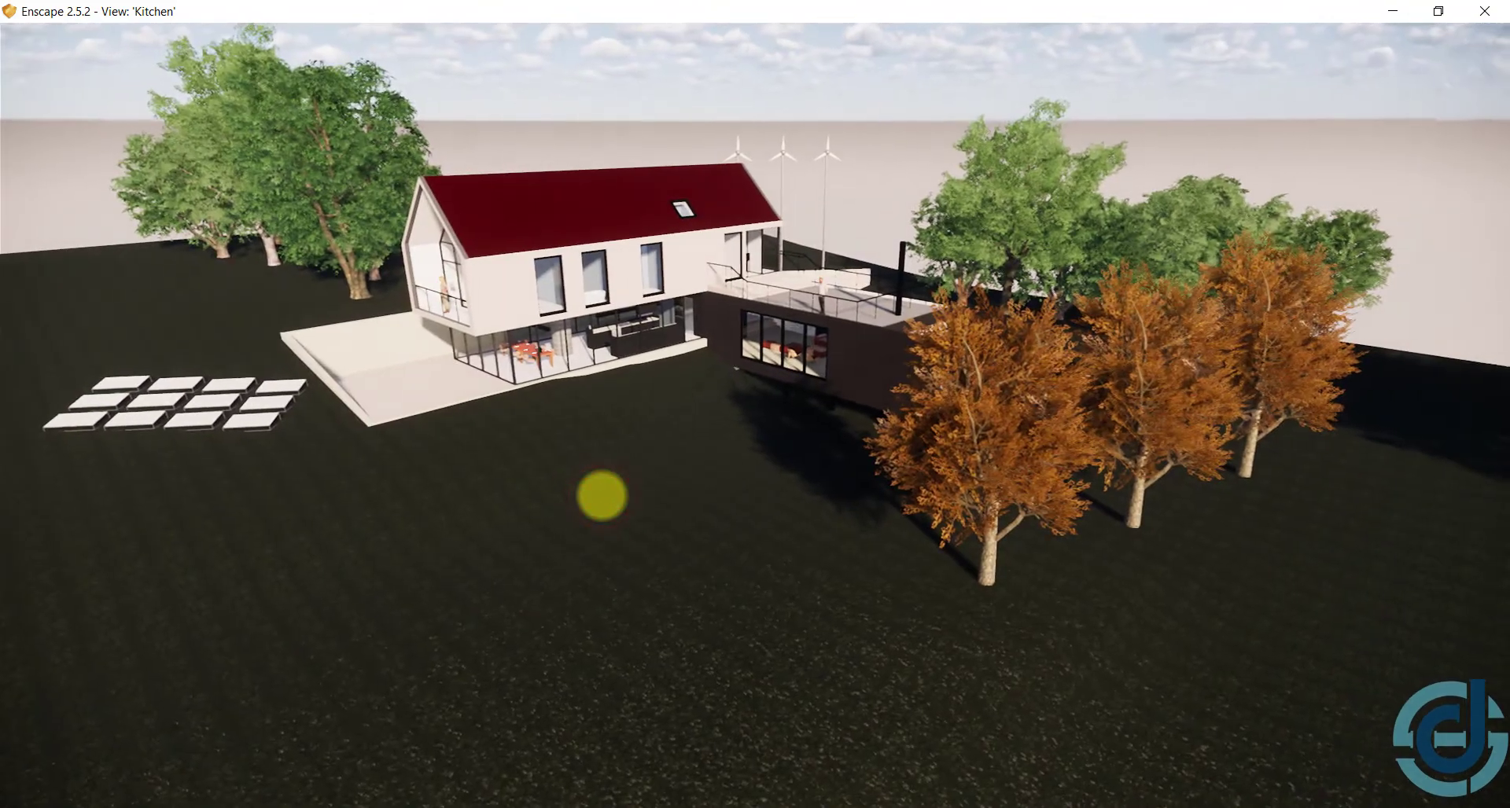
pyautogui.click(1393, 11)
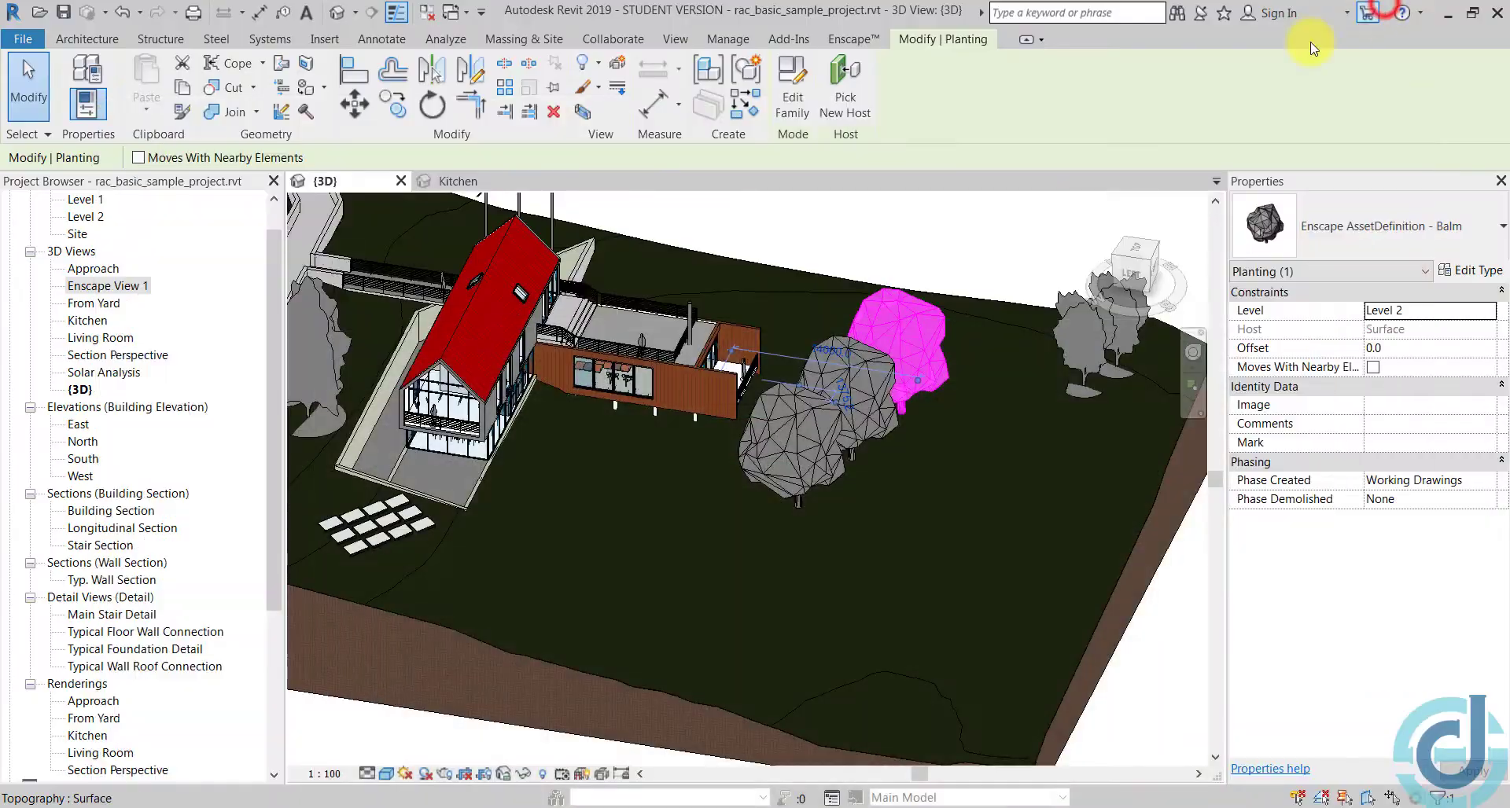
# Switch to the Enscape ribbon tab, clearing the tree selection and showing the Enscape tools
pyautogui.click(838, 208)
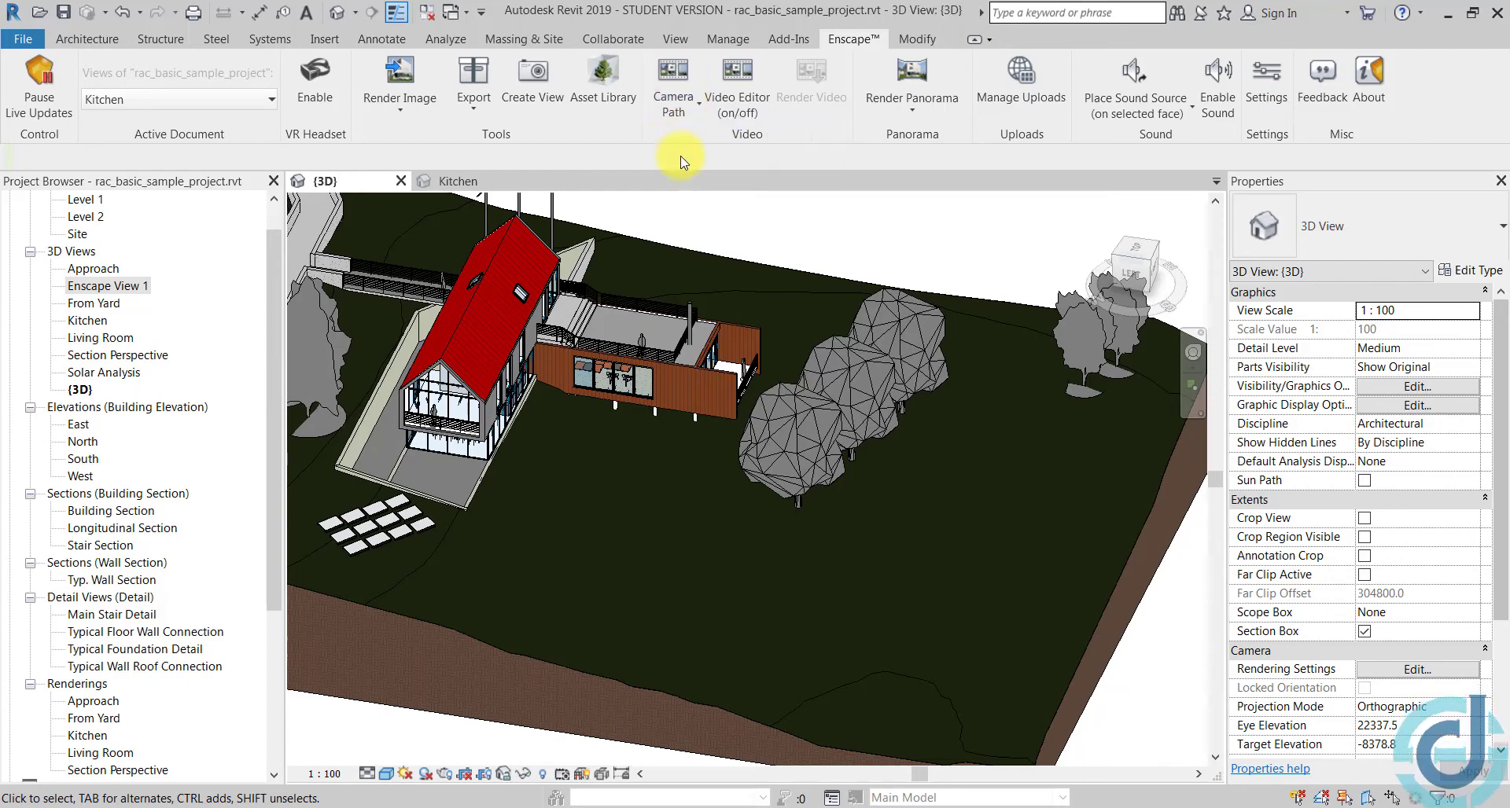
pyautogui.click(692, 110)
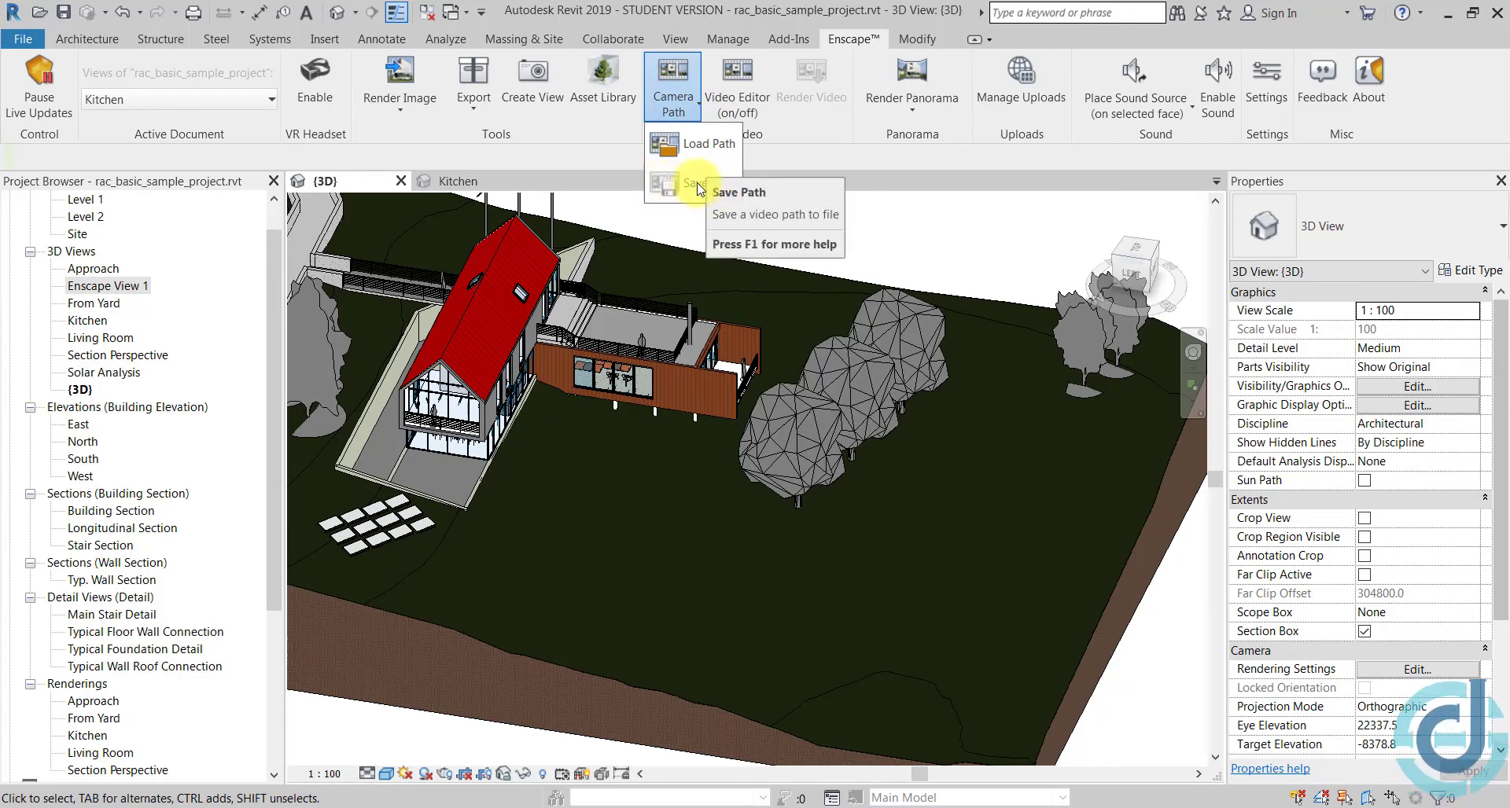
pyautogui.click(815, 153)
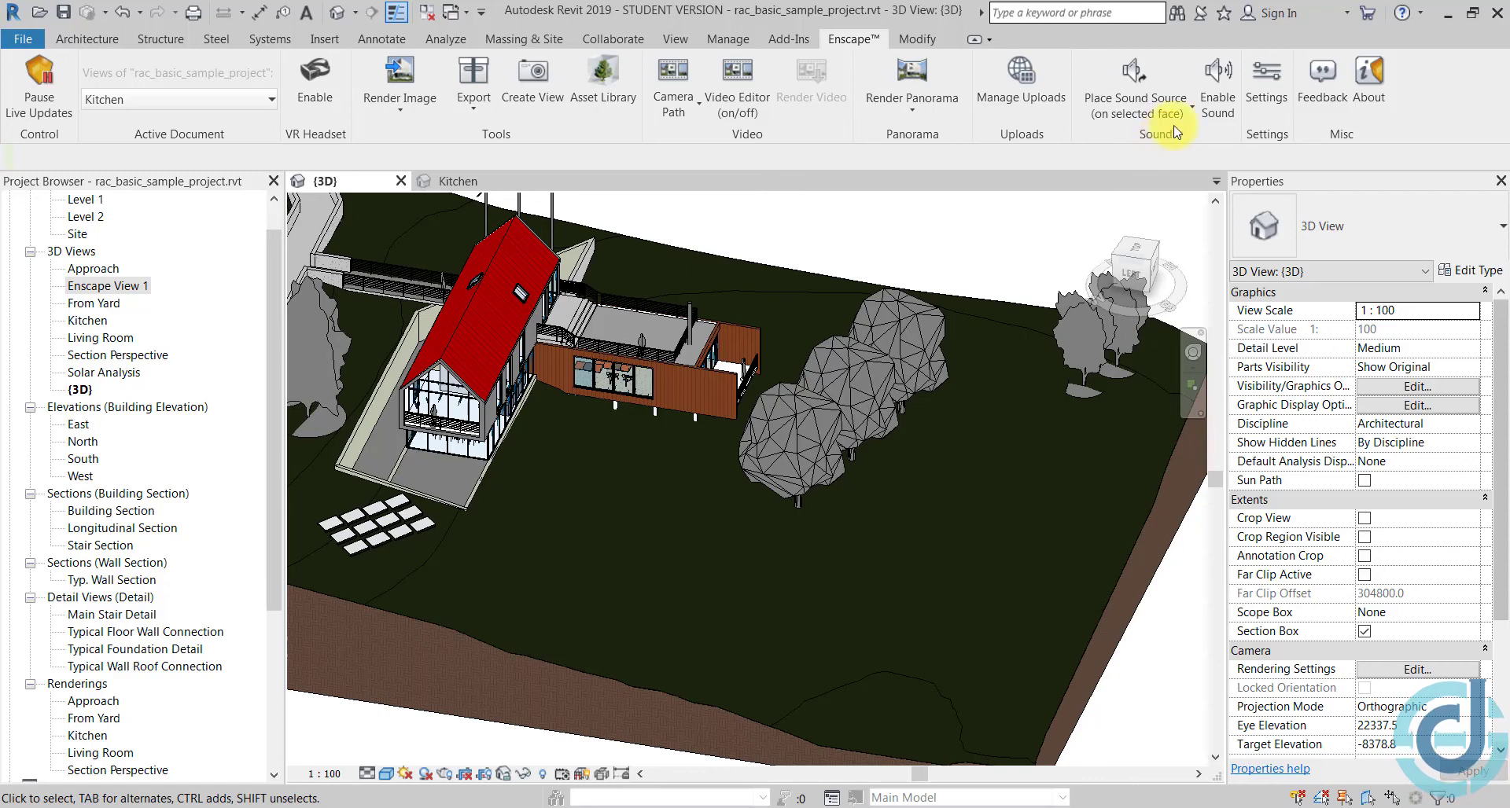
pyautogui.click(1268, 110)
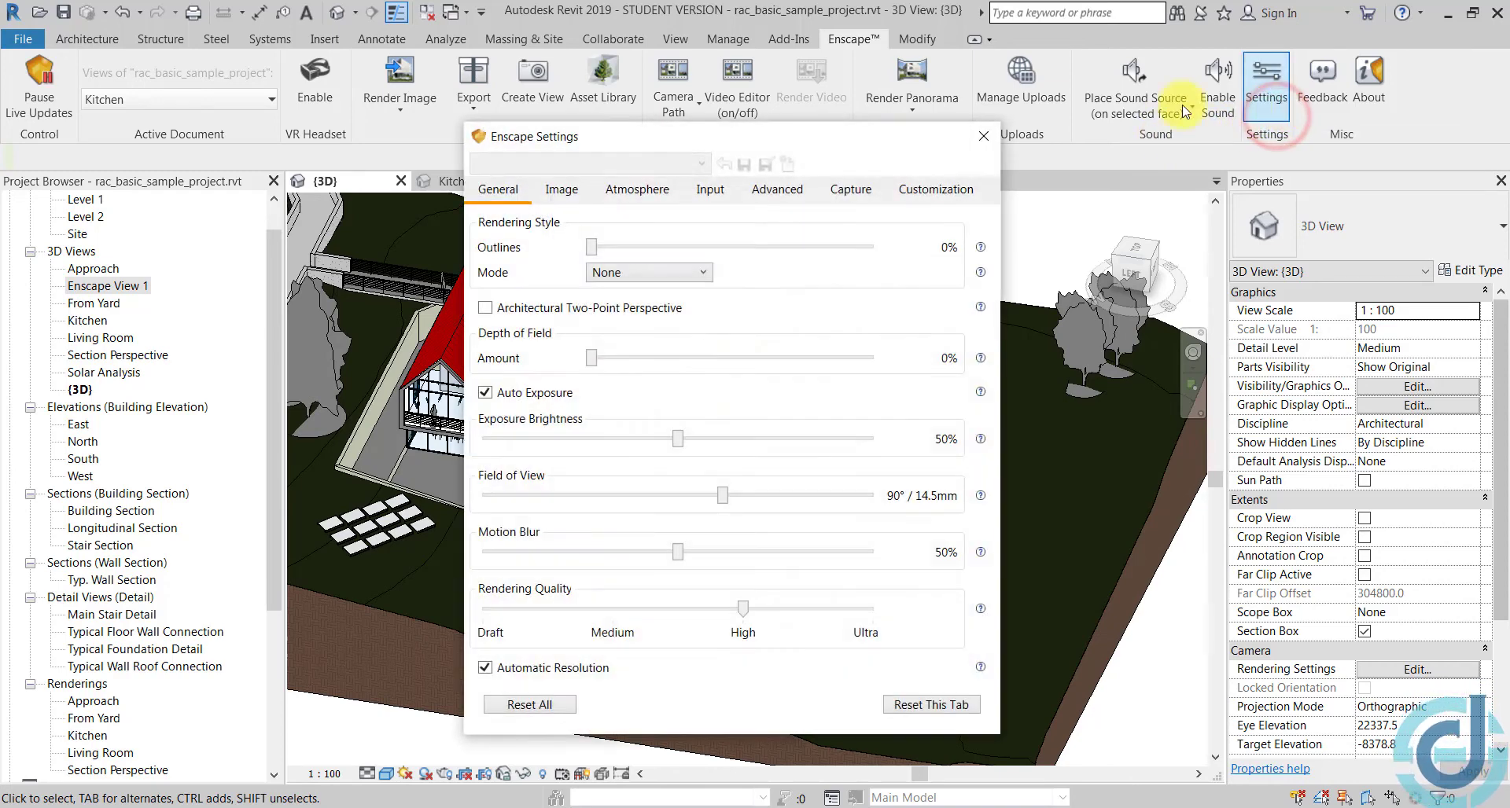
pyautogui.moveTo(802, 147); pyautogui.dragTo(807, 117)
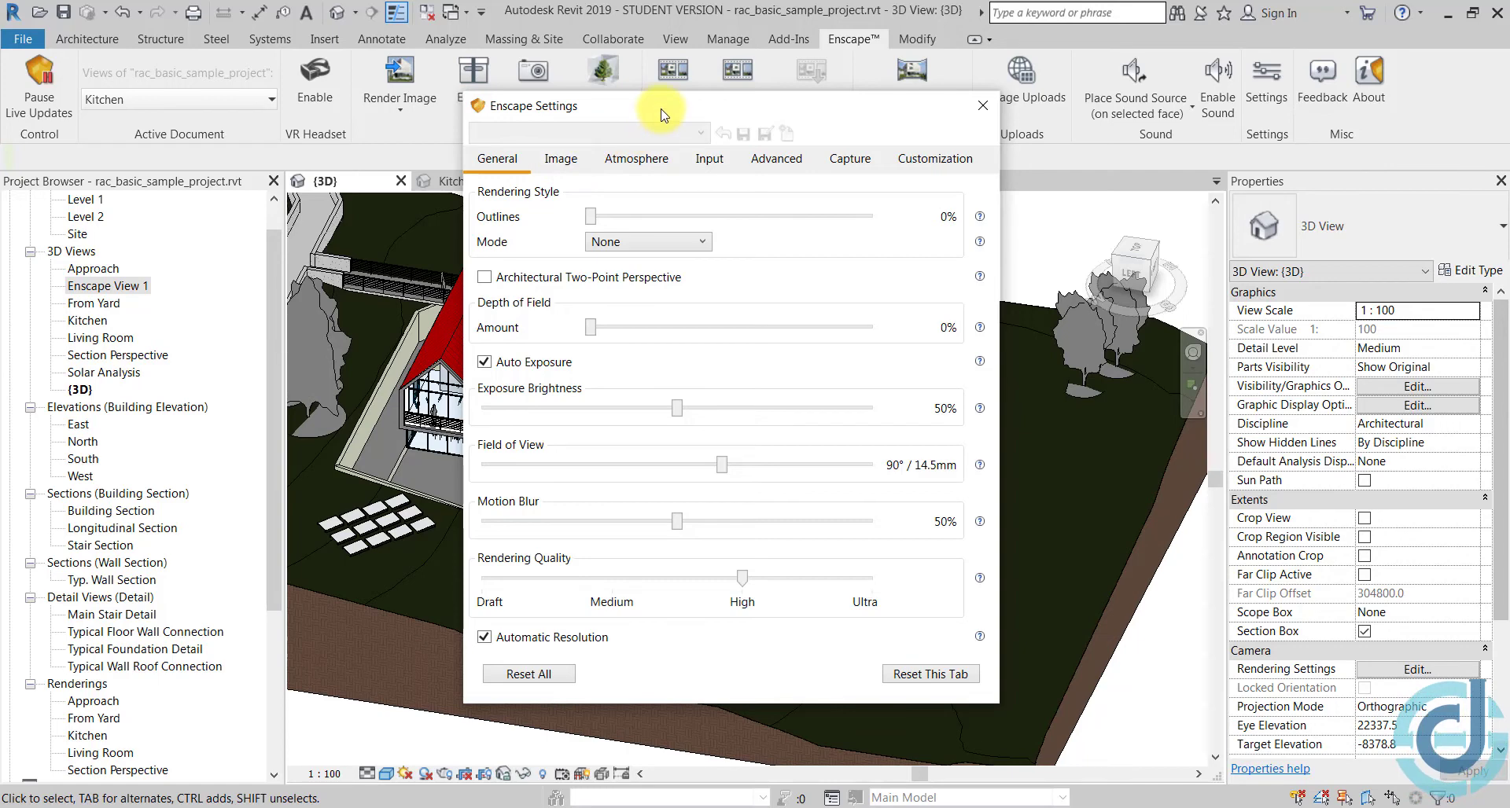
pyautogui.moveTo(661, 106); pyautogui.dragTo(650, 101)
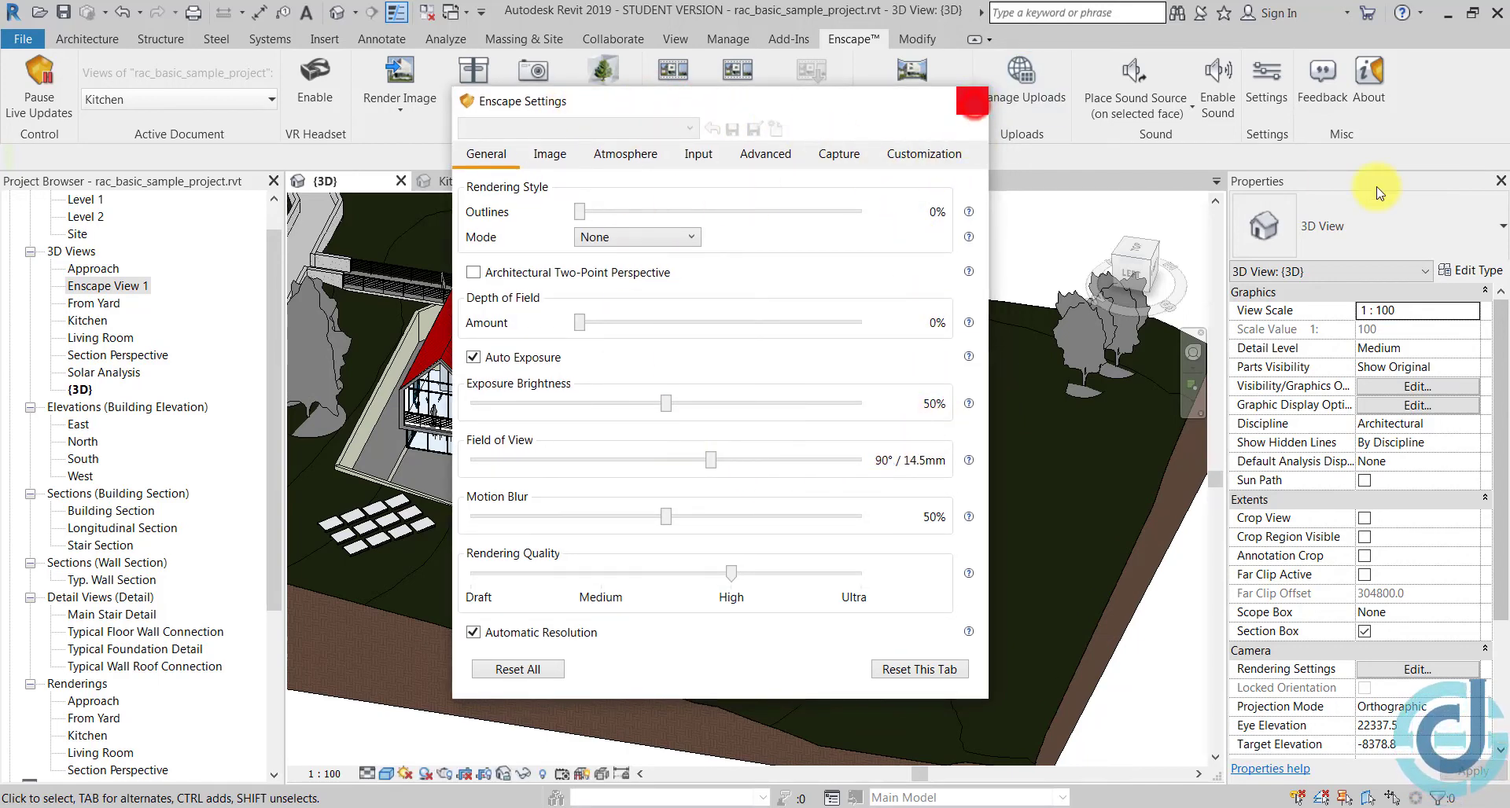
pyautogui.click(972, 101)
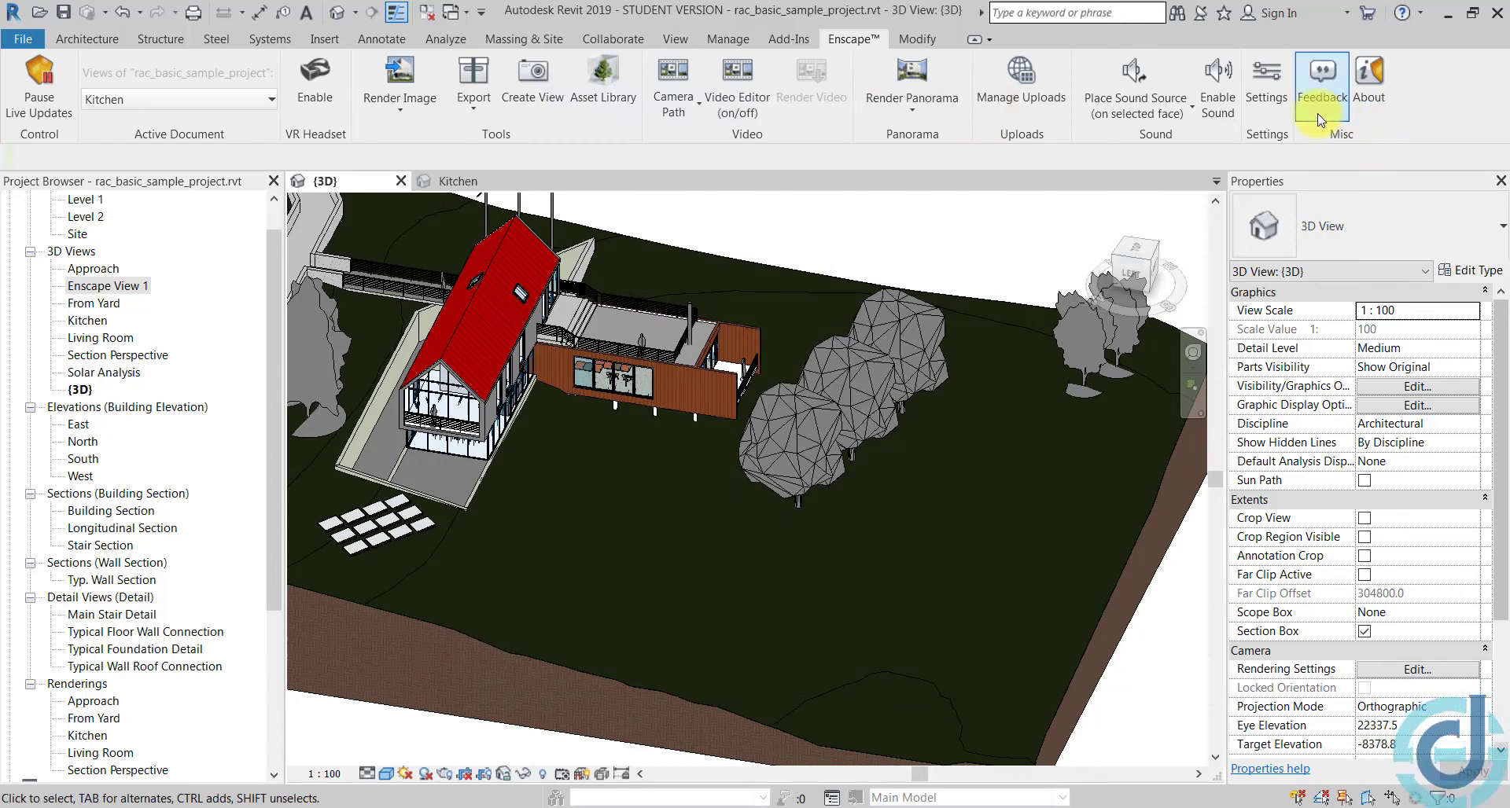
pyautogui.click(1363, 100)
pyautogui.moveTo(489, 141); pyautogui.dragTo(574, 178)
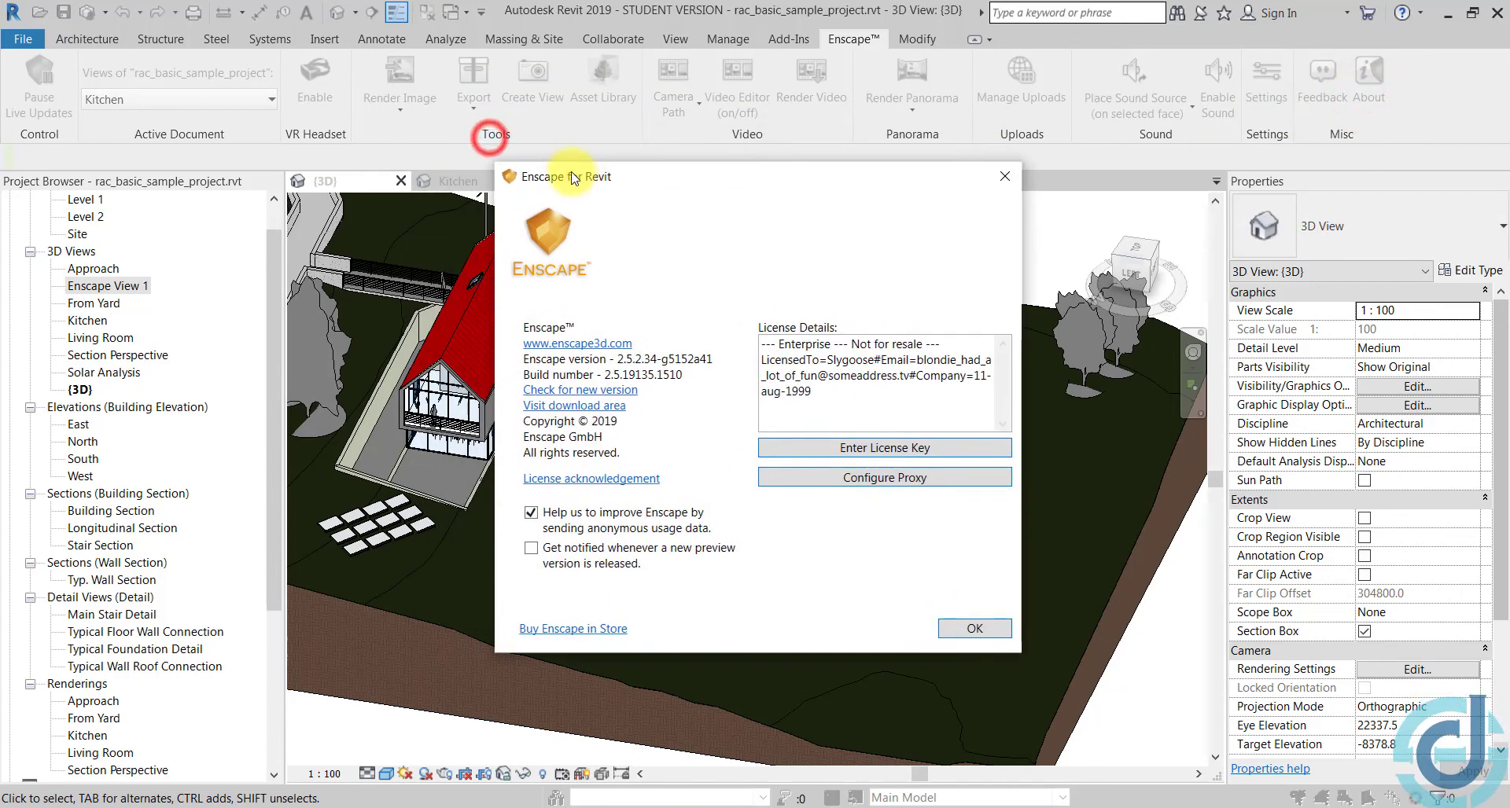
pyautogui.click(1005, 176)
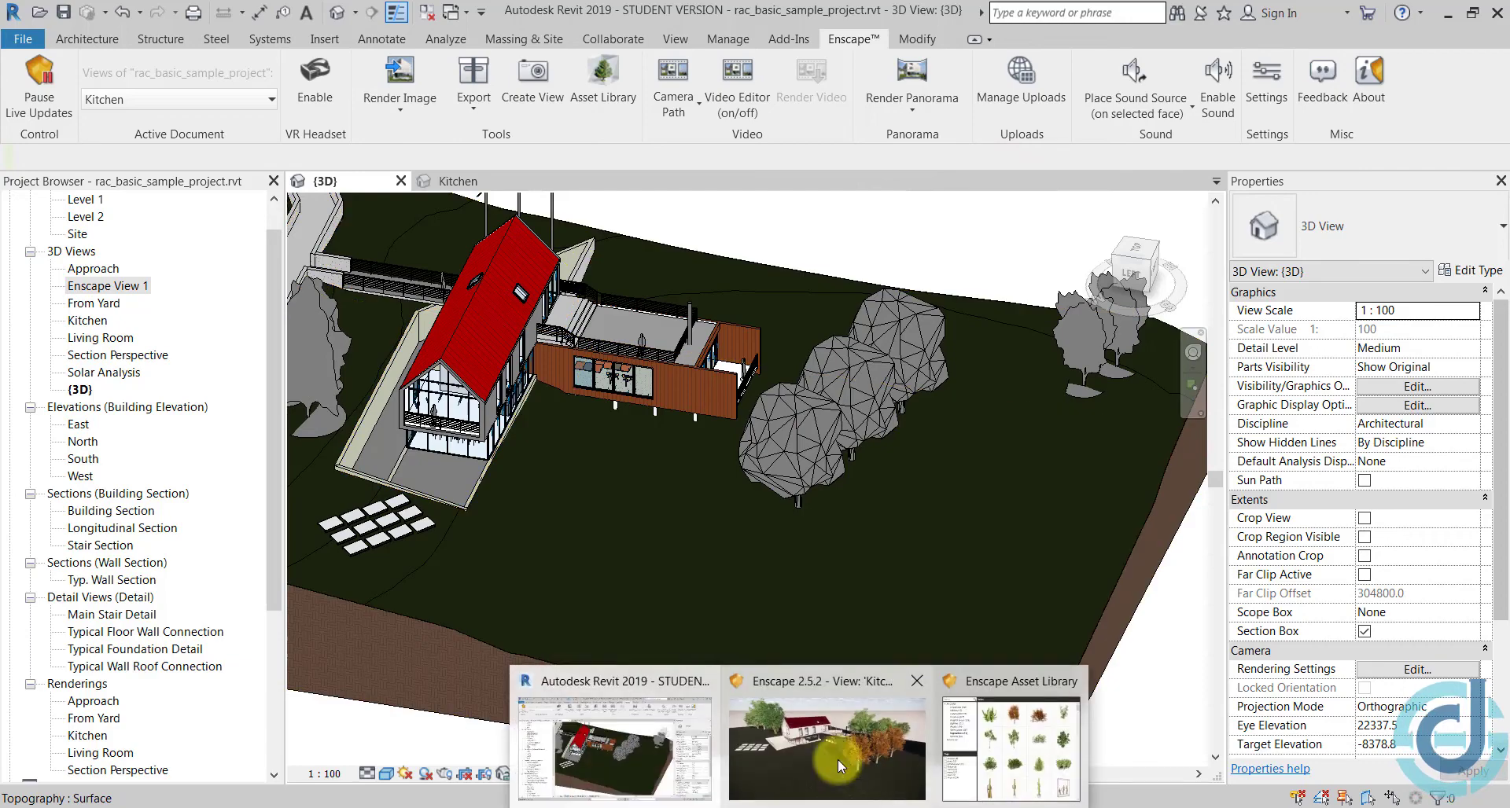
pyautogui.click(838, 735)
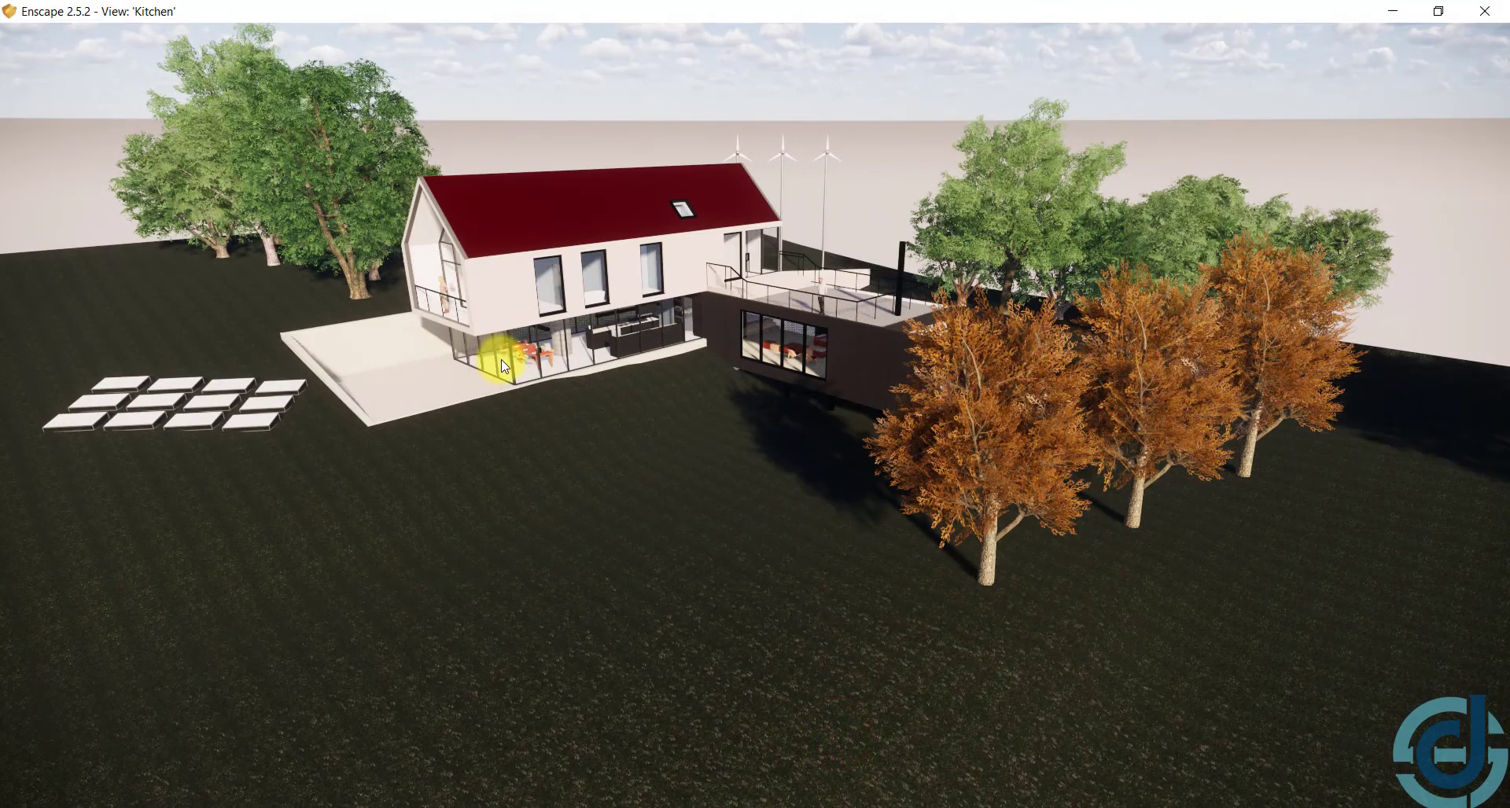
pyautogui.moveTo(504, 366); pyautogui.dragTo(634, 310, button='right')
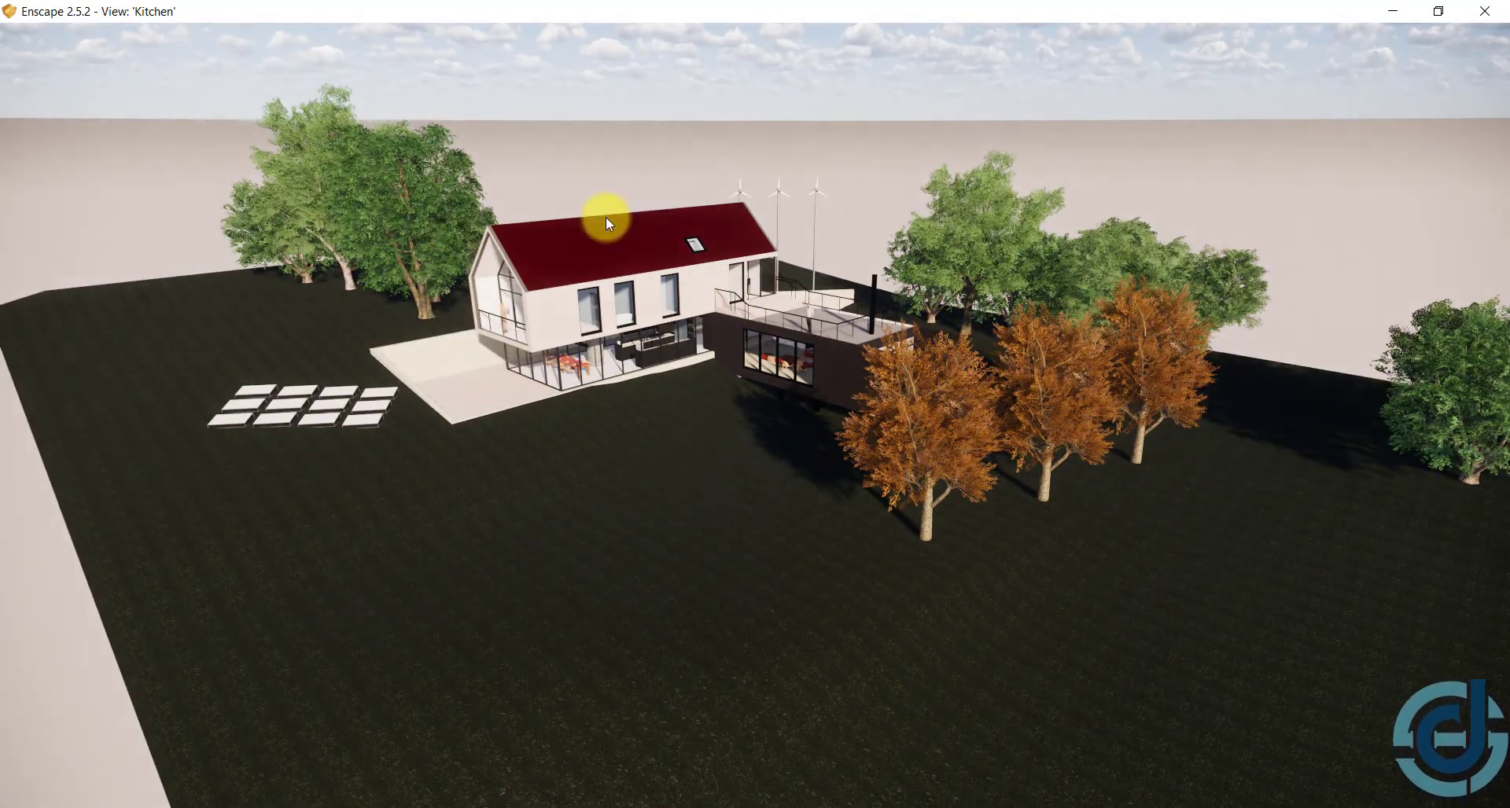
# Return to Revit and open Enscape Settings, showing General options with Rendering Quality at High
pyautogui.click(1394, 13)
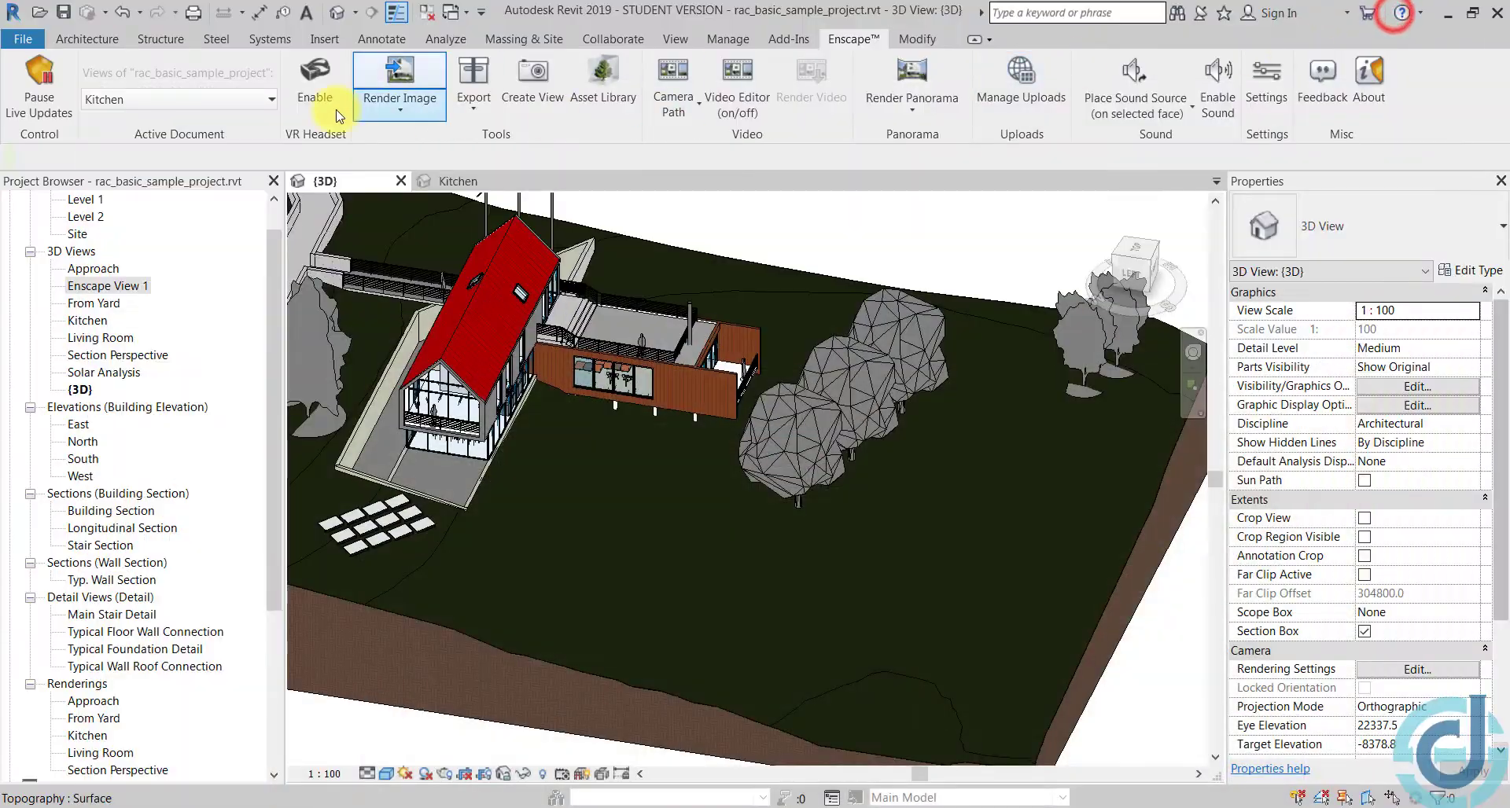
pyautogui.click(1267, 105)
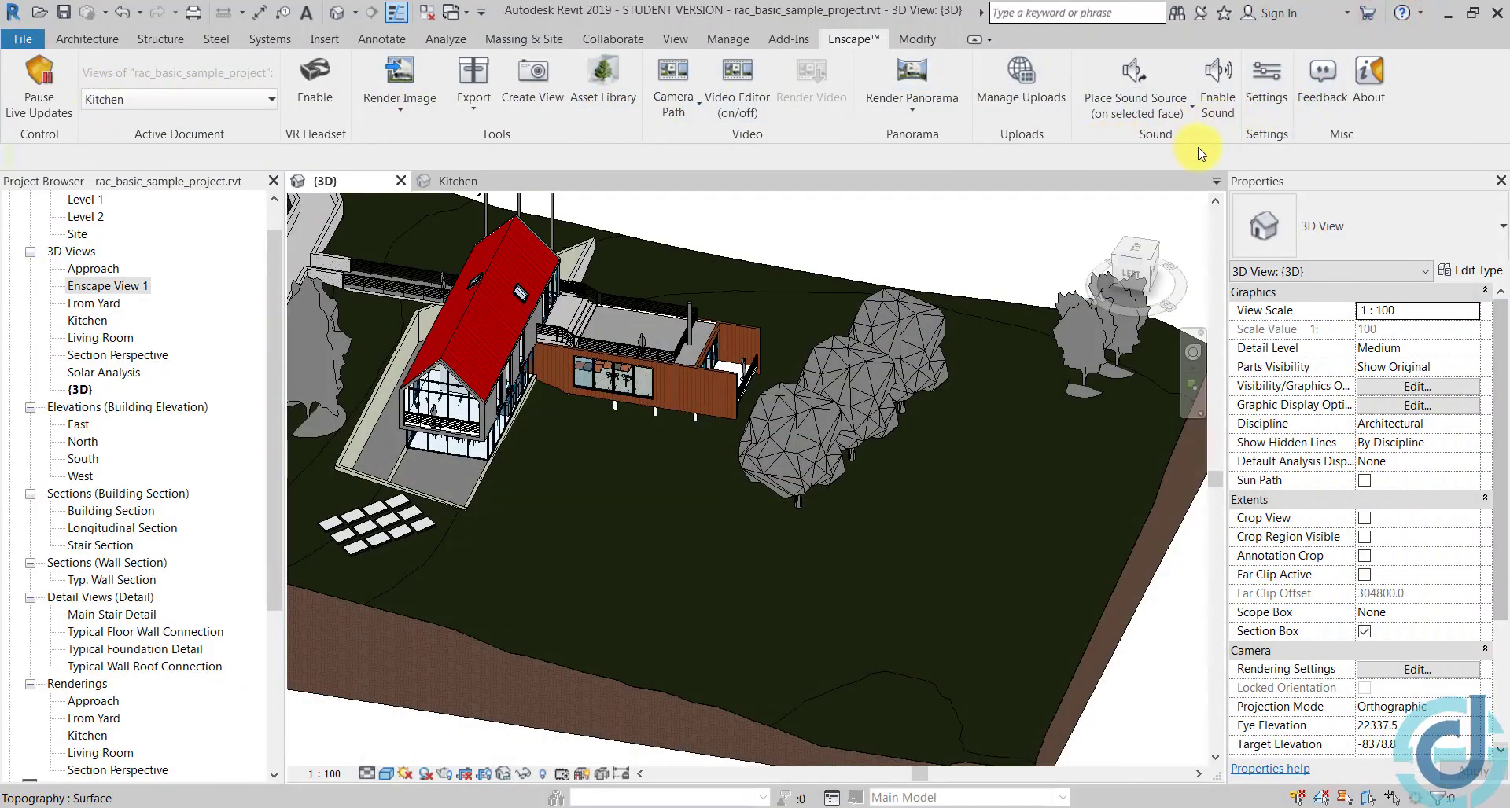
pyautogui.click(1267, 75)
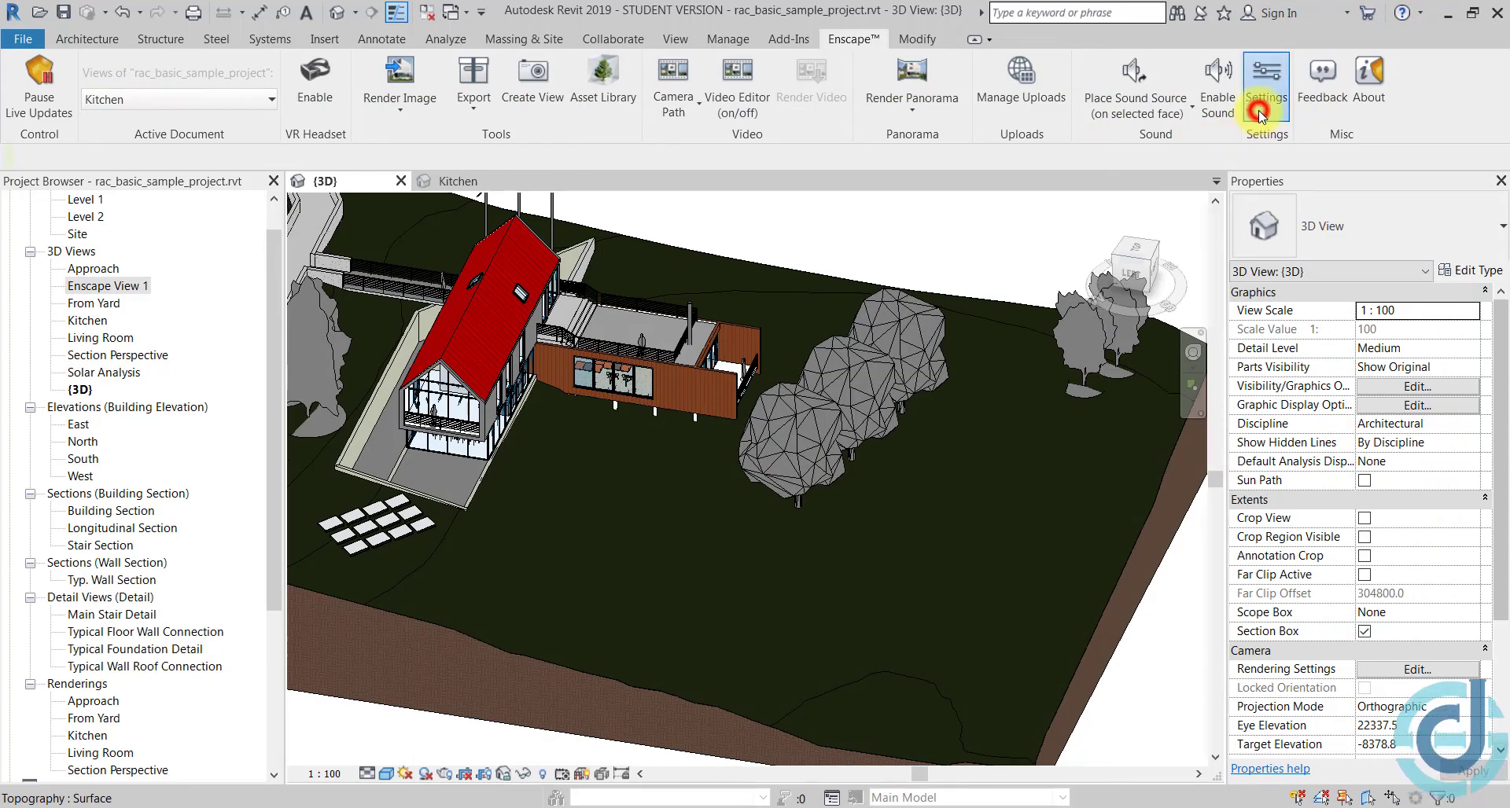
pyautogui.moveTo(578, 114); pyautogui.dragTo(516, 130)
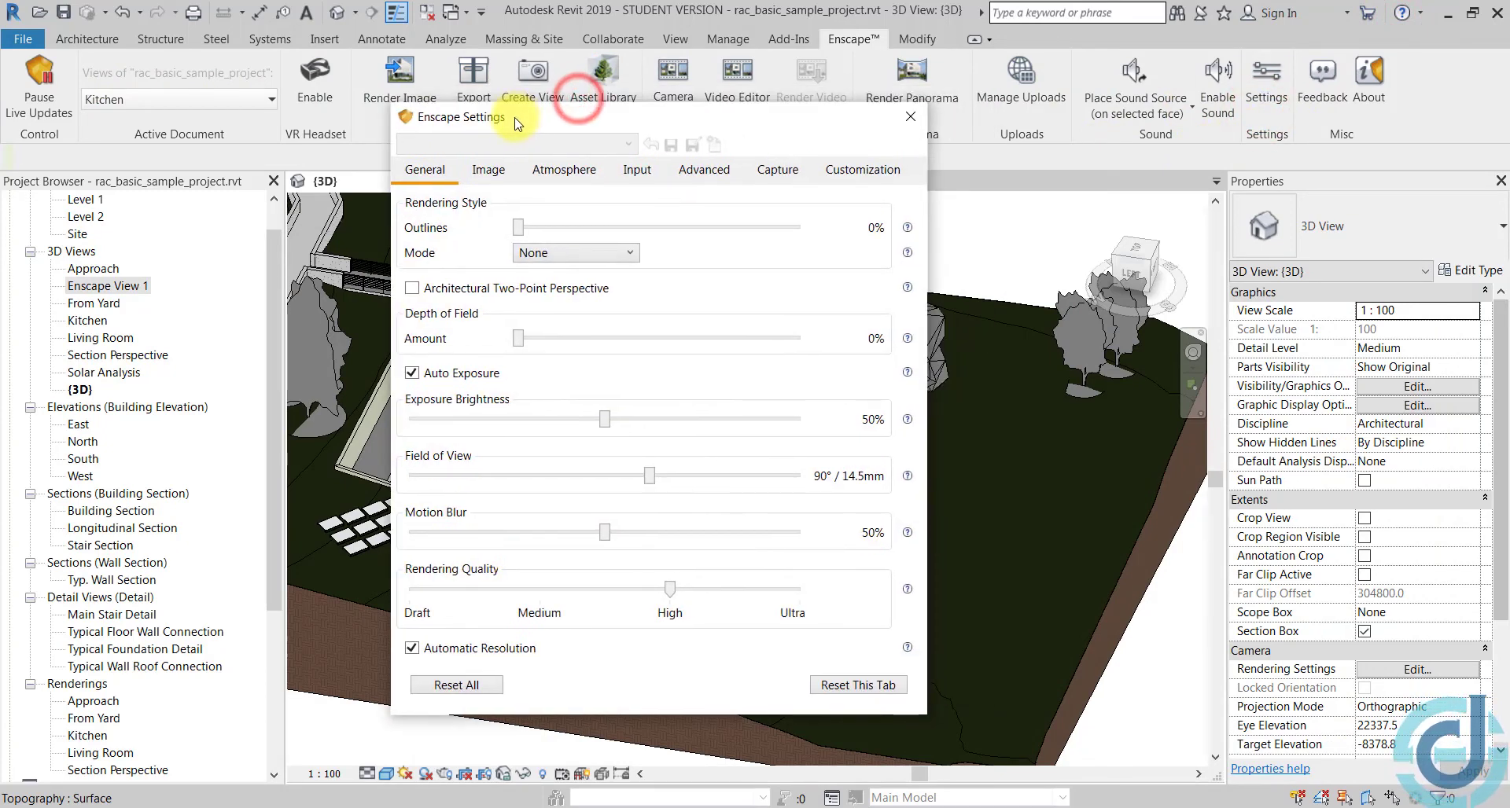